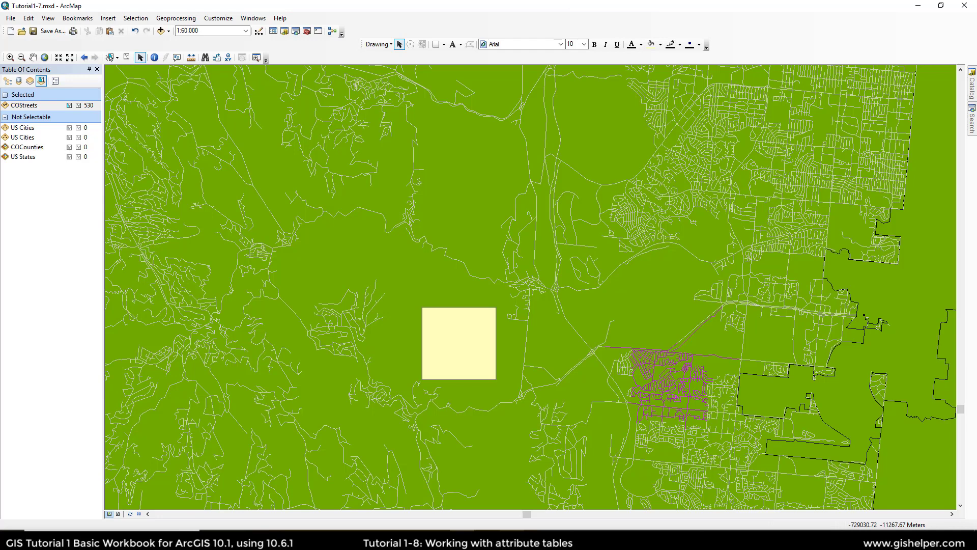
# Step: Delete the pale yellow rectangle from the map and clear the selection of street features
pyautogui.click(467, 333)
pyautogui.press('Delete')
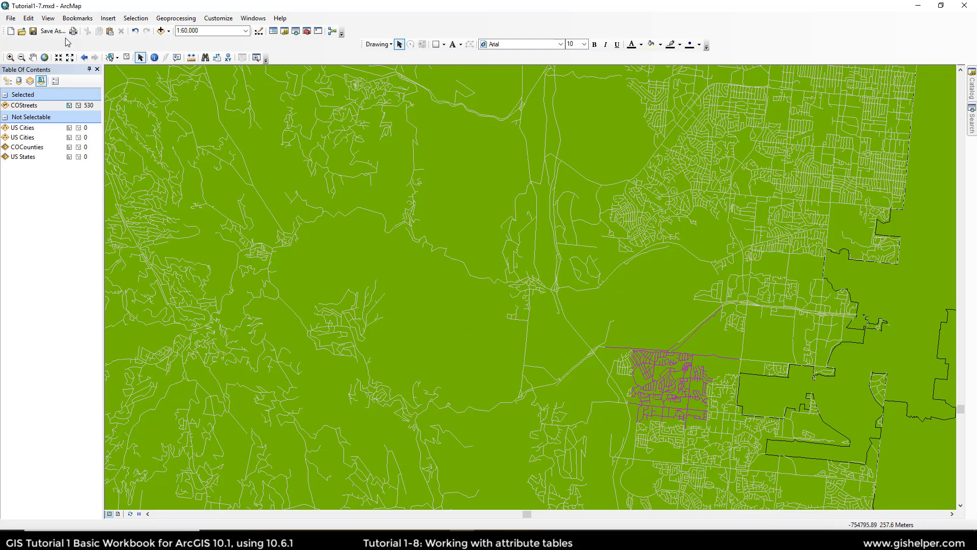
pyautogui.click(127, 57)
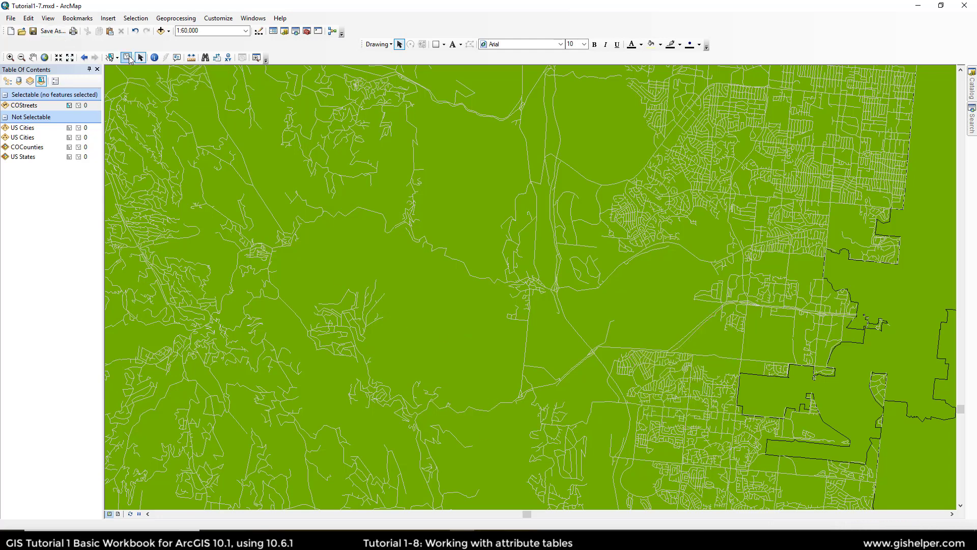
# Step: Save the map document under the new name Tutorial1-8.mxd in the Chapter1 folder
pyautogui.click(63, 36)
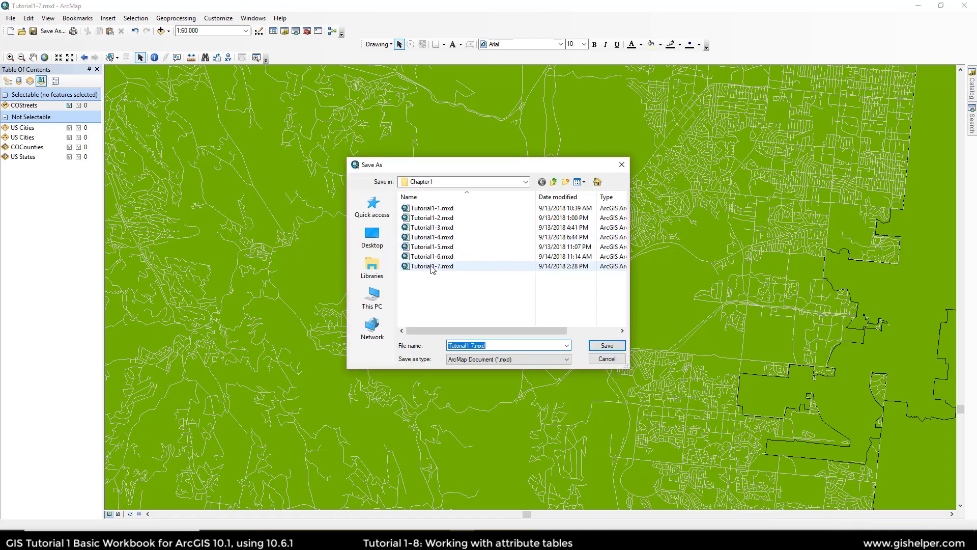
pyautogui.click(472, 345)
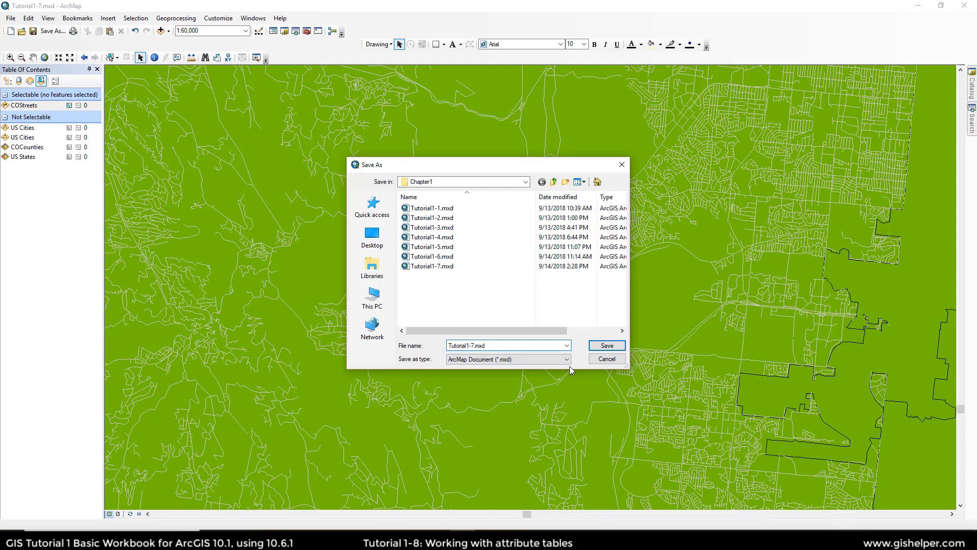
pyautogui.press('BackSpace')
pyautogui.write('8')
pyautogui.click(608, 345)
# Step: Zoom to the 48 Contiguous States bookmark and make both US Cities layers selectable
pyautogui.click(77, 18)
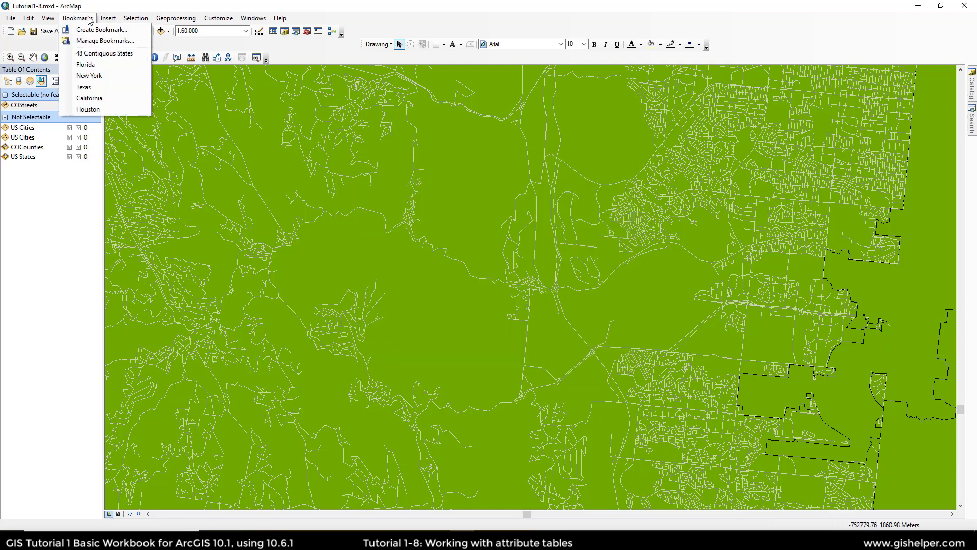
pyautogui.click(111, 54)
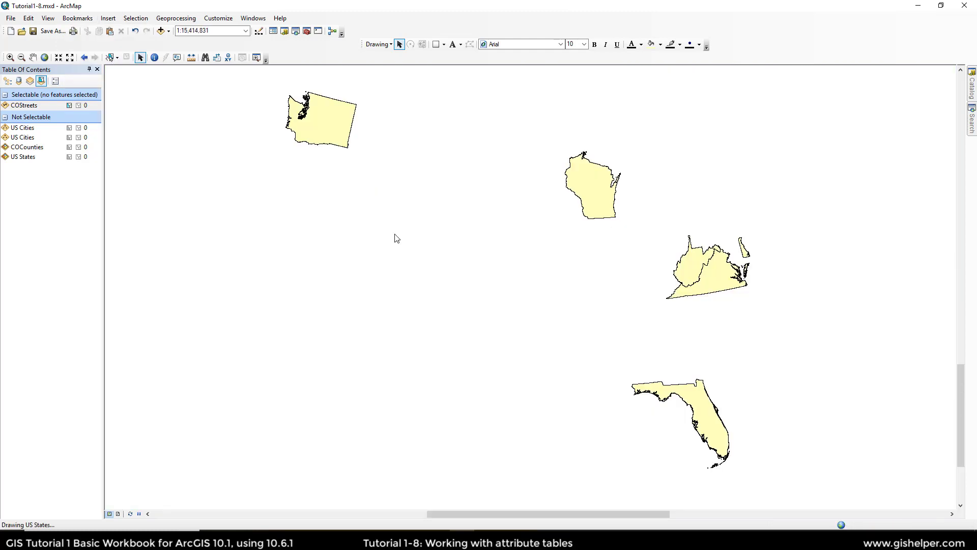
pyautogui.click(69, 107)
pyautogui.click(71, 118)
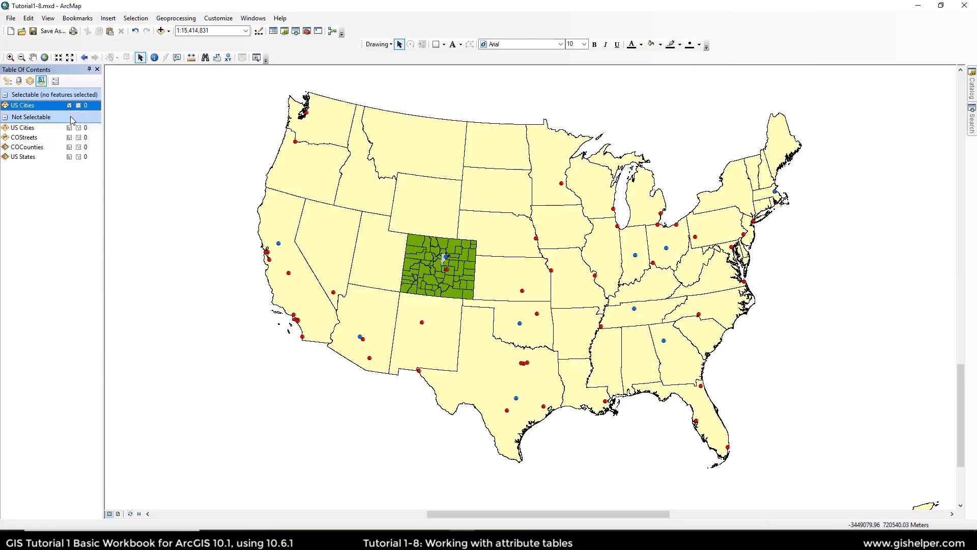
pyautogui.click(69, 128)
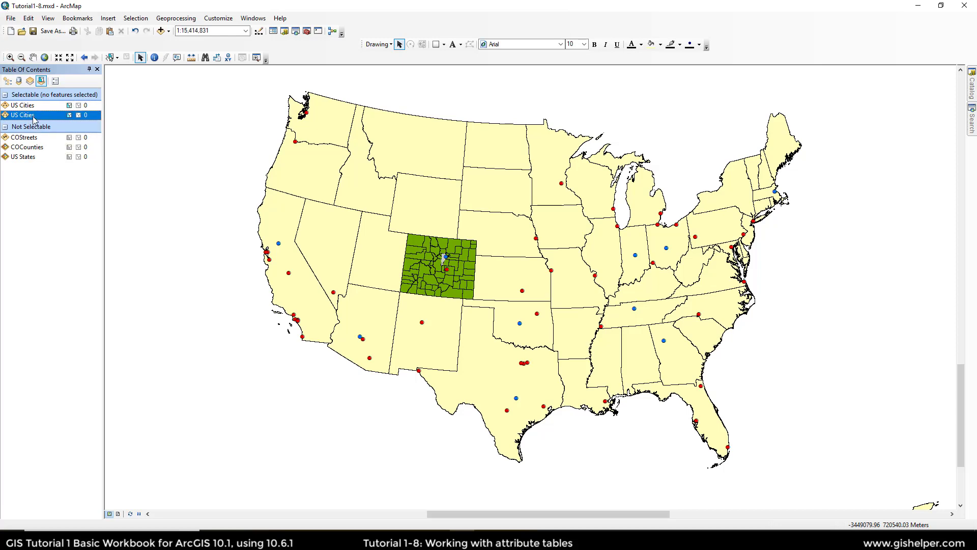
# Step: List the layers by drawing order and remove the US Cities layer with blue symbols
pyautogui.click(8, 81)
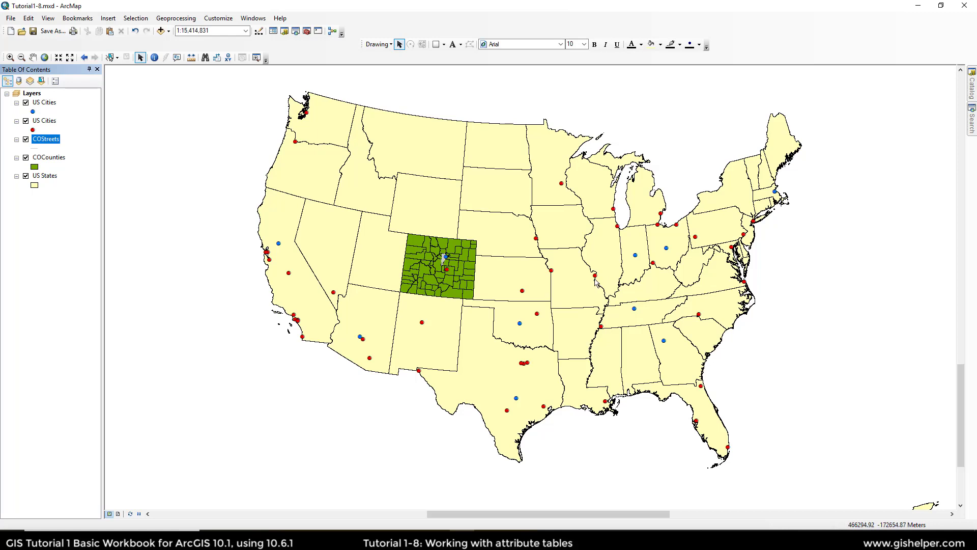
pyautogui.rightClick(47, 107)
pyautogui.click(72, 119)
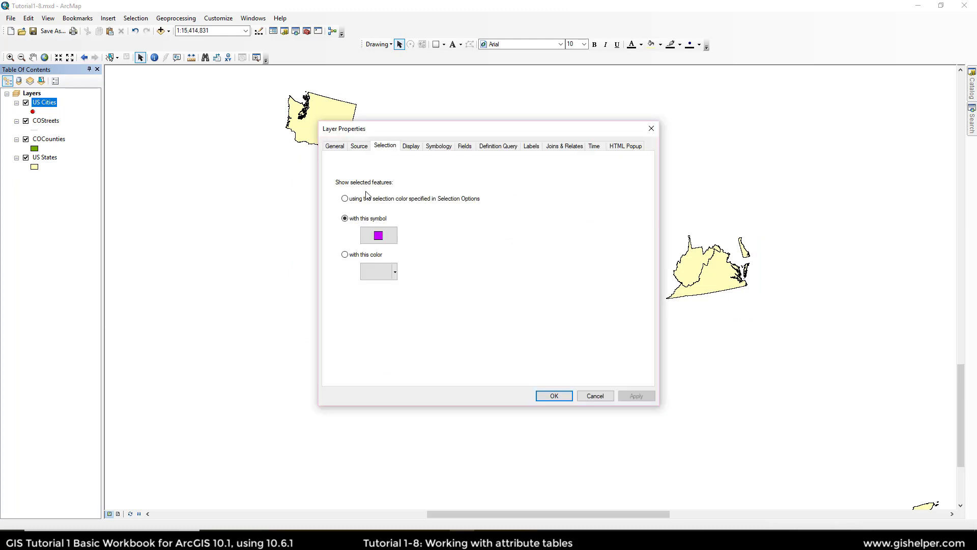
# Step: Show the remaining US Cities layer's selected features in the Selection Options color and delete the layer's definition query
pyautogui.click(346, 199)
pyautogui.click(439, 146)
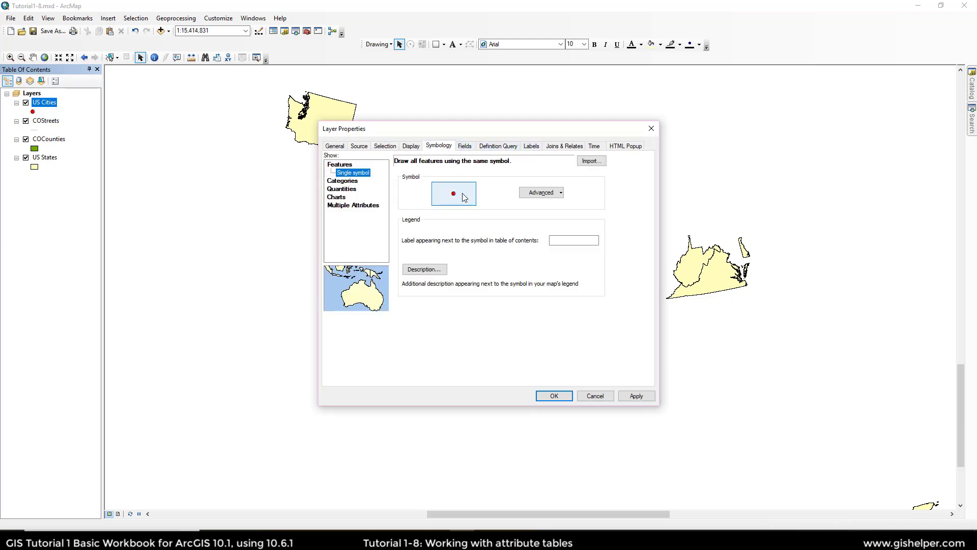
pyautogui.click(511, 148)
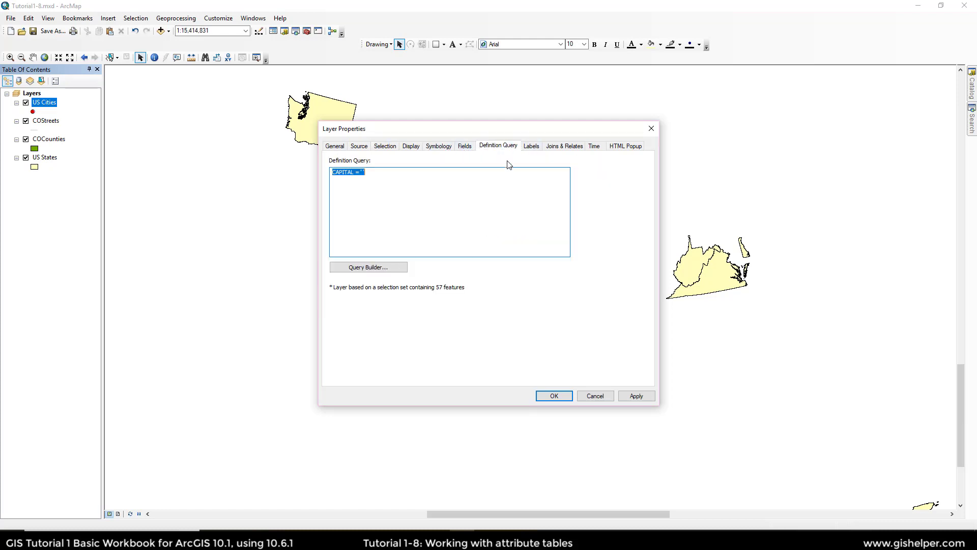
pyautogui.press('Delete')
pyautogui.click(557, 397)
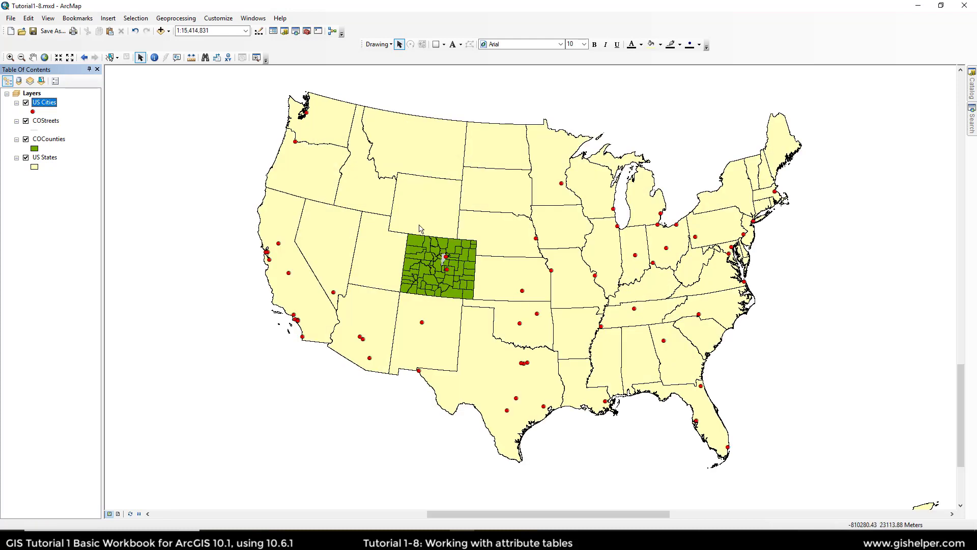
# Step: Open the US Cities attribute table and resize and reposition its window to fit all columns
pyautogui.rightClick(47, 102)
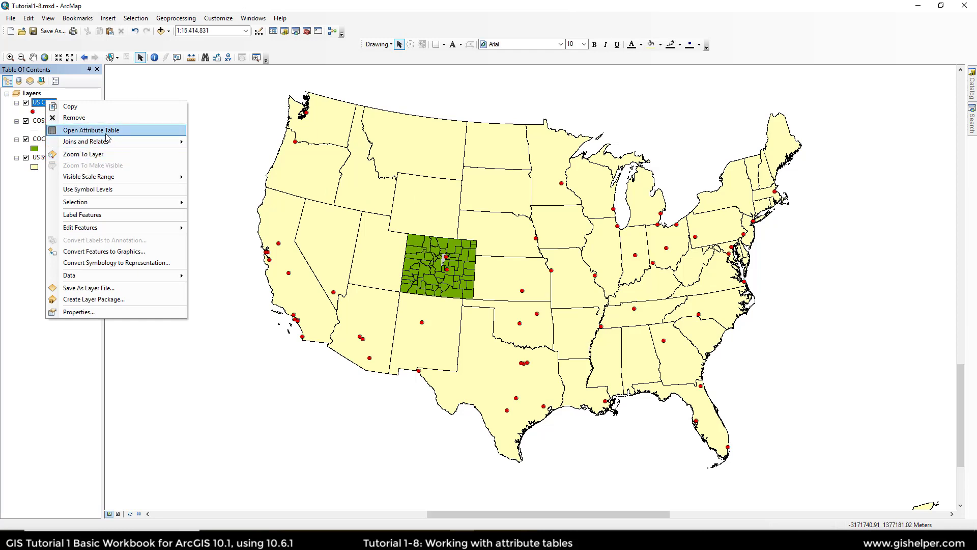
pyautogui.click(86, 131)
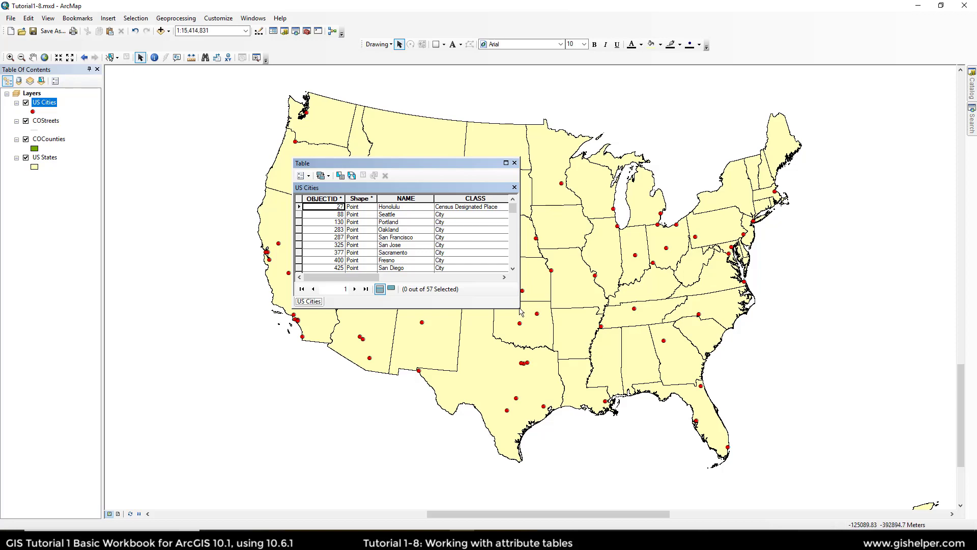
pyautogui.moveTo(520, 308); pyautogui.dragTo(864, 459)
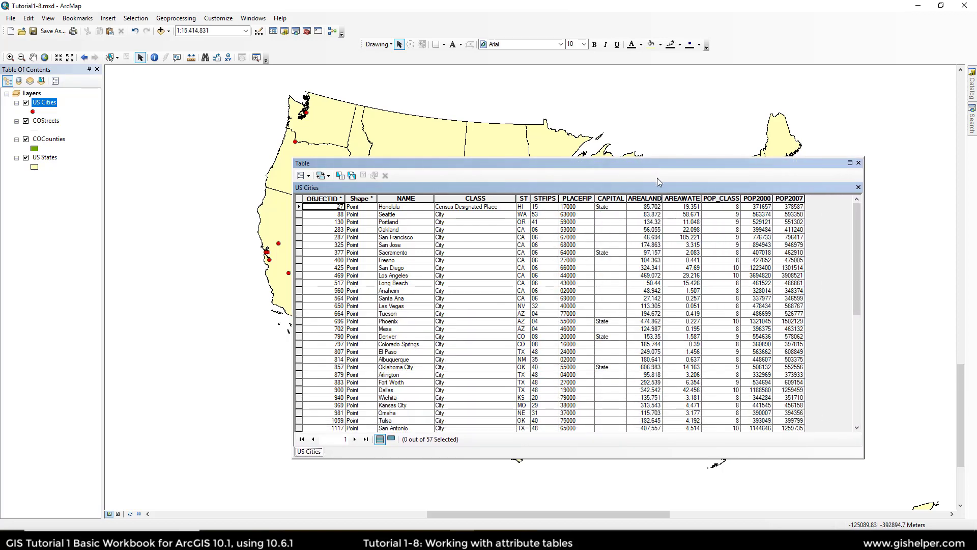
pyautogui.moveTo(657, 166); pyautogui.dragTo(551, 114)
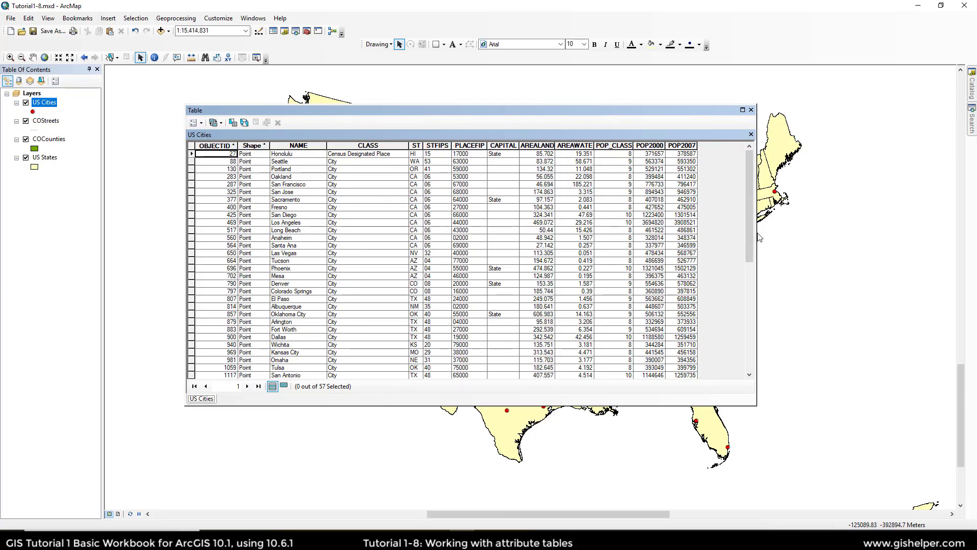
pyautogui.moveTo(757, 238); pyautogui.dragTo(716, 238)
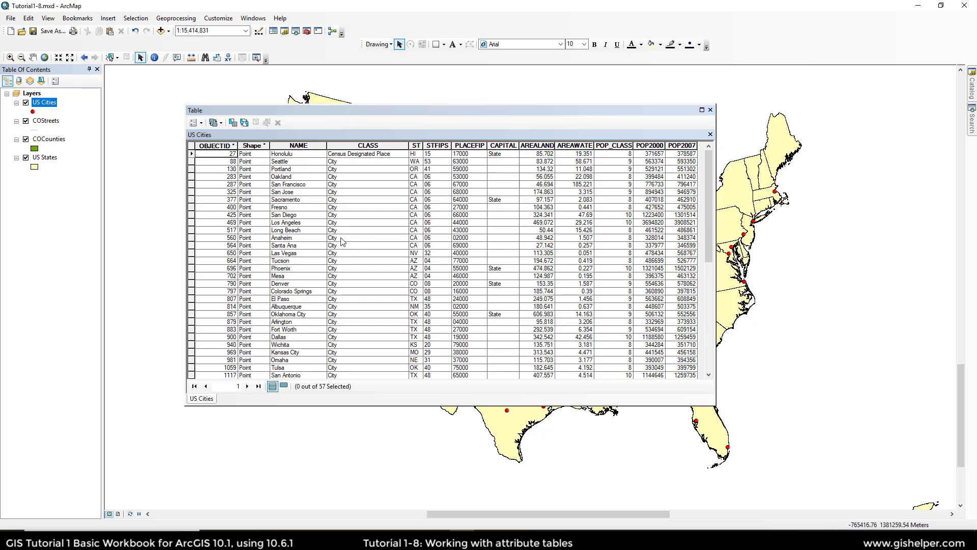
# Step: Open the attribute tables of the COStreets, COCounties and US States layers alongside the US Cities table
pyautogui.click(711, 110)
pyautogui.hotkey('ctrl', 't')
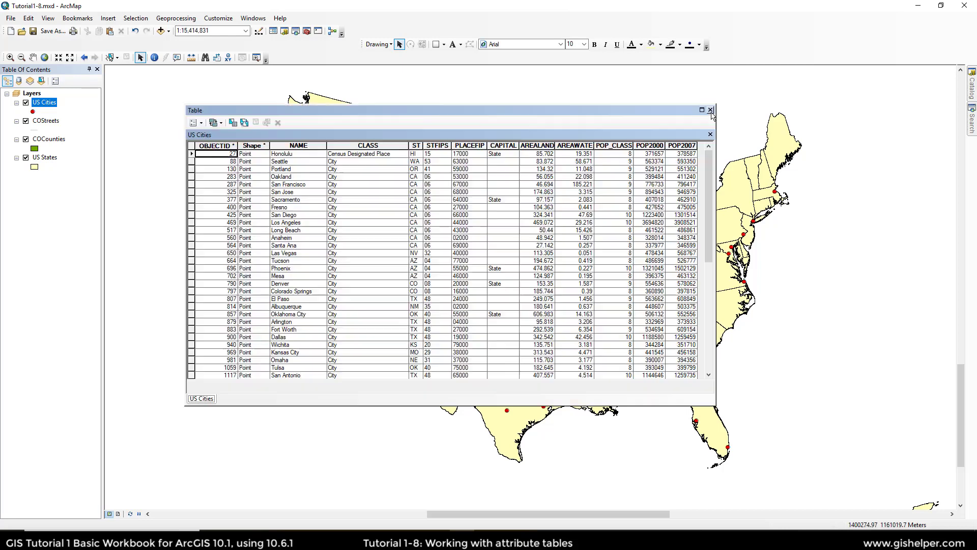
pyautogui.click(46, 120)
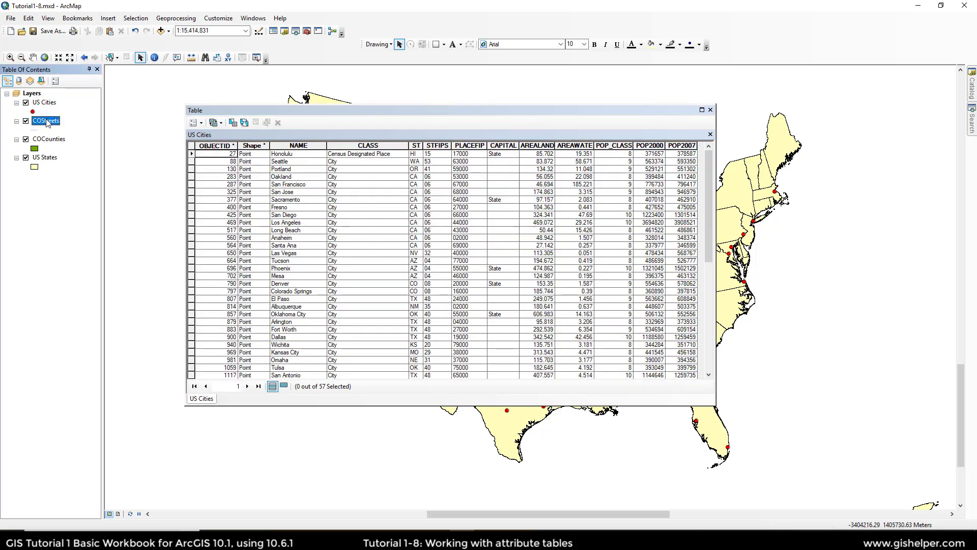
pyautogui.hotkey('ctrl', 't')
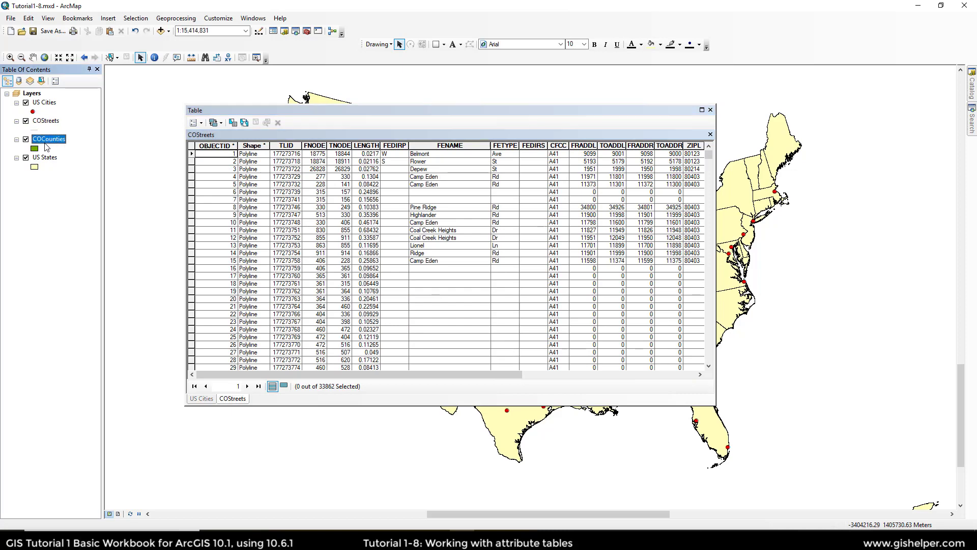
pyautogui.hotkey('ctrl', 't')
pyautogui.click(49, 158)
pyautogui.hotkey('ctrl', 't')
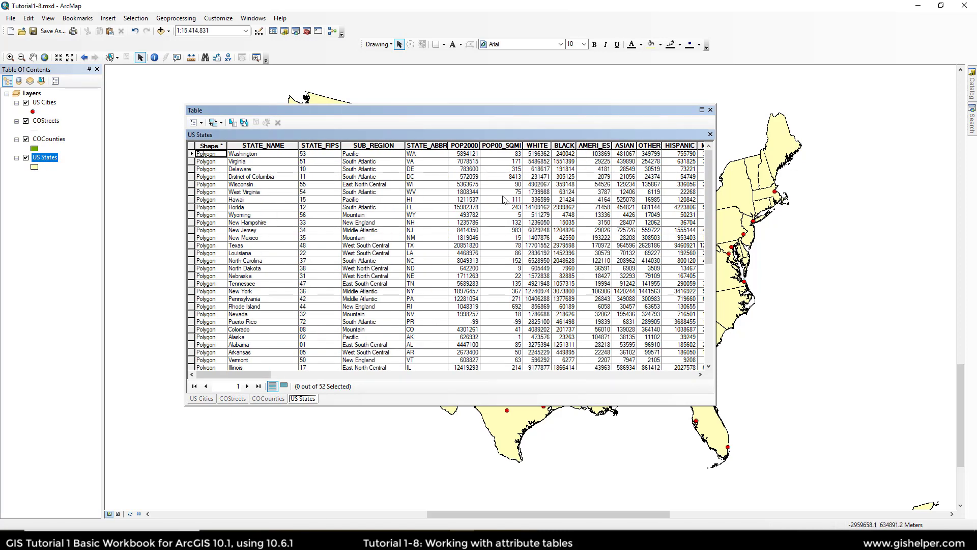
# Step: View the open COCounties, COStreets and US Cities attribute tables one after another
pyautogui.click(264, 399)
pyautogui.click(239, 399)
pyautogui.click(208, 399)
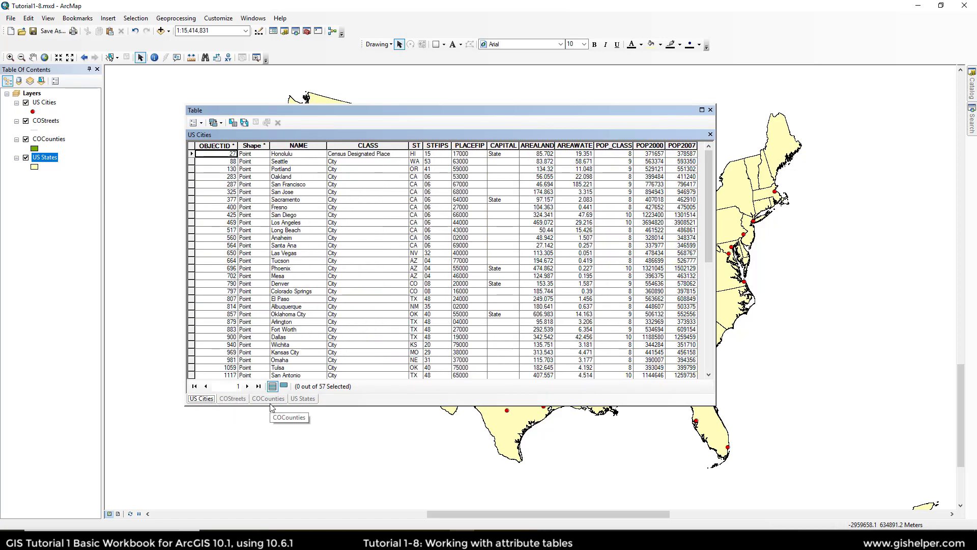
# Step: Close the COStreets and COCounties attribute tables, keeping US Cities and US States open
pyautogui.click(234, 399)
pyautogui.rightClick(238, 400)
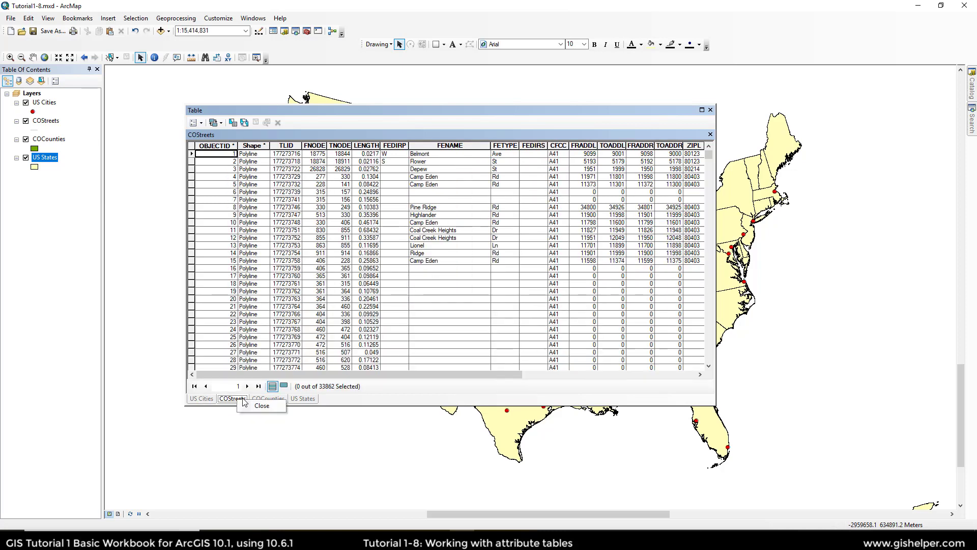
pyautogui.click(258, 407)
pyautogui.click(237, 399)
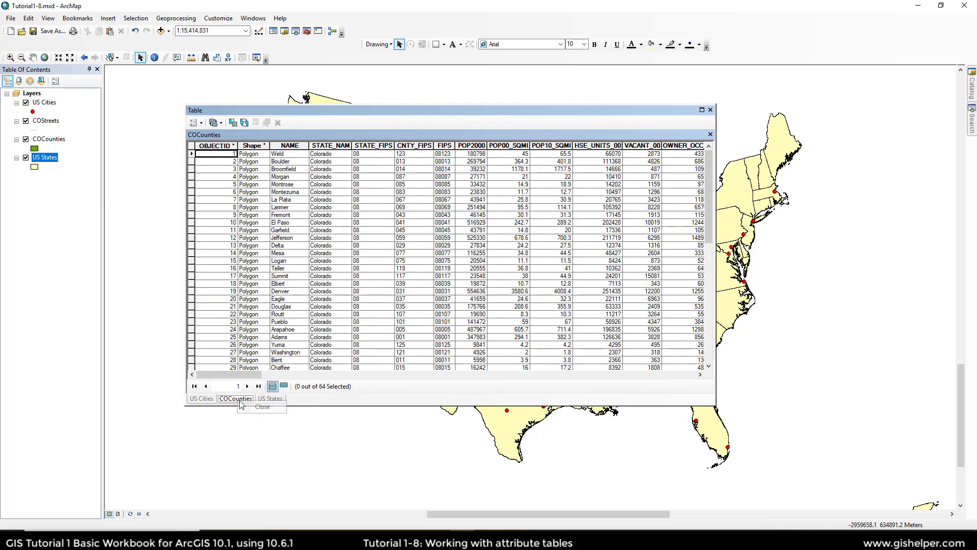
pyautogui.rightClick(238, 400)
pyautogui.click(252, 407)
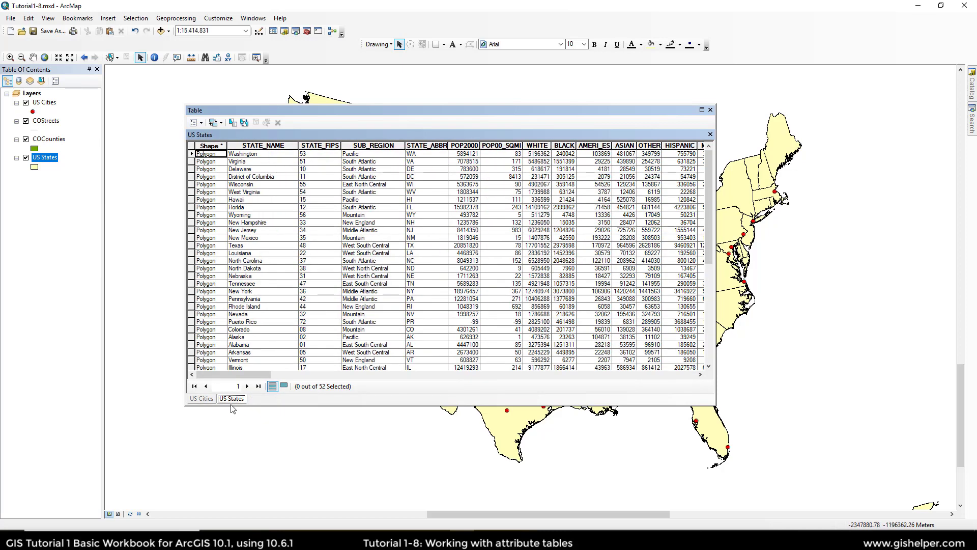
# Step: Select the Chicago record in the US Cities table and move the table window to check its point on the map
pyautogui.click(205, 400)
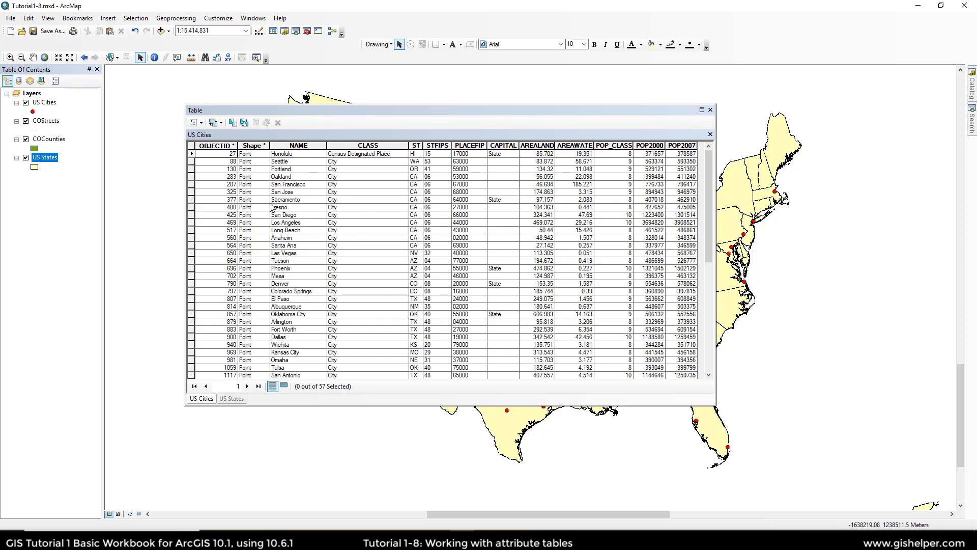
pyautogui.scroll(-3, 266, 218)
pyautogui.scroll(3, 265, 217)
pyautogui.scroll(-6, 288, 322)
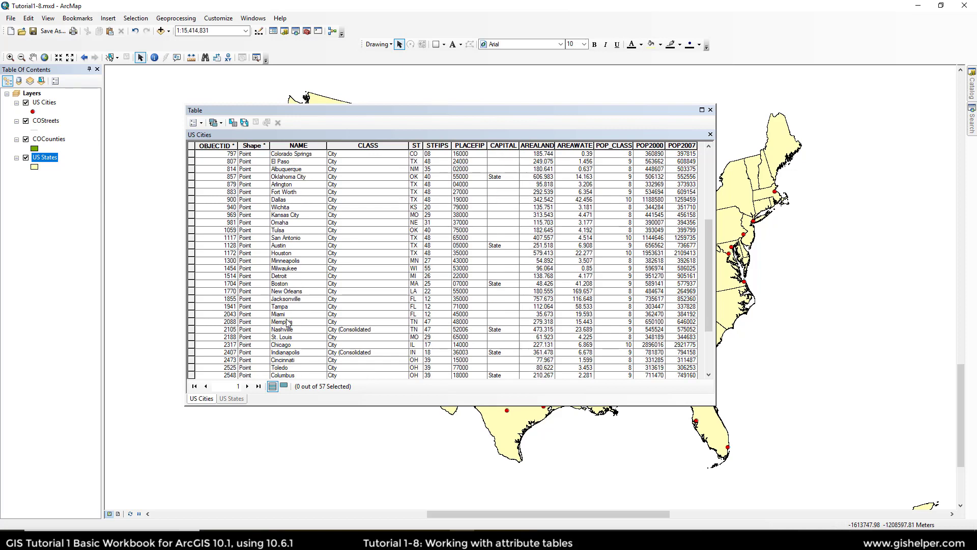
pyautogui.scroll(-4, 306, 326)
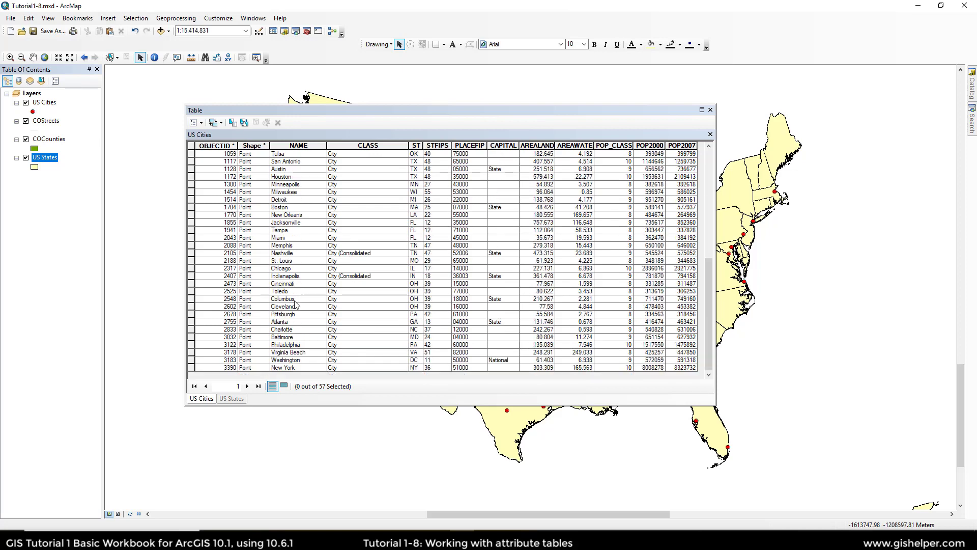
pyautogui.click(192, 269)
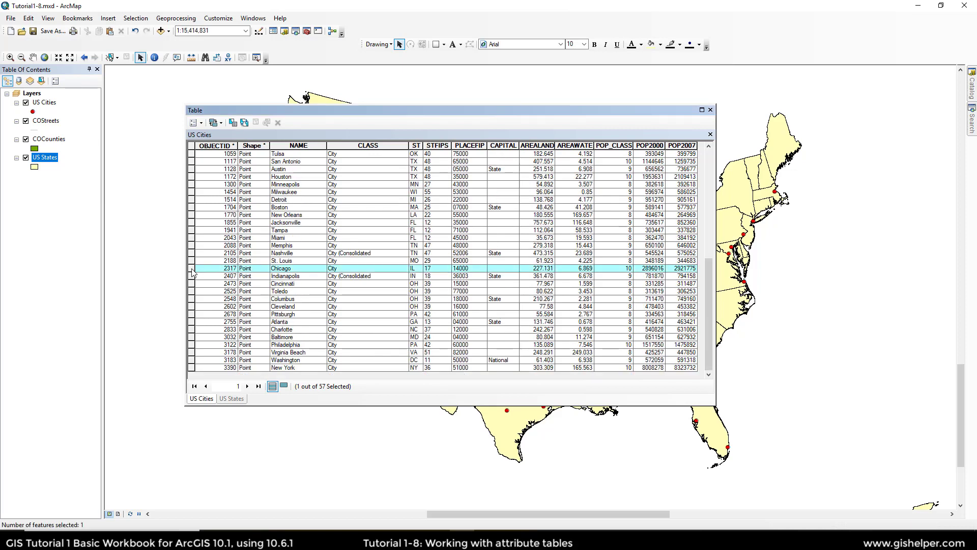
pyautogui.click(217, 269)
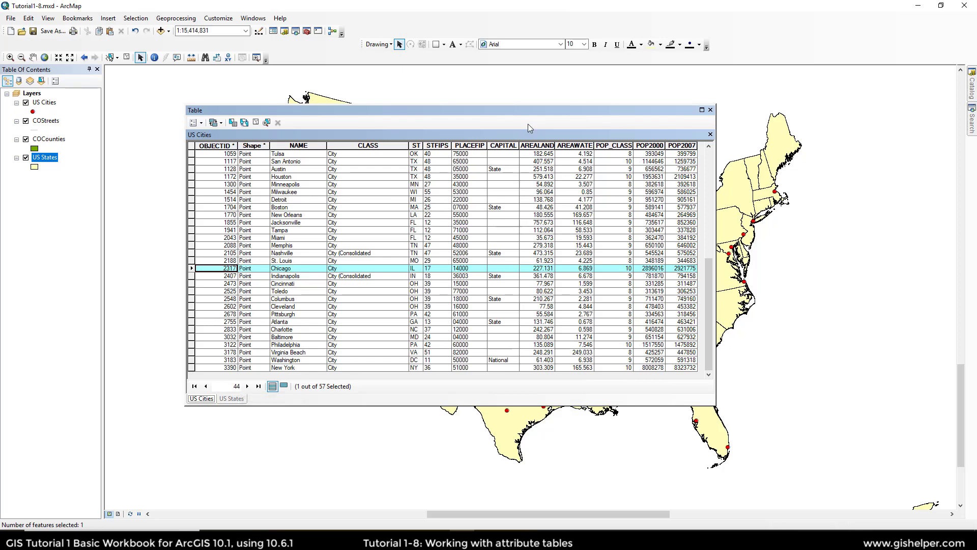
pyautogui.moveTo(527, 111); pyautogui.dragTo(376, 130)
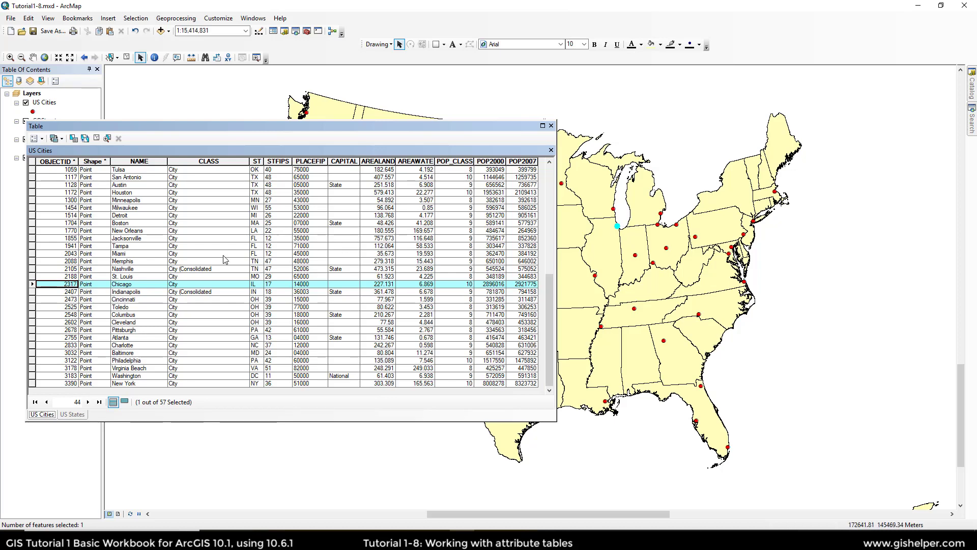
pyautogui.moveTo(249, 126); pyautogui.dragTo(374, 90)
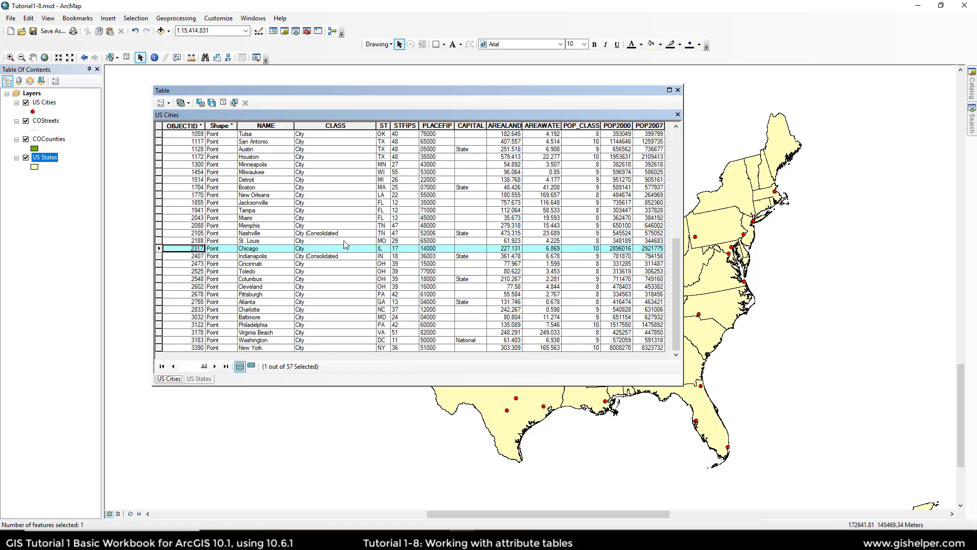
# Step: Set the font size of the US Cities table to 12 in its appearance settings and apply it
pyautogui.click(169, 104)
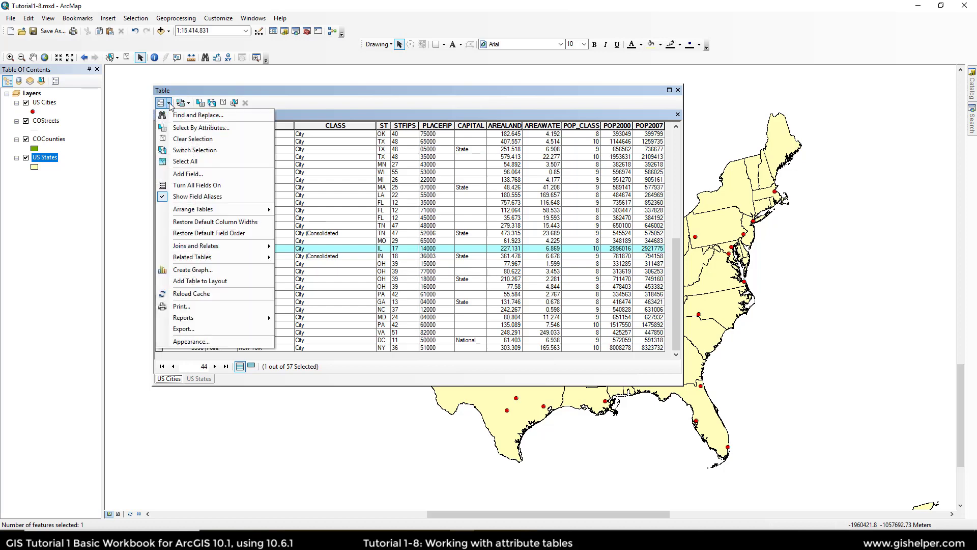
pyautogui.click(191, 342)
pyautogui.moveTo(494, 133); pyautogui.dragTo(742, 178)
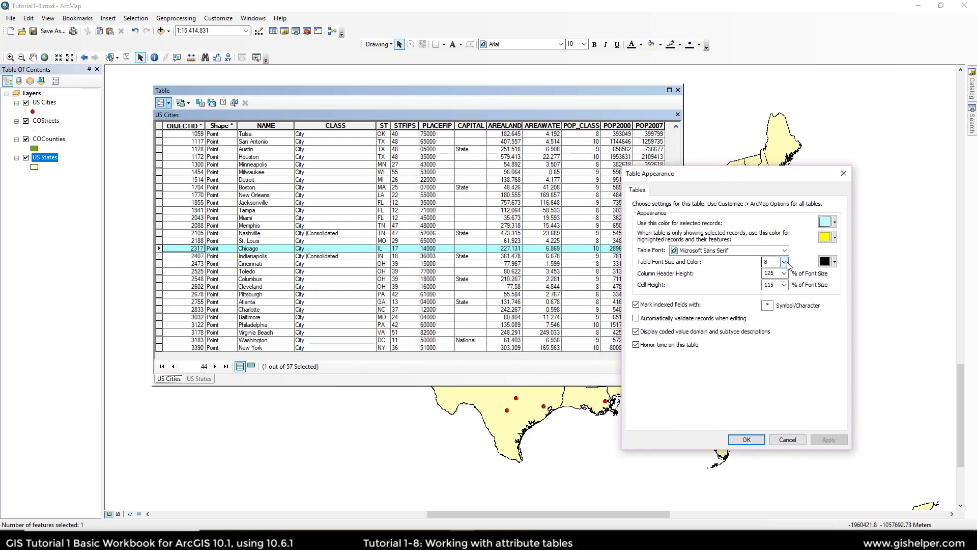
pyautogui.click(787, 262)
pyautogui.click(775, 299)
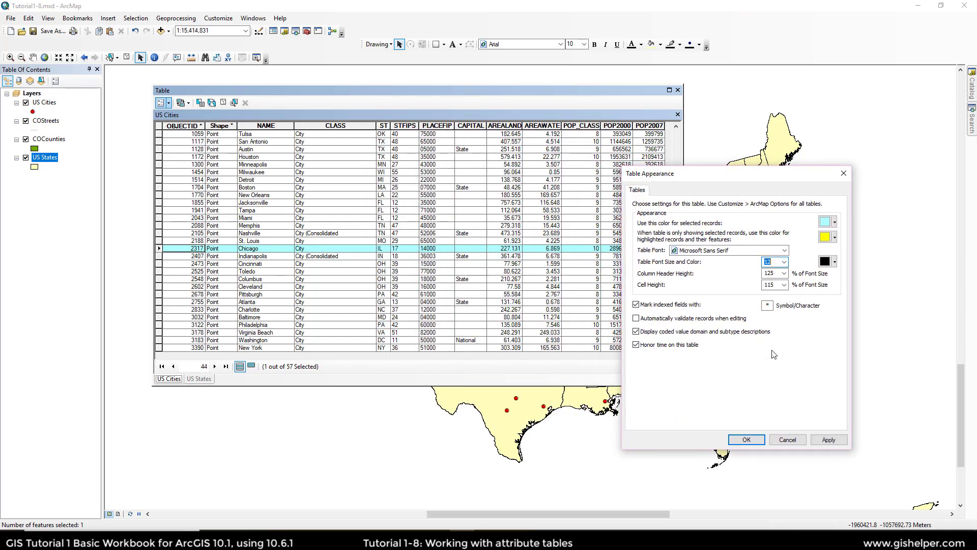
pyautogui.click(823, 439)
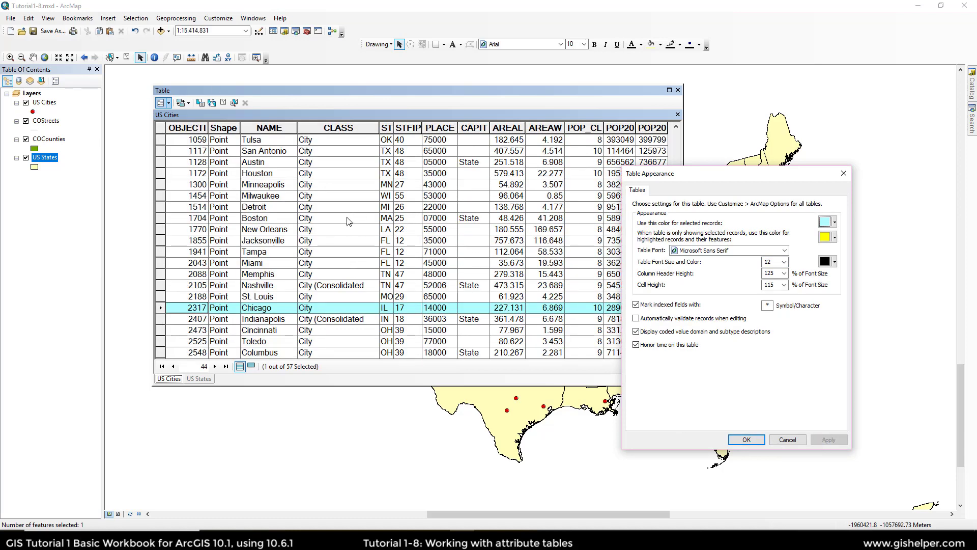
# Step: Apply a font size of 10 to the US Cities table
pyautogui.click(784, 262)
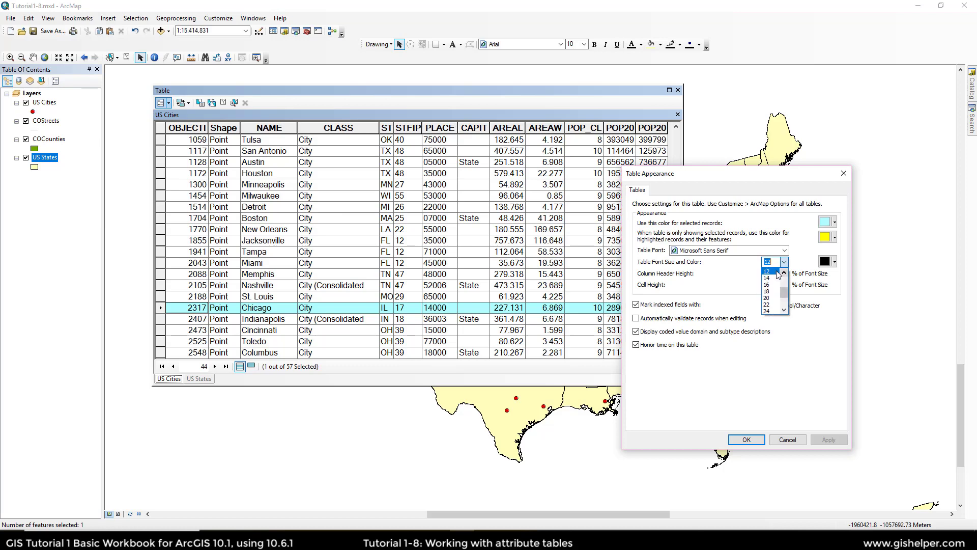
pyautogui.click(775, 277)
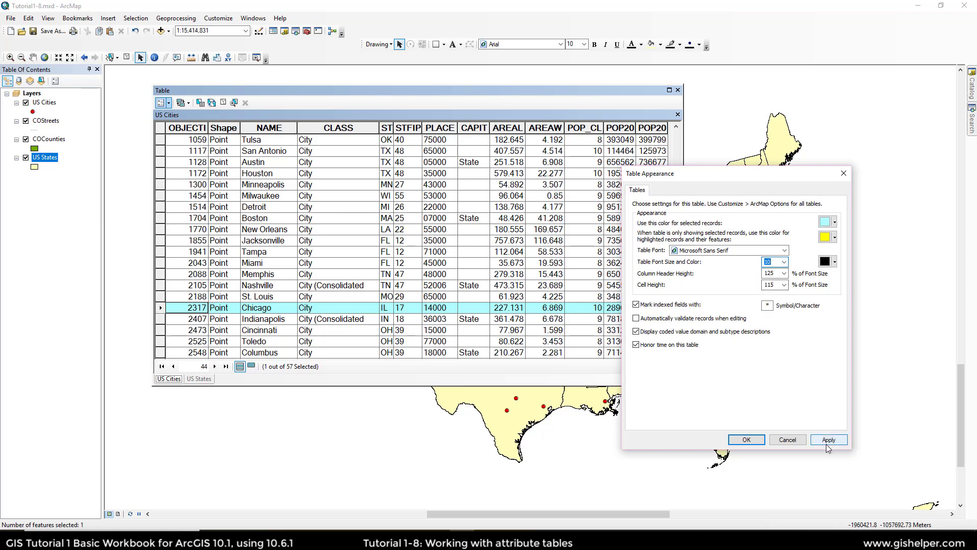
pyautogui.click(826, 441)
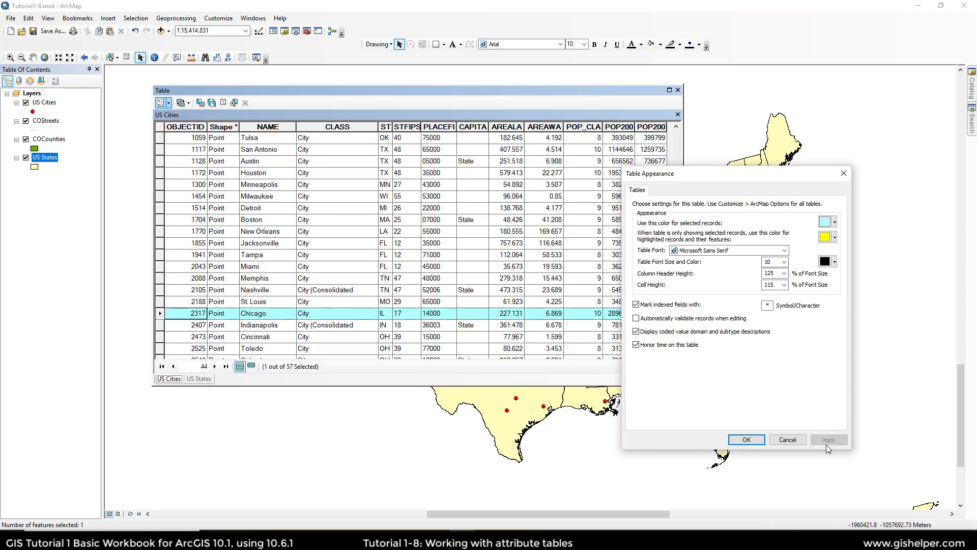
# Step: Set the US Cities table's font size to 8 and close the appearance settings
pyautogui.click(784, 262)
pyautogui.scroll(1, 777, 275)
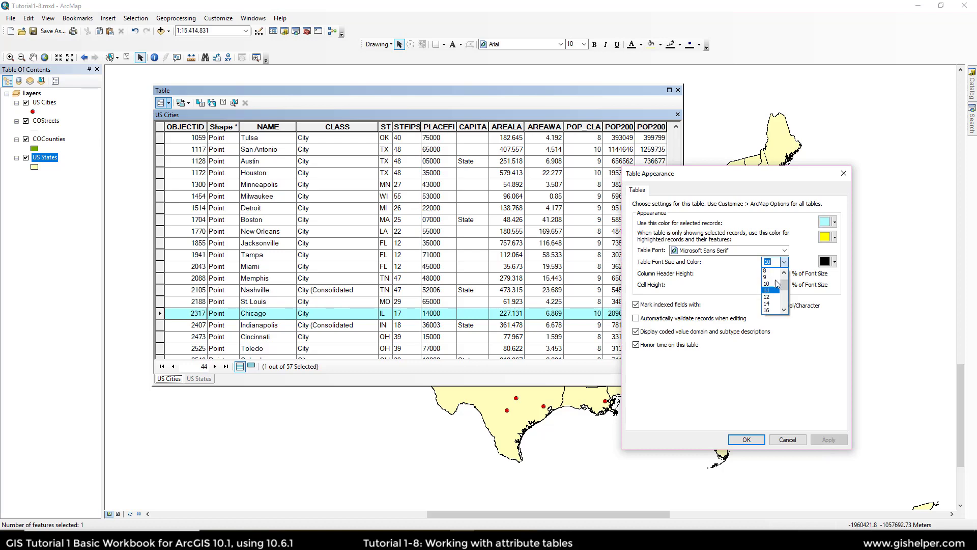
pyautogui.click(776, 271)
pyautogui.click(826, 437)
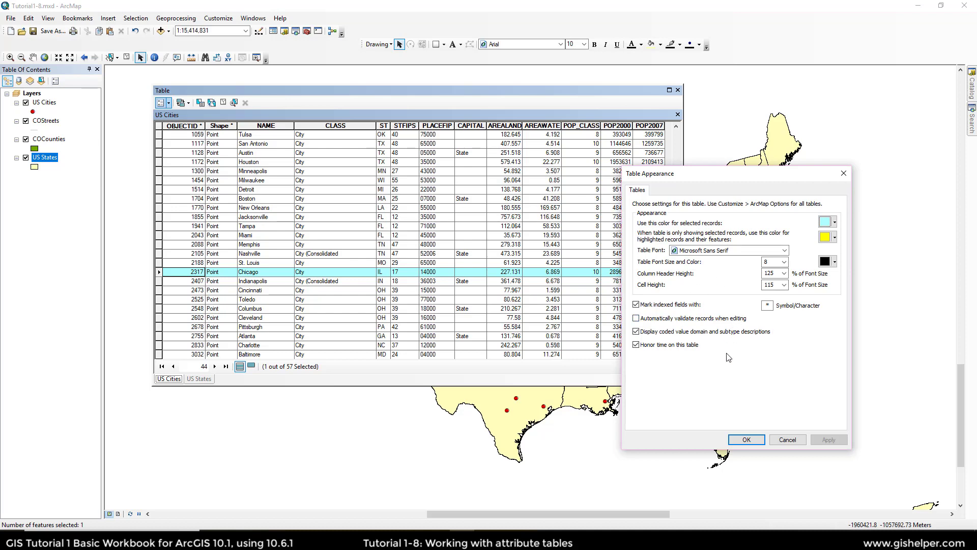
pyautogui.click(743, 441)
# Step: Clear the Chicago selection and select the Florida city points Jacksonville, Tampa and Miami with a rectangle on the map
pyautogui.moveTo(500, 89); pyautogui.dragTo(403, 92)
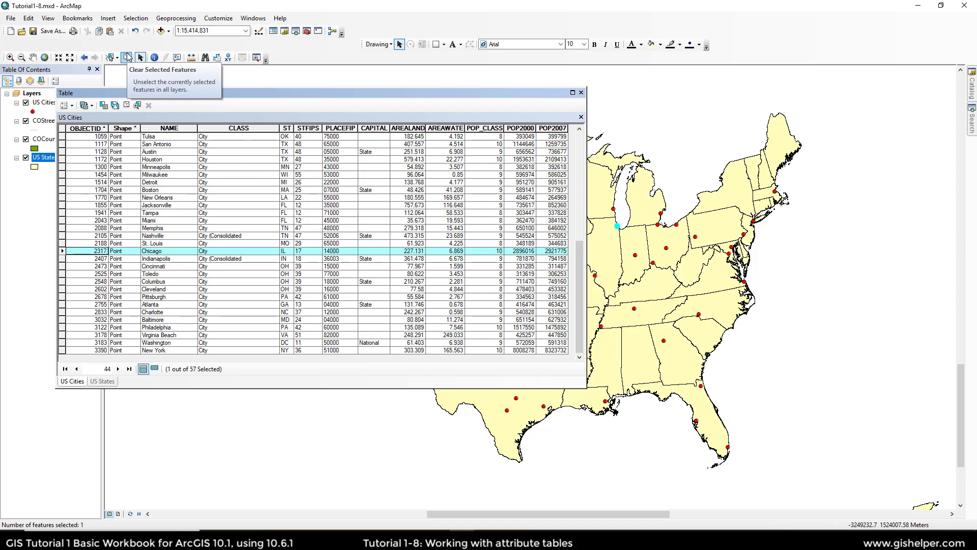
pyautogui.click(126, 105)
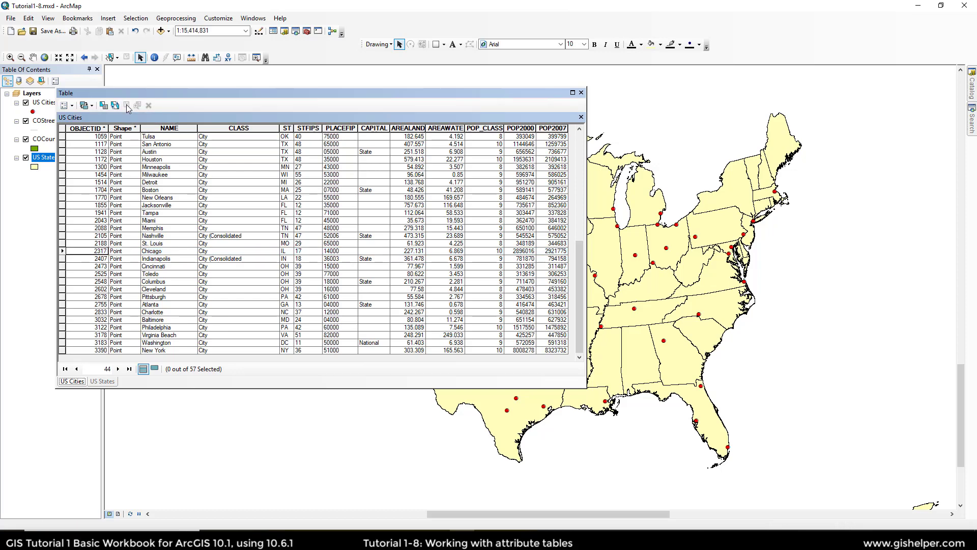
pyautogui.click(117, 58)
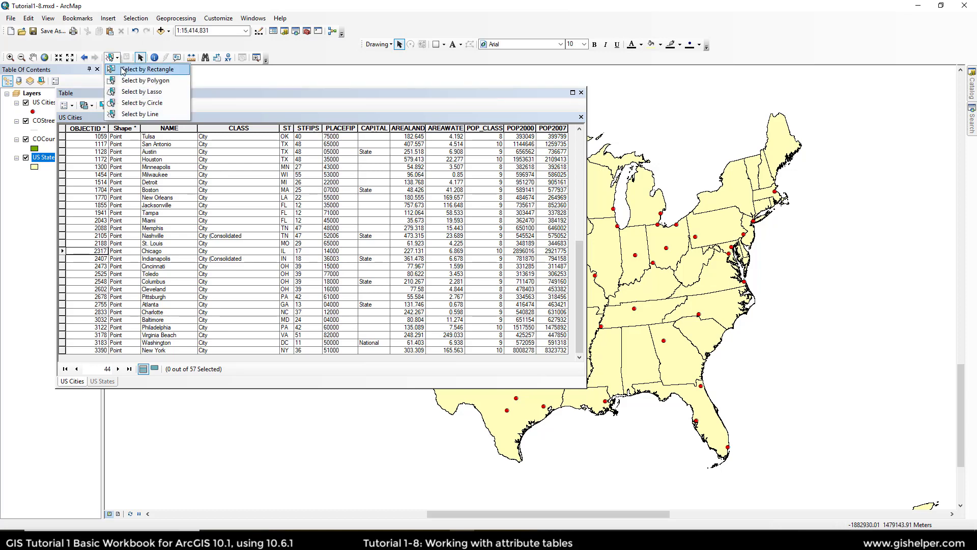
pyautogui.click(123, 69)
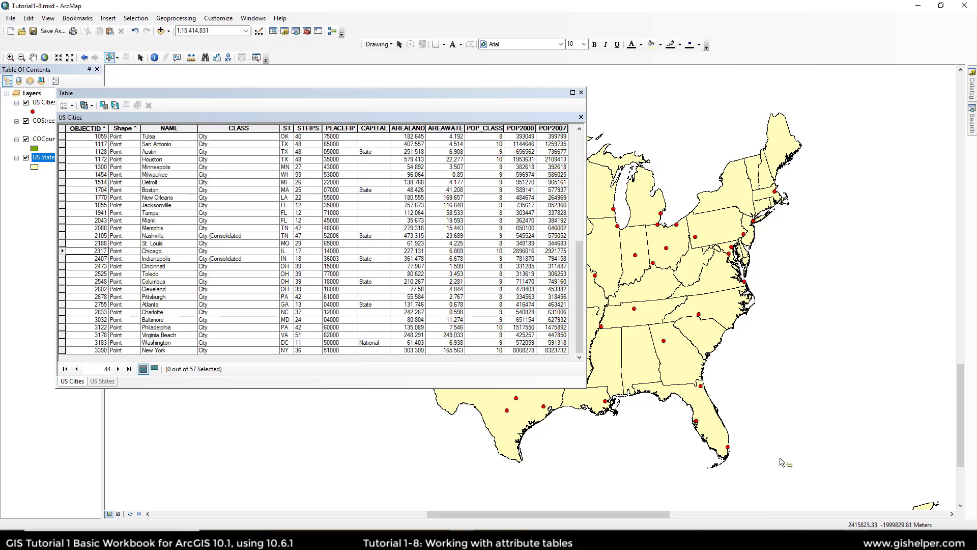
pyautogui.moveTo(680, 375); pyautogui.dragTo(747, 472)
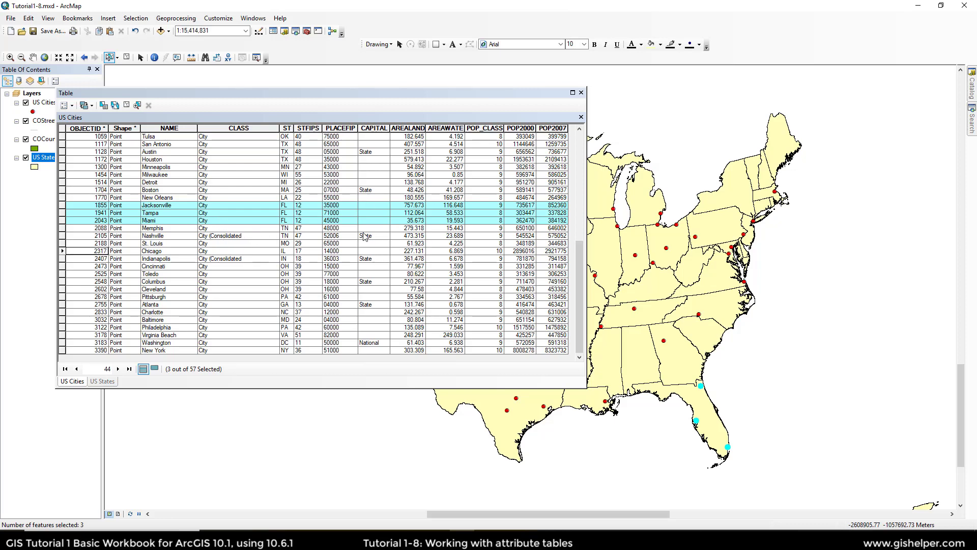
# Step: Show only the selected US Cities records and switch the selection to the non-Florida cities and back to the Florida ones
pyautogui.click(155, 370)
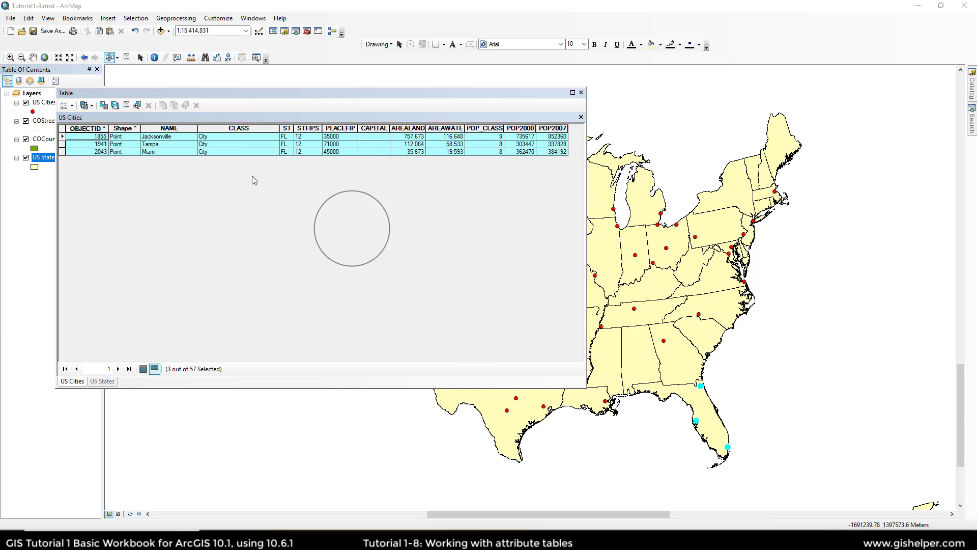
pyautogui.click(72, 105)
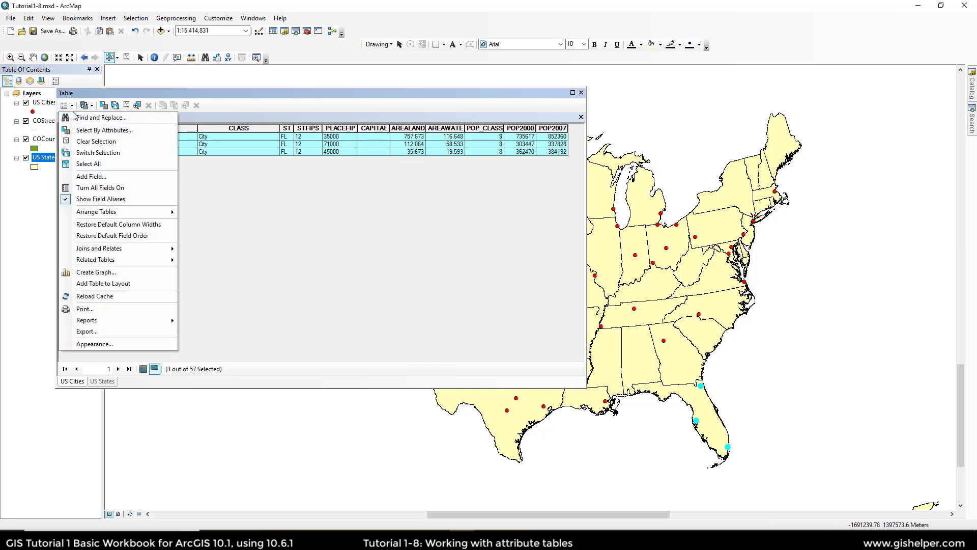
pyautogui.click(154, 154)
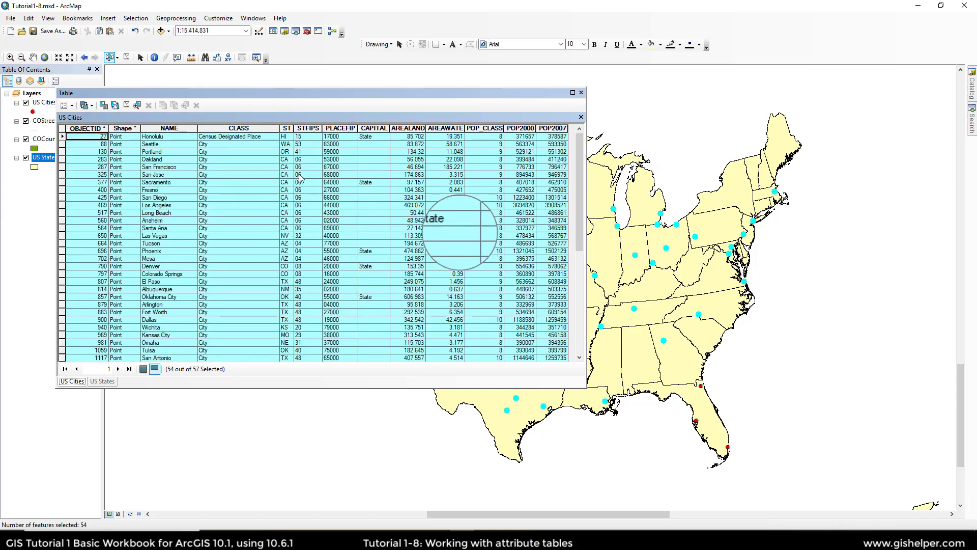
pyautogui.click(115, 106)
pyautogui.click(116, 107)
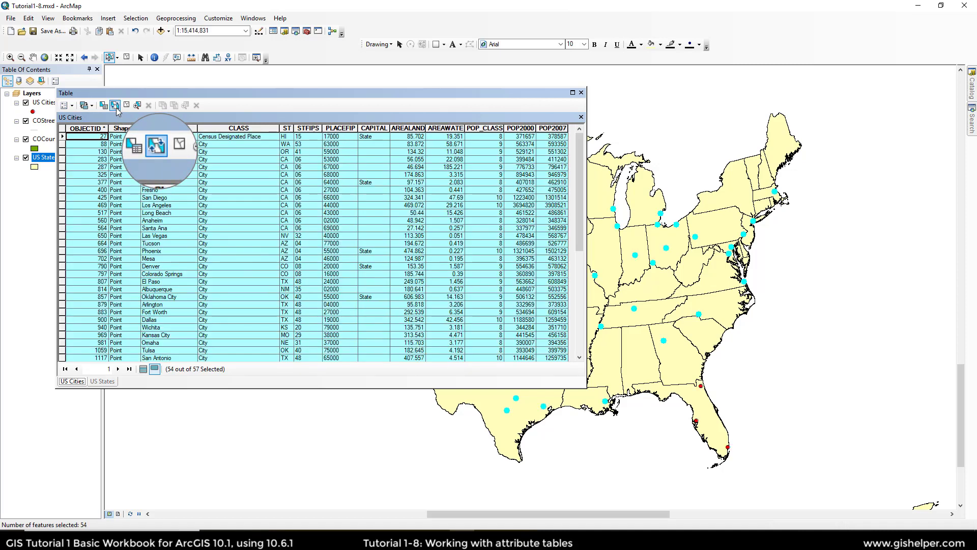
pyautogui.click(116, 106)
pyautogui.click(116, 106)
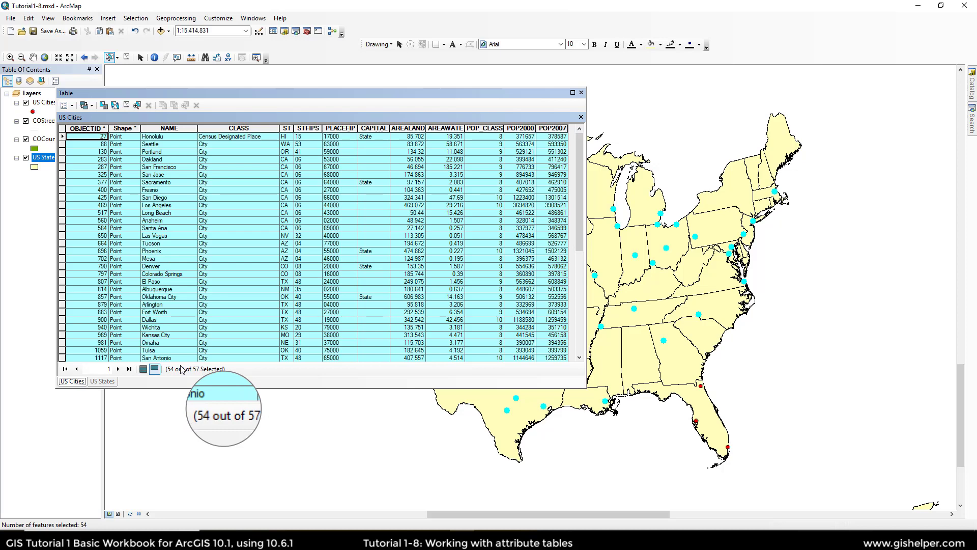
pyautogui.click(115, 105)
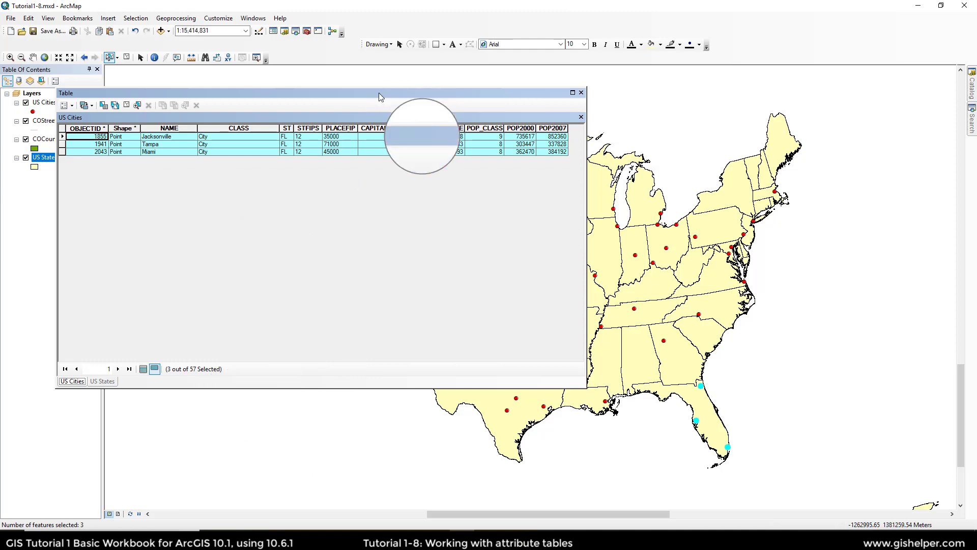
# Step: Move the table window off the map and invert the US Cities selection twice to compare the highlighted points
pyautogui.moveTo(378, 93); pyautogui.dragTo(349, 59)
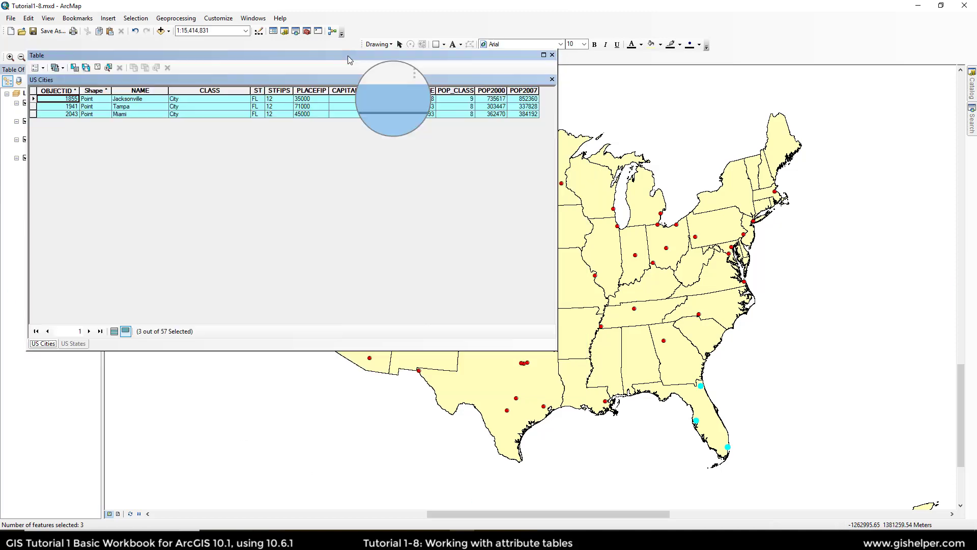
pyautogui.click(85, 67)
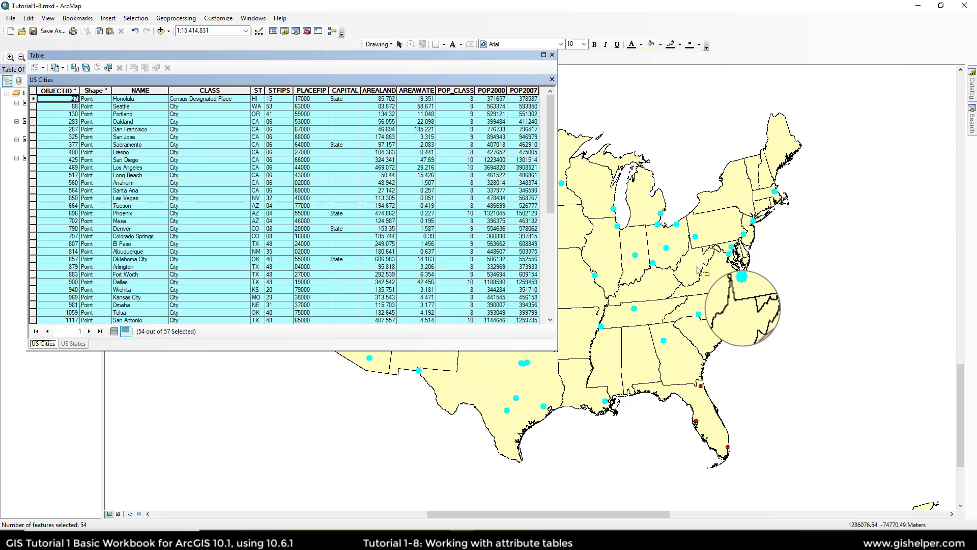
pyautogui.click(86, 68)
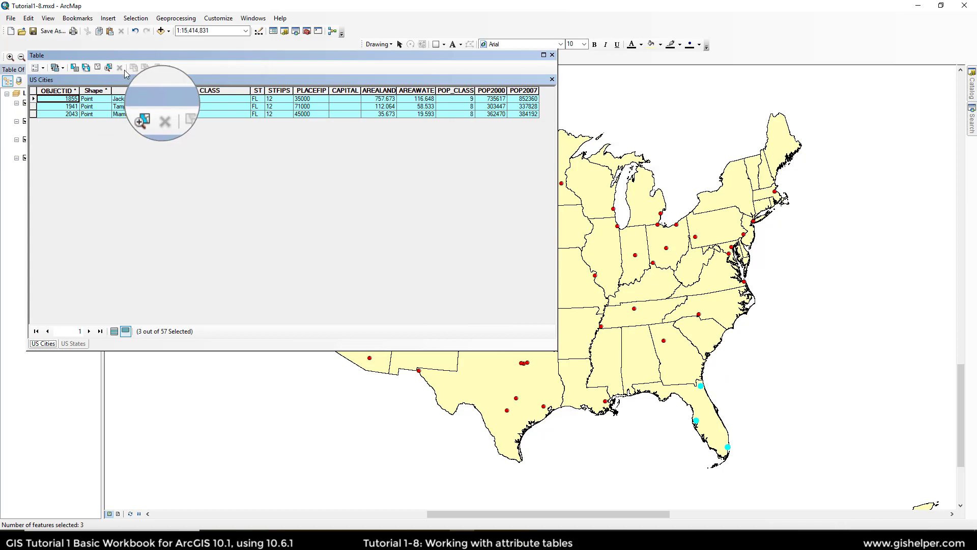
# Step: Return the table window to below the toolbars and clear the US Cities selection
pyautogui.moveTo(120, 74); pyautogui.dragTo(143, 115)
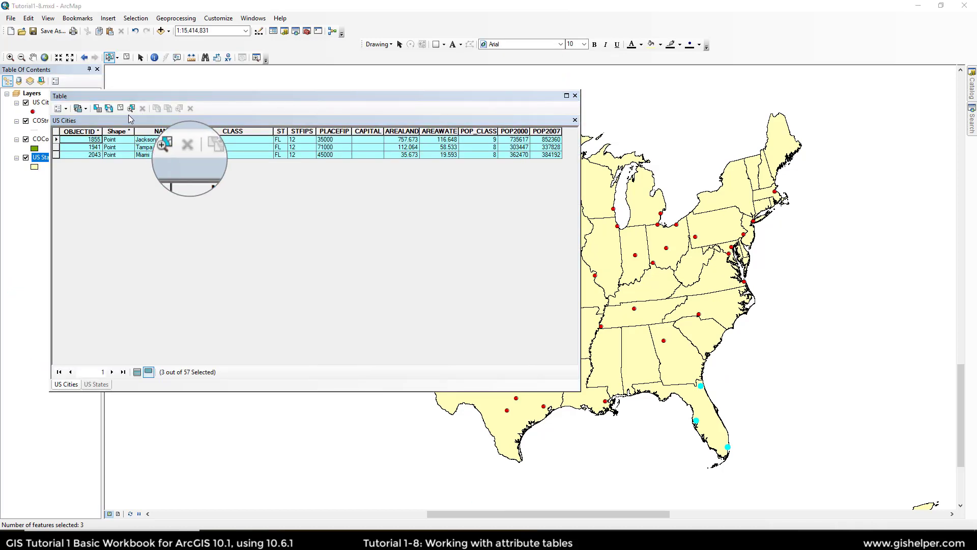
pyautogui.click(118, 110)
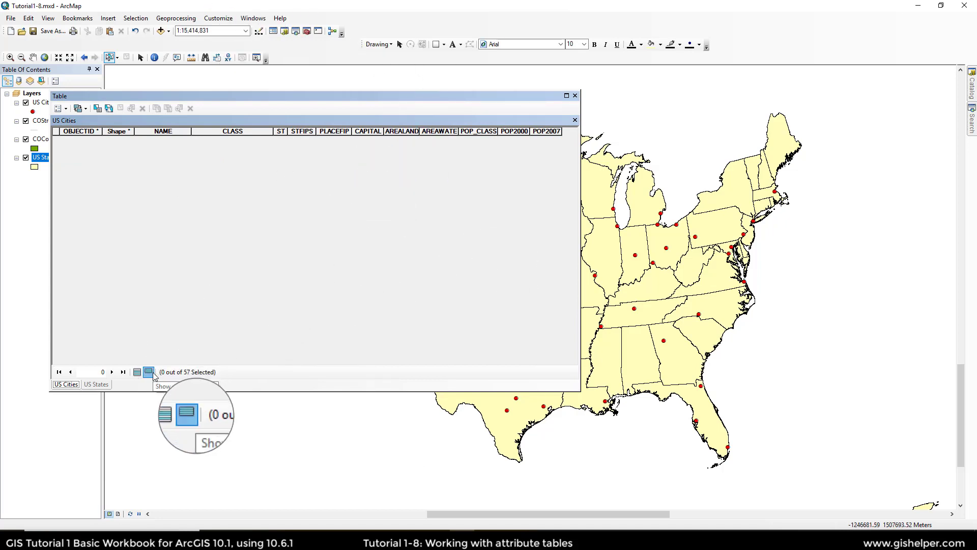
# Step: Close the table window, reopen the US Cities attribute table and show all of its records
pyautogui.click(576, 96)
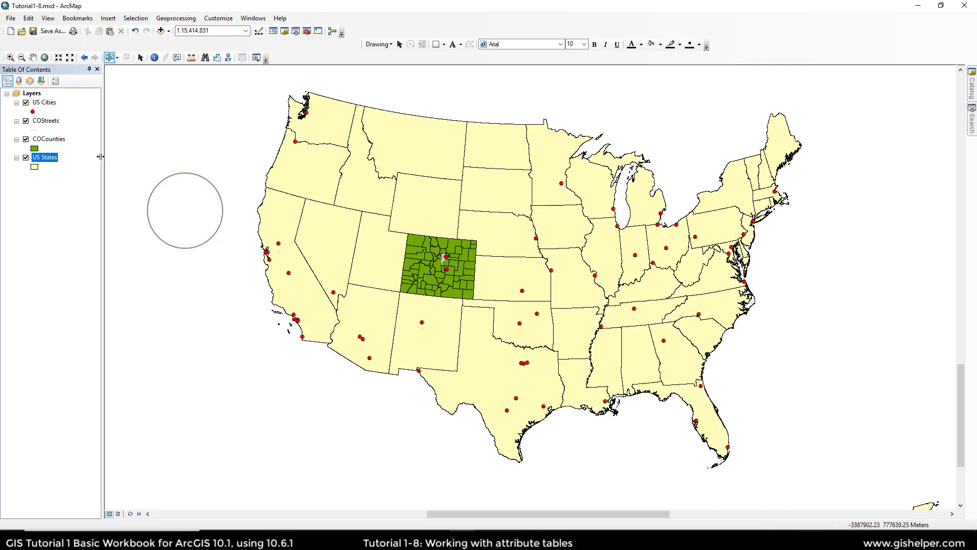
pyautogui.rightClick(47, 102)
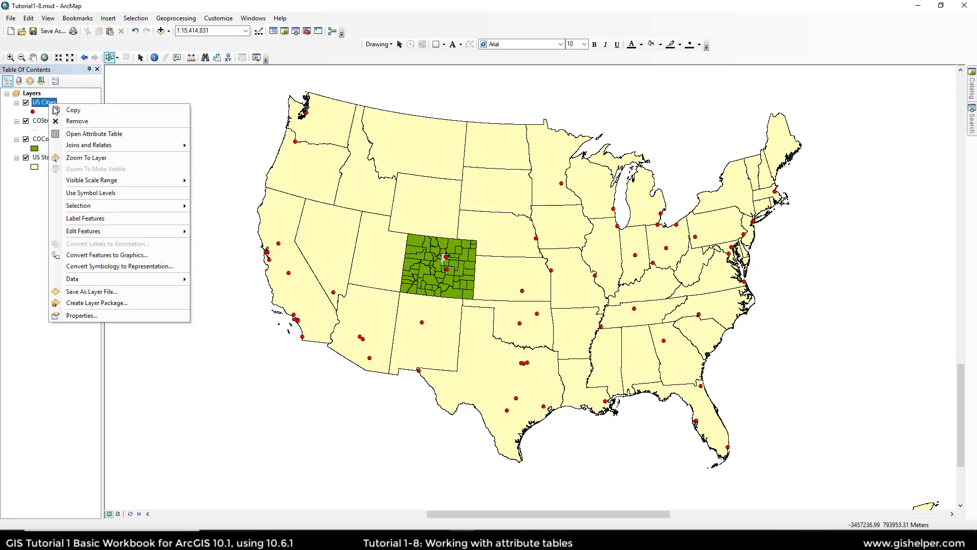
pyautogui.click(74, 128)
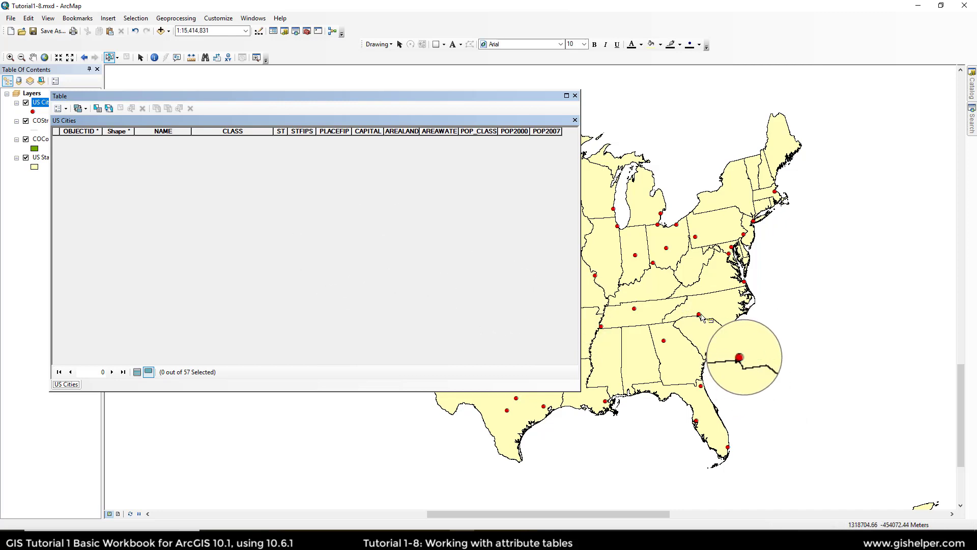
pyautogui.click(137, 374)
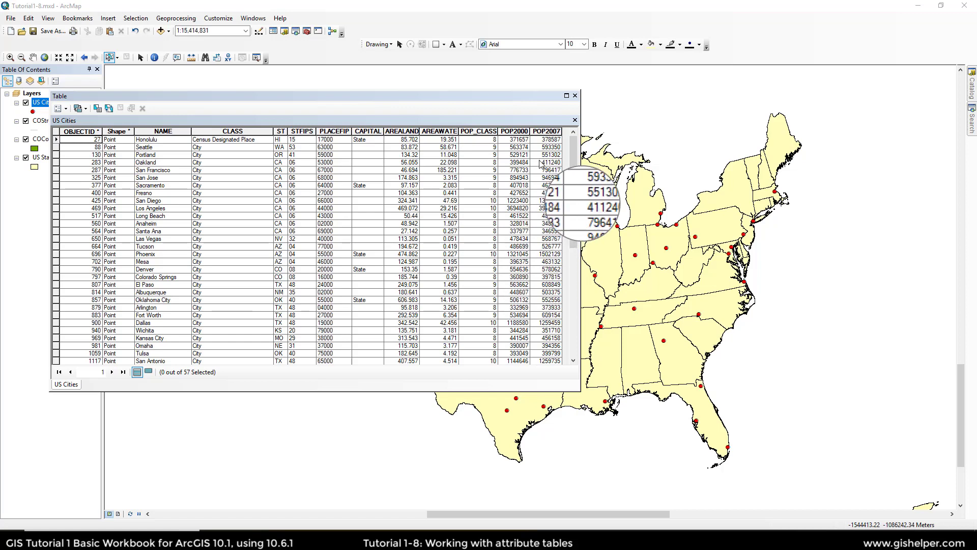
# Step: Sort the US Cities table in ascending order by POP2000 and move the POP2000 column directly after NAME
pyautogui.click(513, 131)
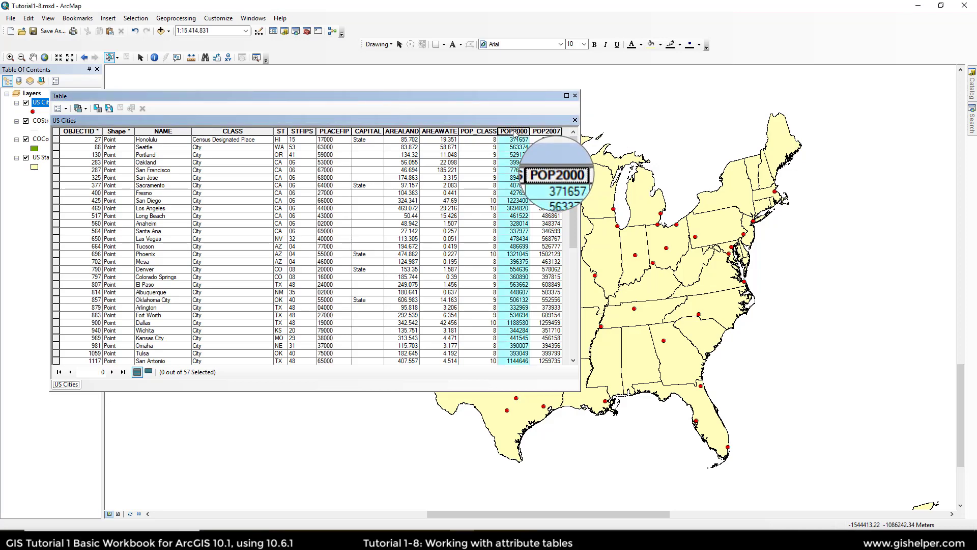
pyautogui.moveTo(514, 133)
pyautogui.mouseDown()
pyautogui.moveTo(351, 127)
pyautogui.moveTo(505, 123)
pyautogui.mouseUp()
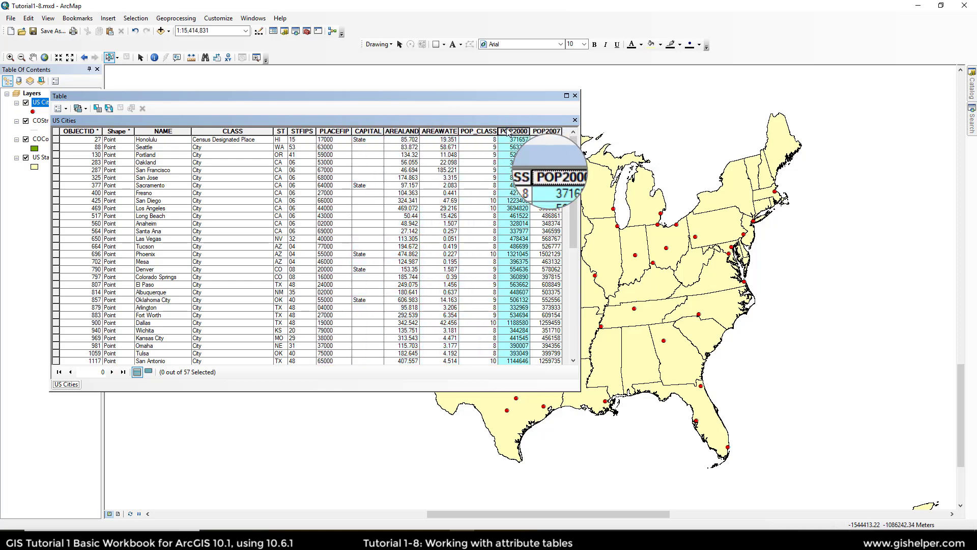
pyautogui.doubleClick(509, 133)
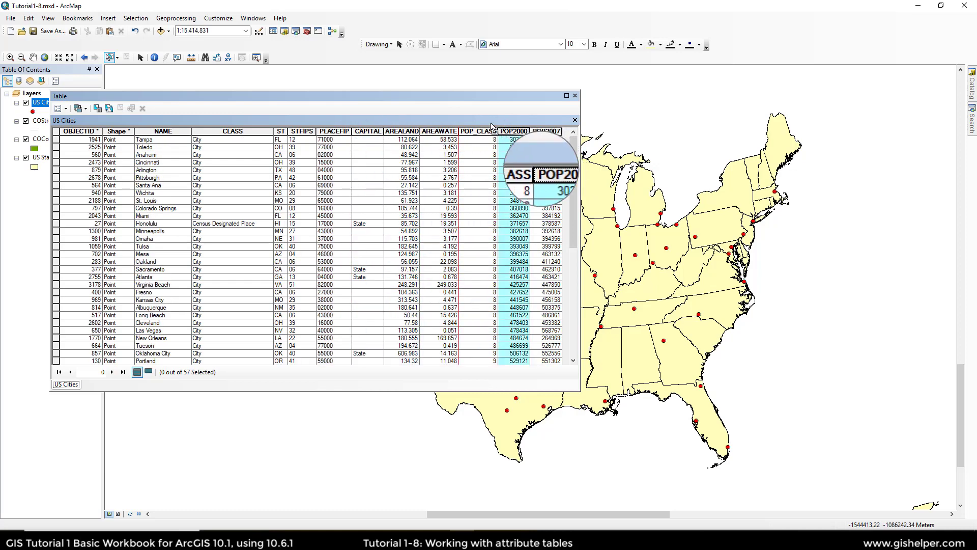
pyautogui.moveTo(490, 122); pyautogui.dragTo(368, 119)
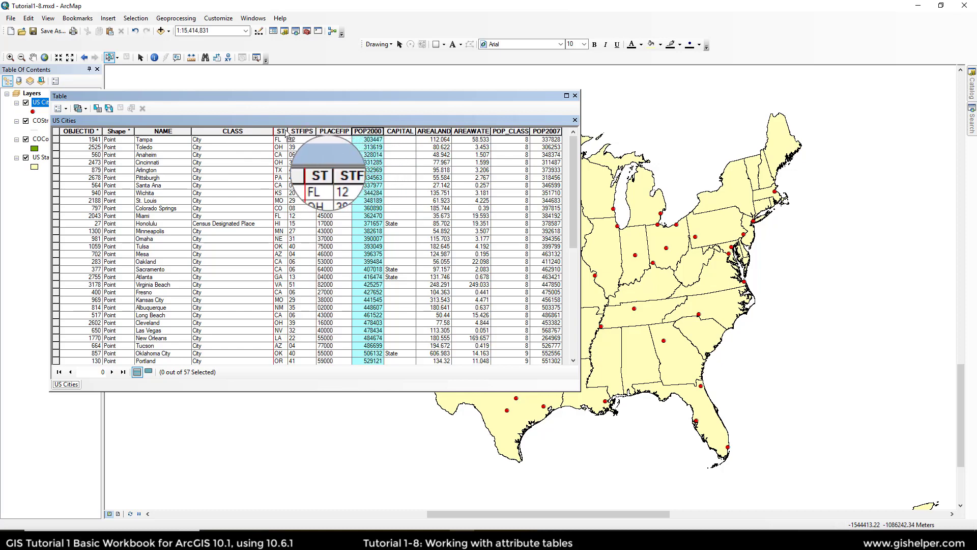
pyautogui.moveTo(246, 135); pyautogui.dragTo(245, 135)
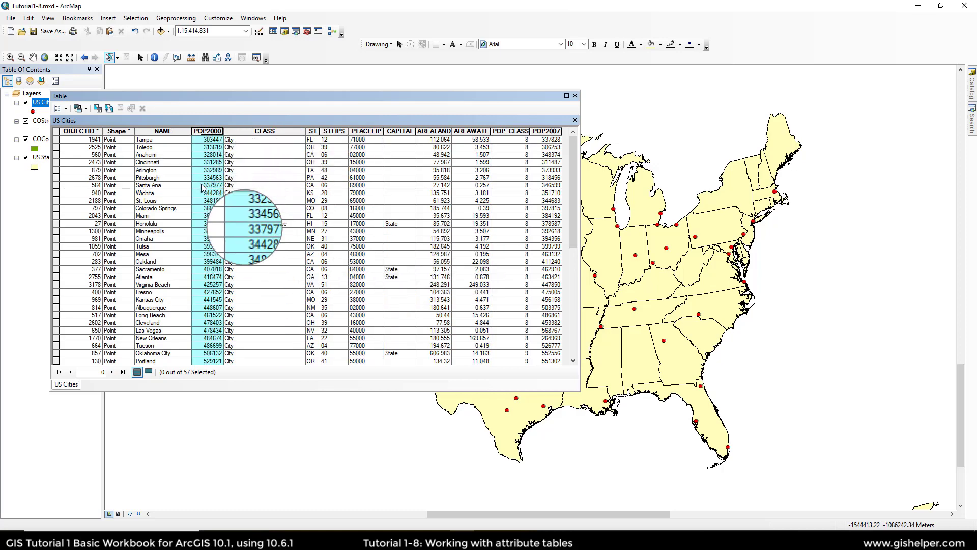
# Step: Sort the US Cities table by NAME in ascending order, and again in descending order
pyautogui.rightClick(164, 131)
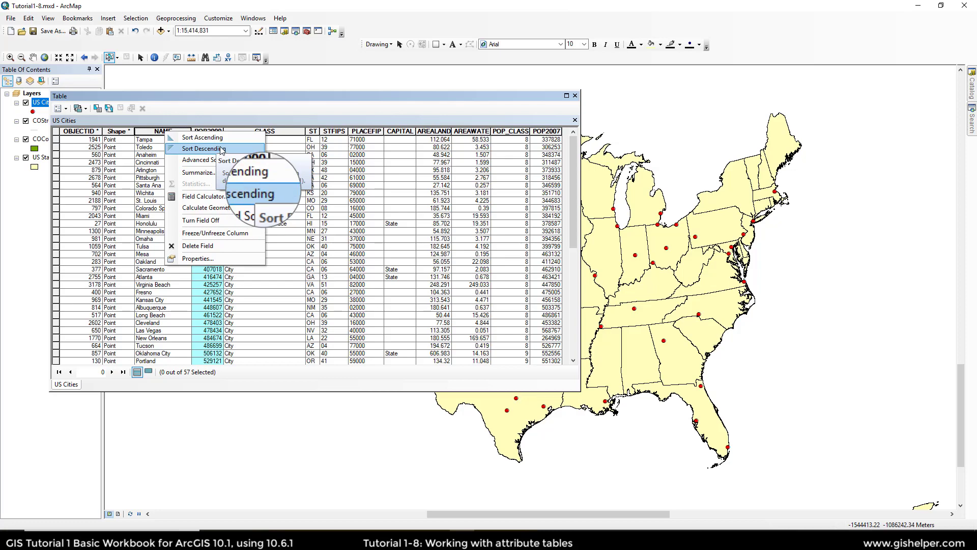
pyautogui.click(203, 137)
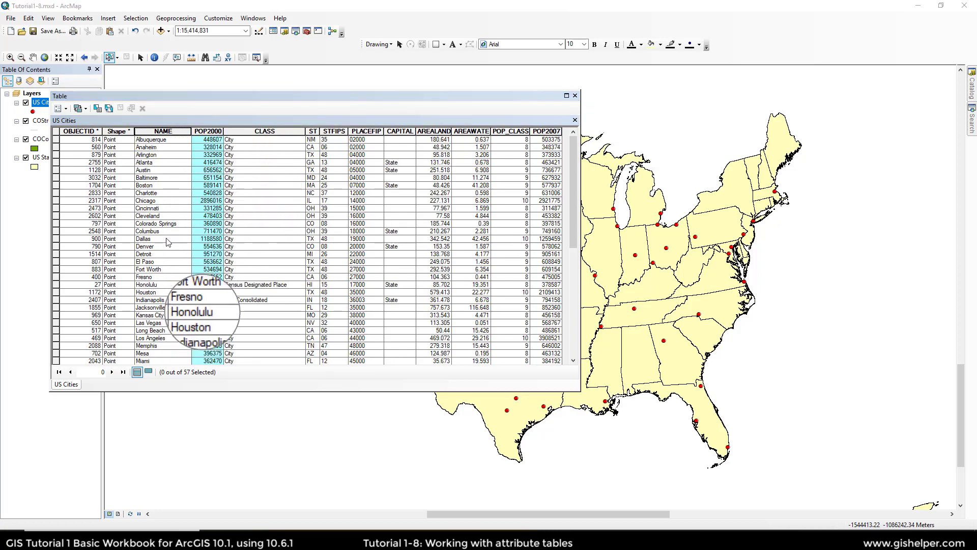
pyautogui.rightClick(173, 132)
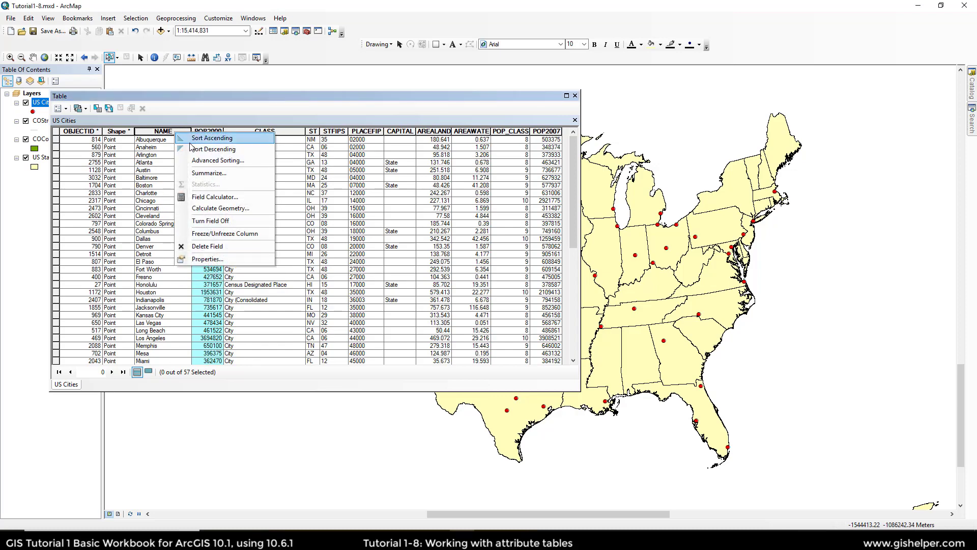
pyautogui.click(195, 150)
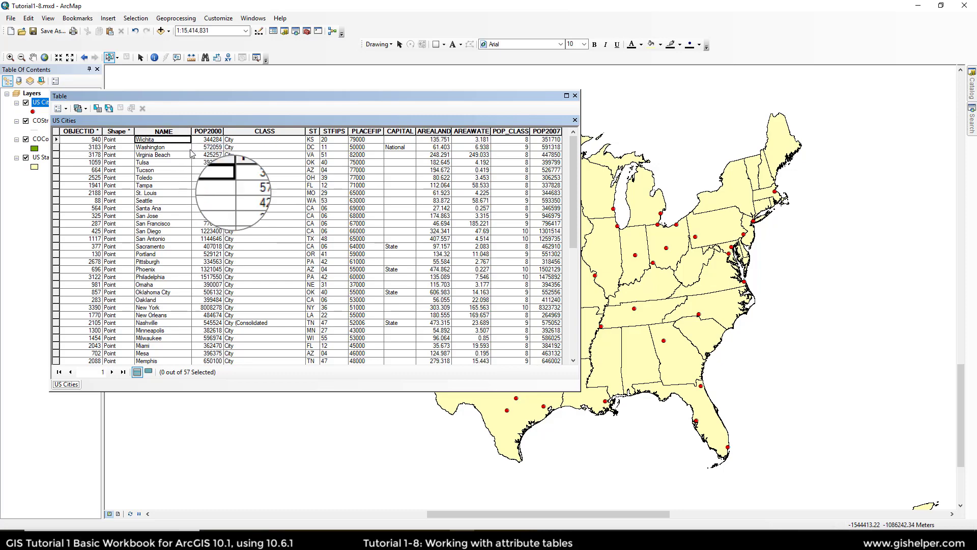
# Step: Toggle the NAME sort of the US Cities table repeatedly between ascending and descending, leaving it ascending
pyautogui.rightClick(163, 132)
pyautogui.doubleClick(161, 131)
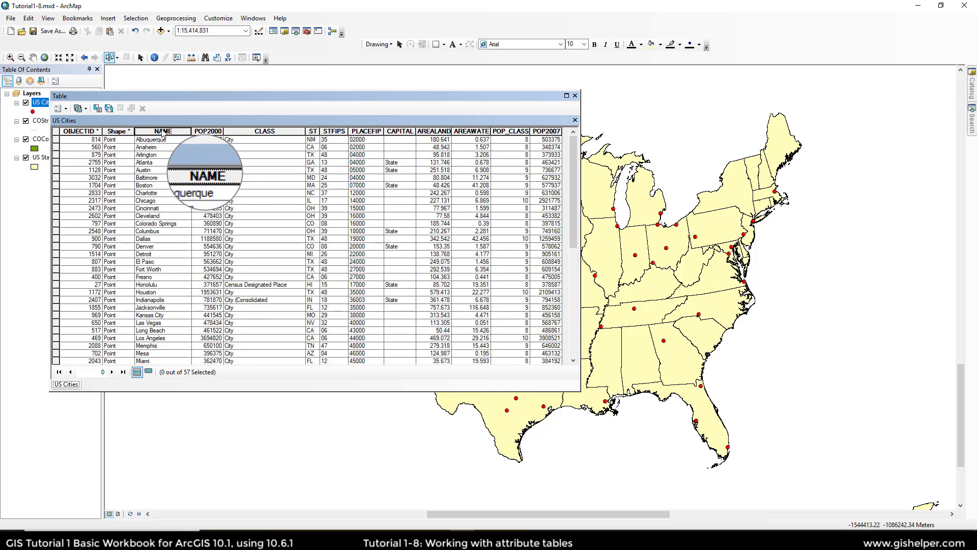
pyautogui.doubleClick(161, 131)
pyautogui.doubleClick(160, 131)
pyautogui.doubleClick(161, 130)
pyautogui.doubleClick(162, 131)
pyautogui.click(162, 131)
pyautogui.doubleClick(162, 130)
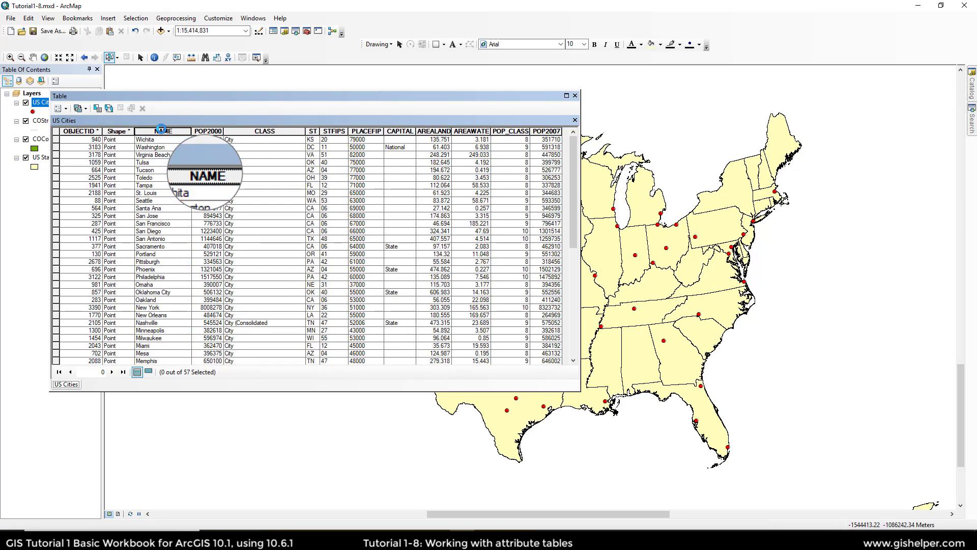
pyautogui.click(162, 130)
pyautogui.doubleClick(161, 130)
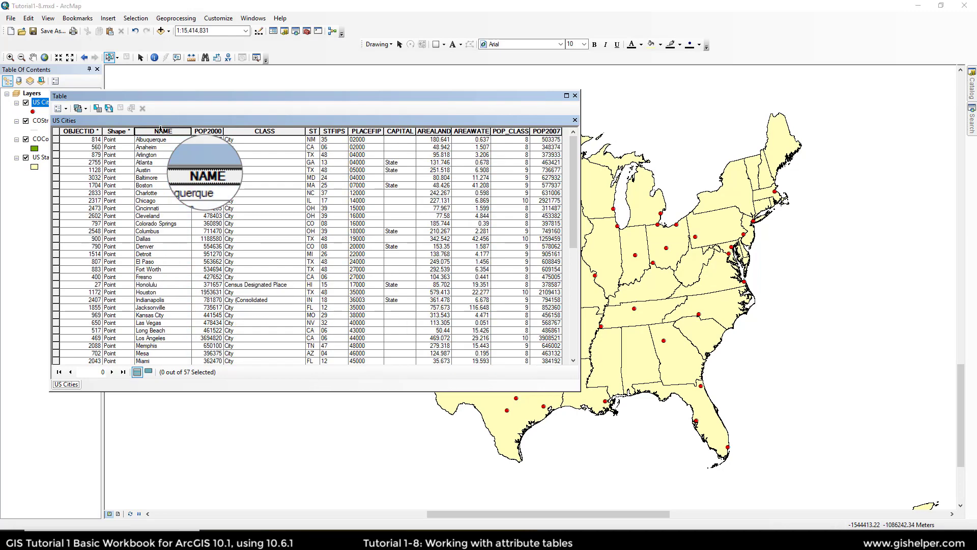
# Step: Sort the US Cities table in descending order by POP2000 and move the POP2007 column directly after POP2000
pyautogui.rightClick(201, 132)
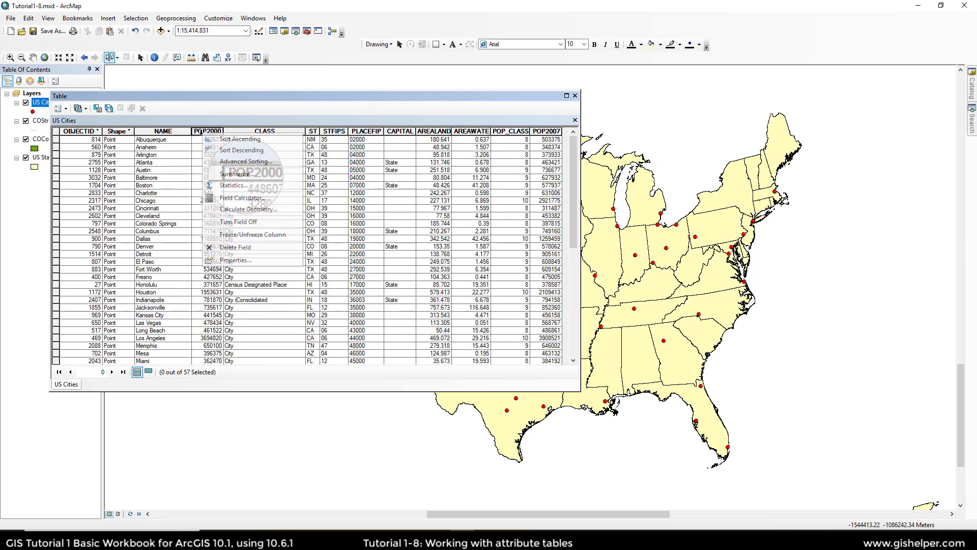
pyautogui.click(226, 147)
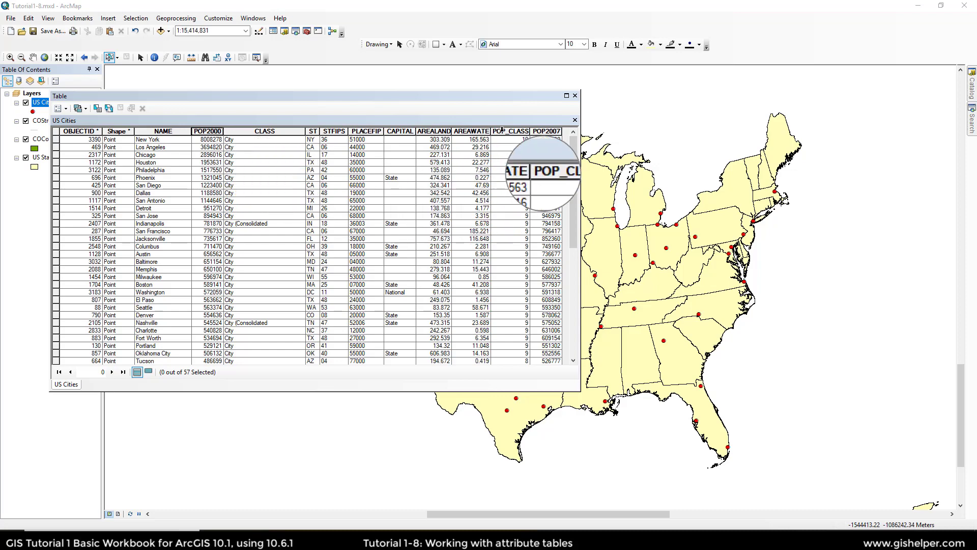
pyautogui.click(541, 131)
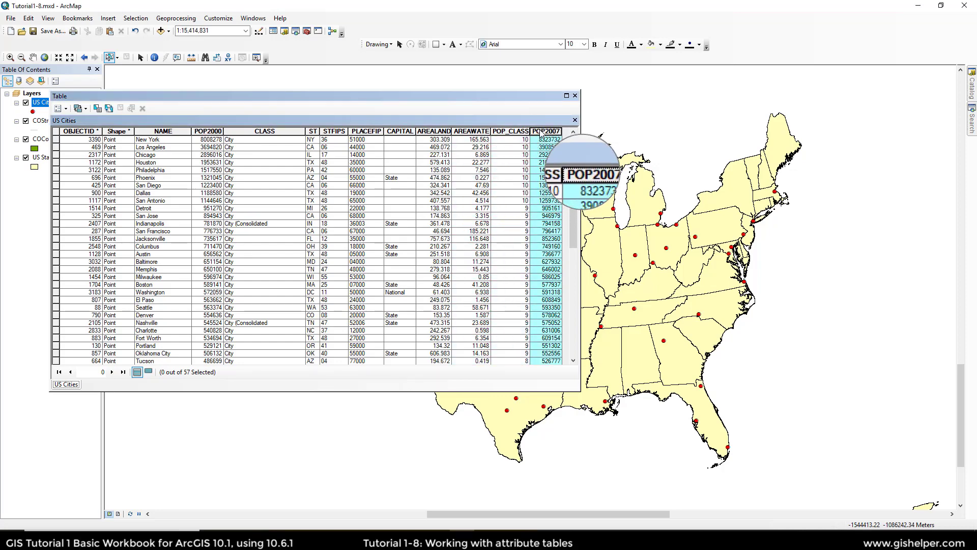
pyautogui.moveTo(541, 131); pyautogui.dragTo(257, 133)
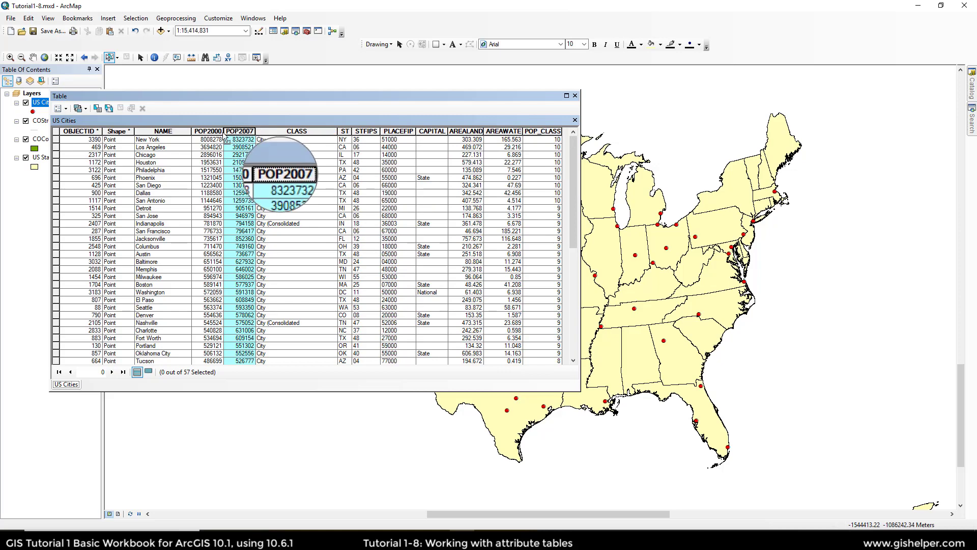
pyautogui.moveTo(226, 133)
pyautogui.mouseDown()
pyautogui.moveTo(202, 139)
pyautogui.moveTo(240, 133)
pyautogui.mouseUp()
pyautogui.click(297, 131)
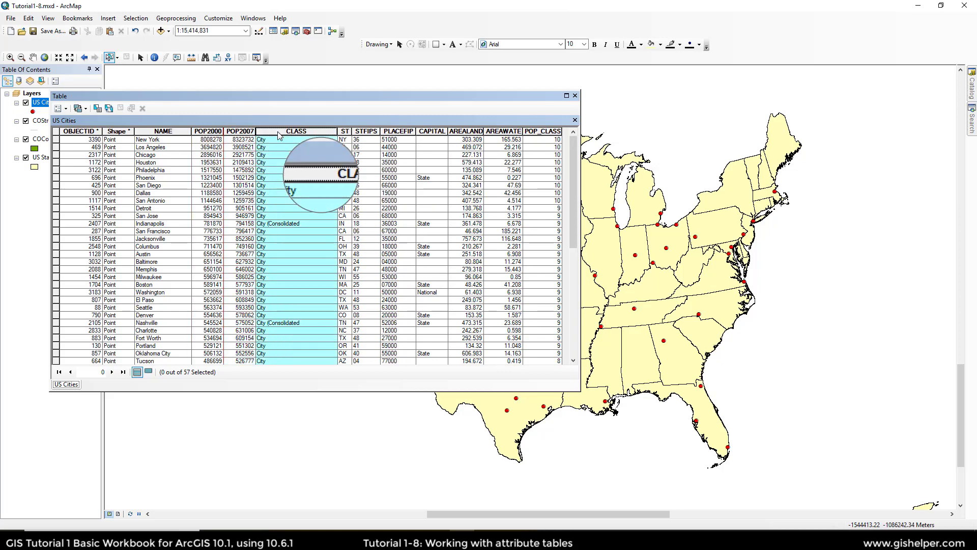
pyautogui.click(368, 132)
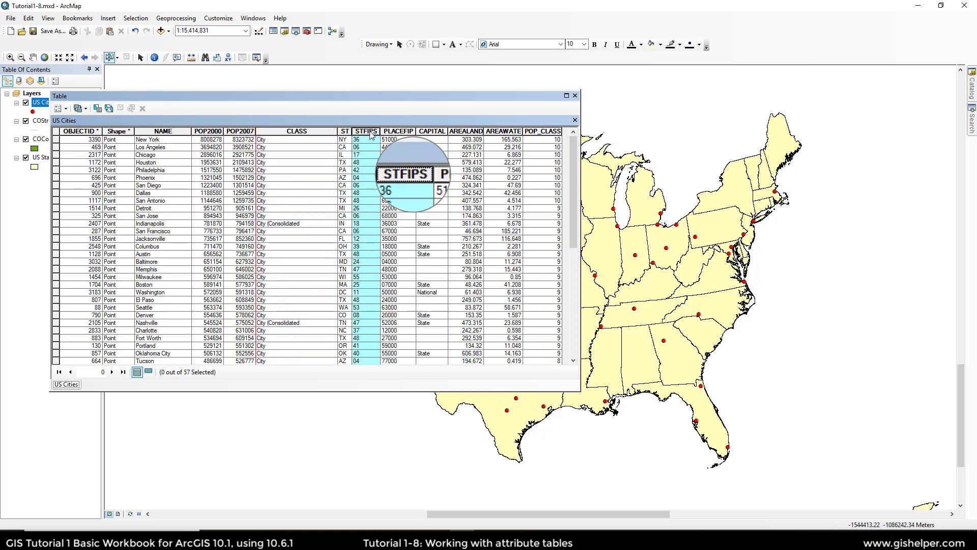
pyautogui.click(300, 132)
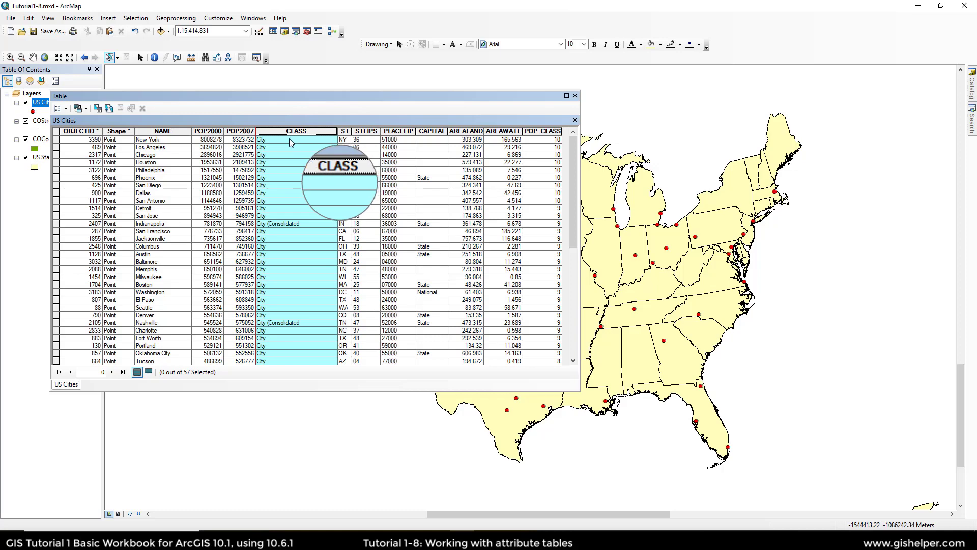
# Step: Sort the US Cities table in descending order by POP2007
pyautogui.rightClick(243, 130)
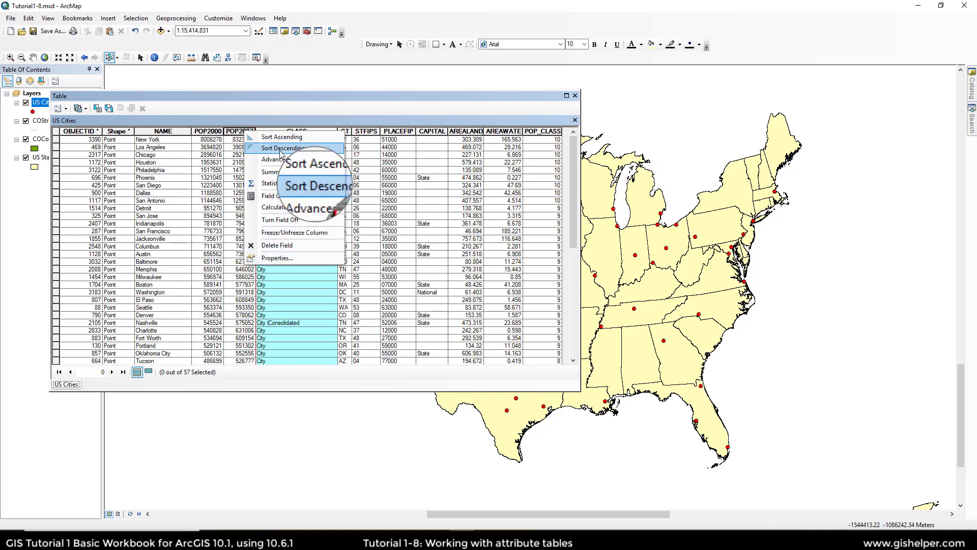
pyautogui.click(280, 148)
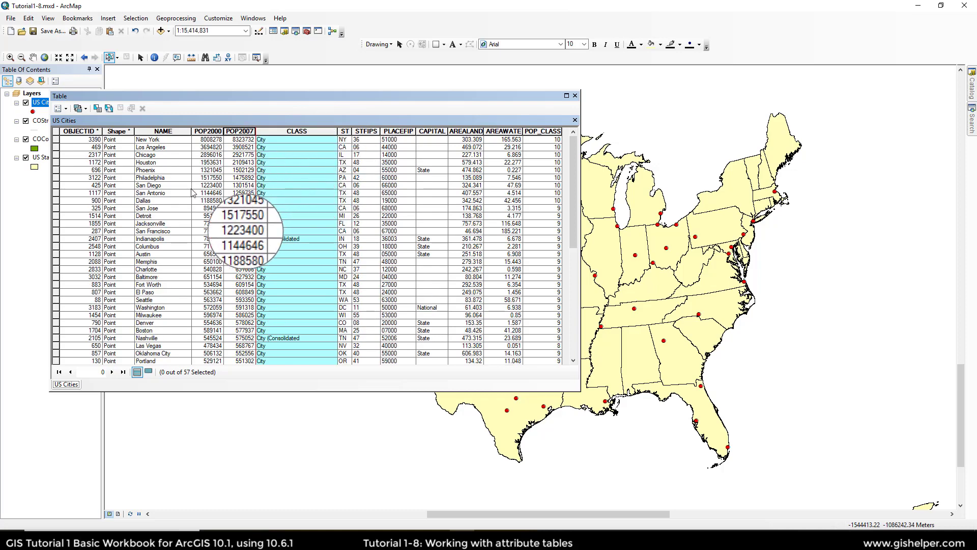
pyautogui.click(174, 194)
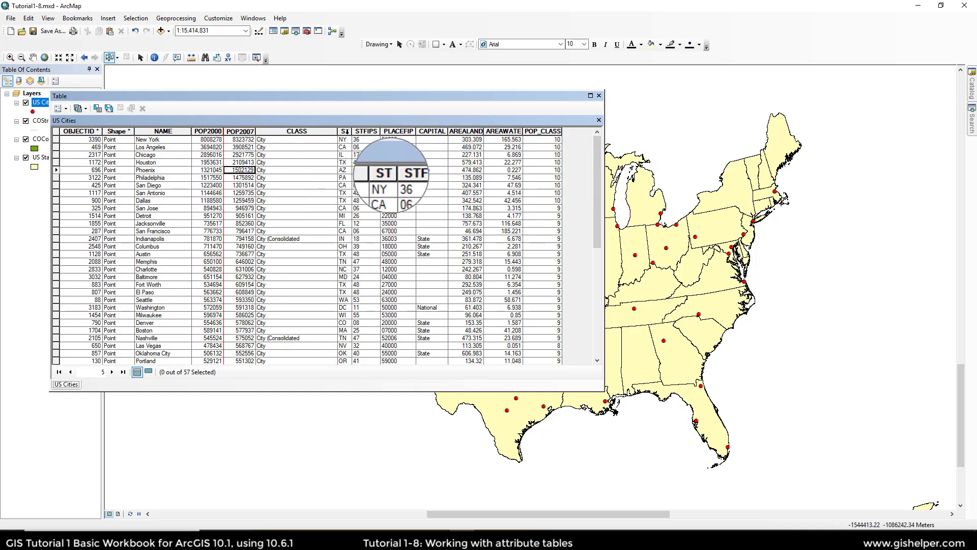
# Step: Apply an advanced sort to the US Cities table by ST ascending, followed by POP2000 descending and POP2007 descending
pyautogui.rightClick(344, 131)
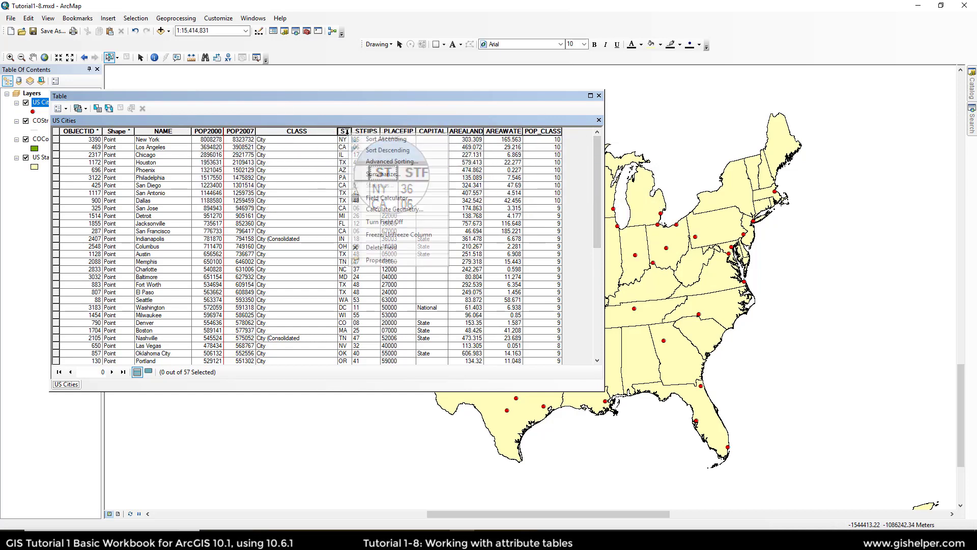
pyautogui.click(432, 162)
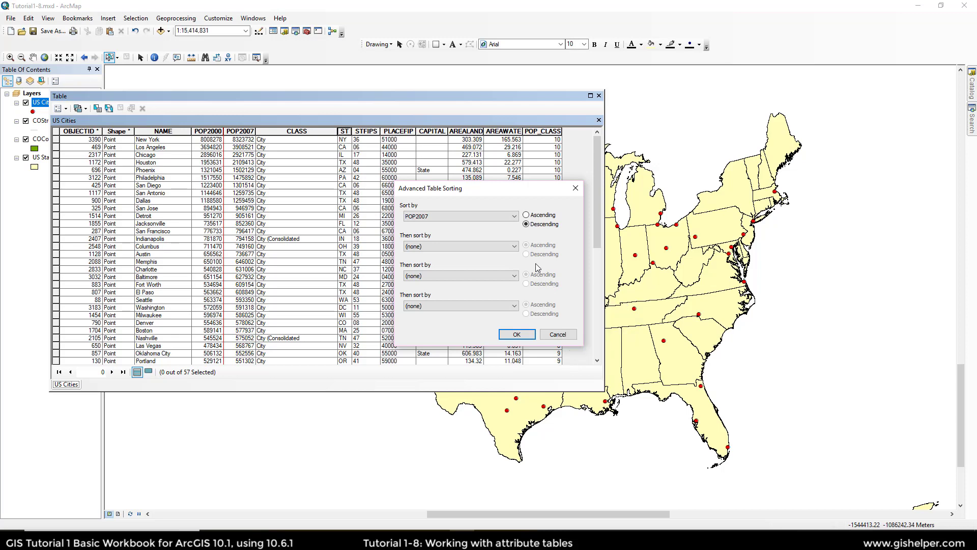
pyautogui.click(490, 218)
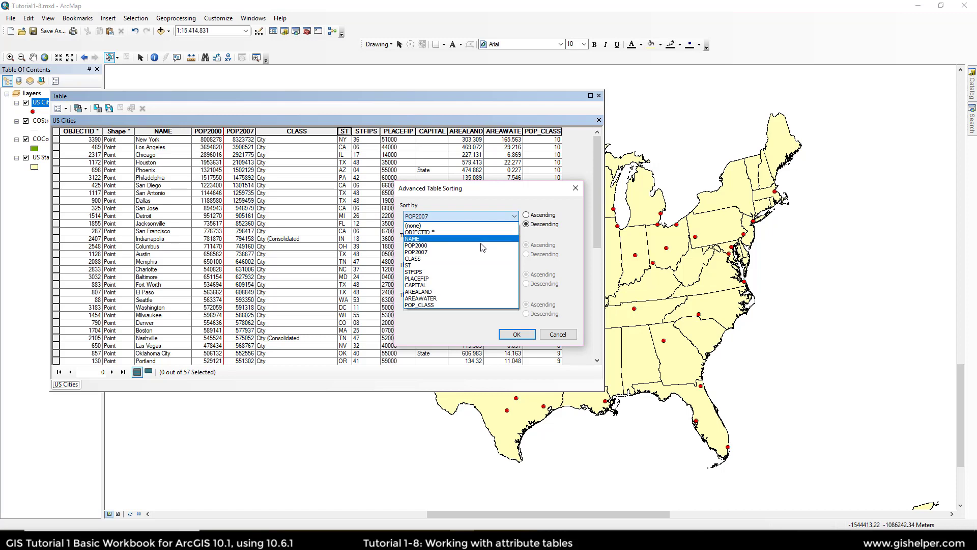
pyautogui.click(476, 265)
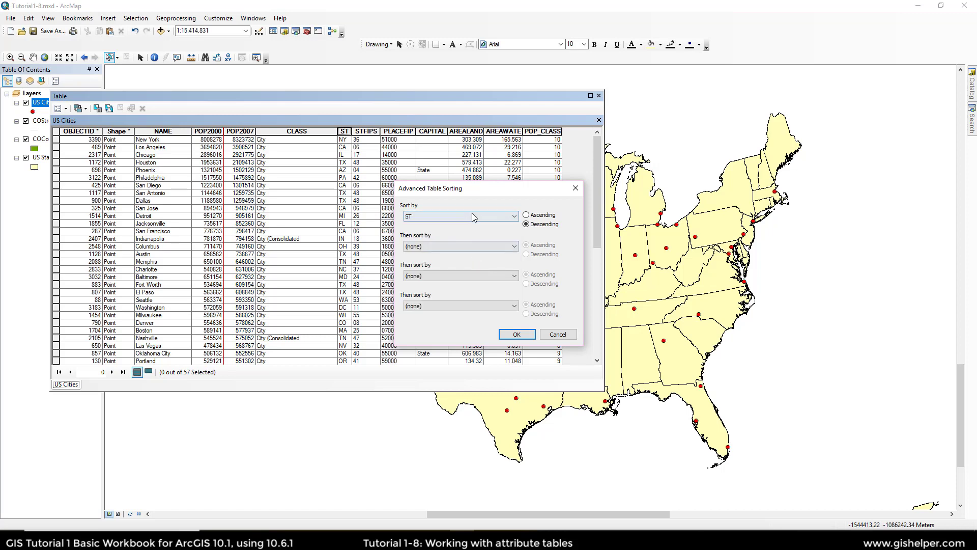
pyautogui.click(538, 216)
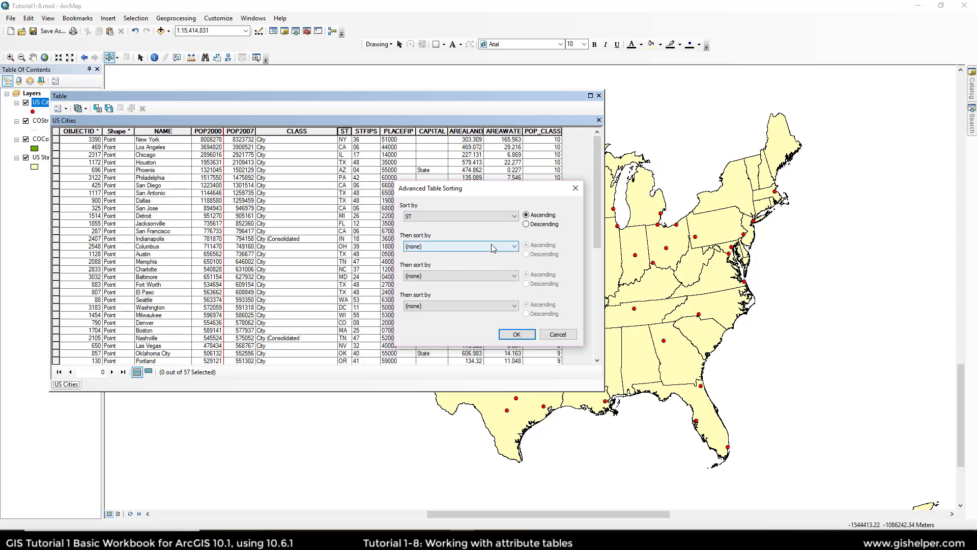
pyautogui.click(492, 247)
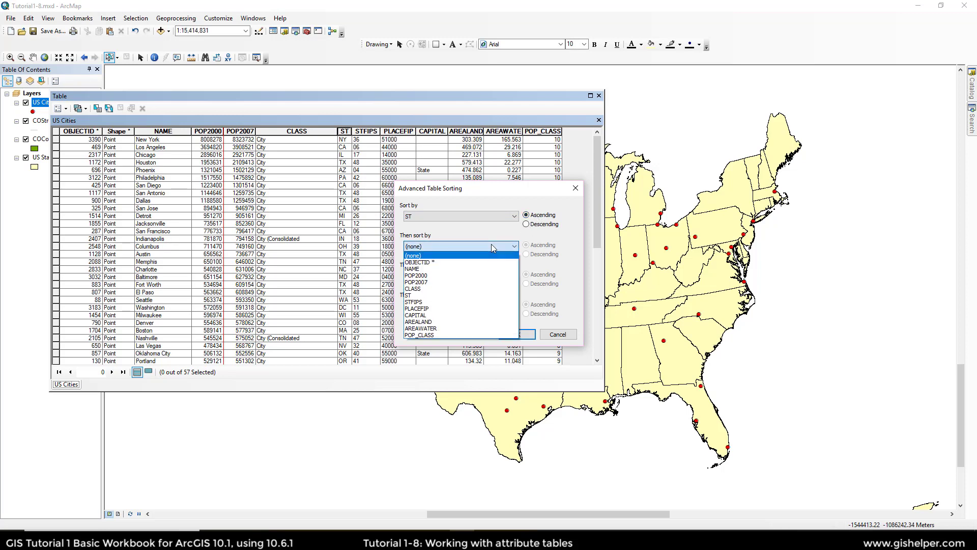
pyautogui.click(490, 276)
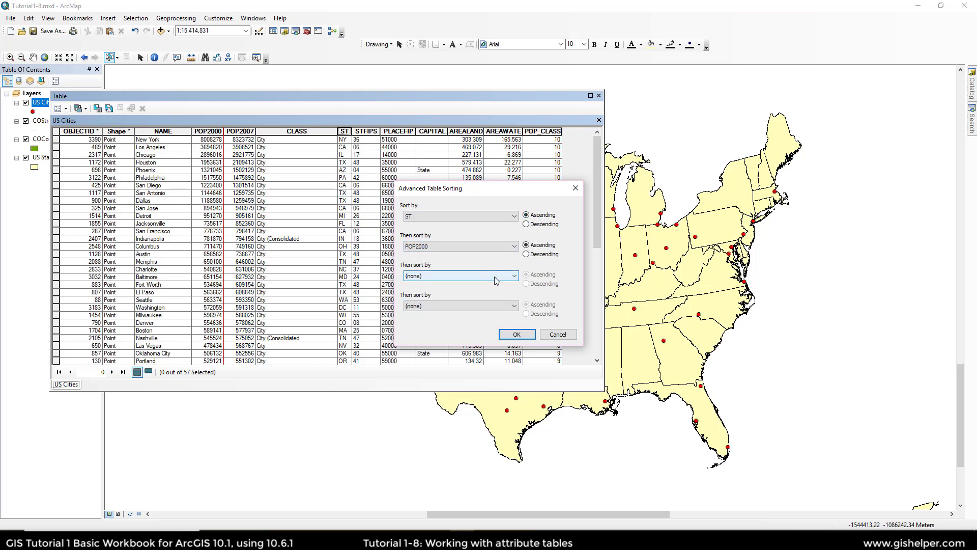
pyautogui.click(494, 277)
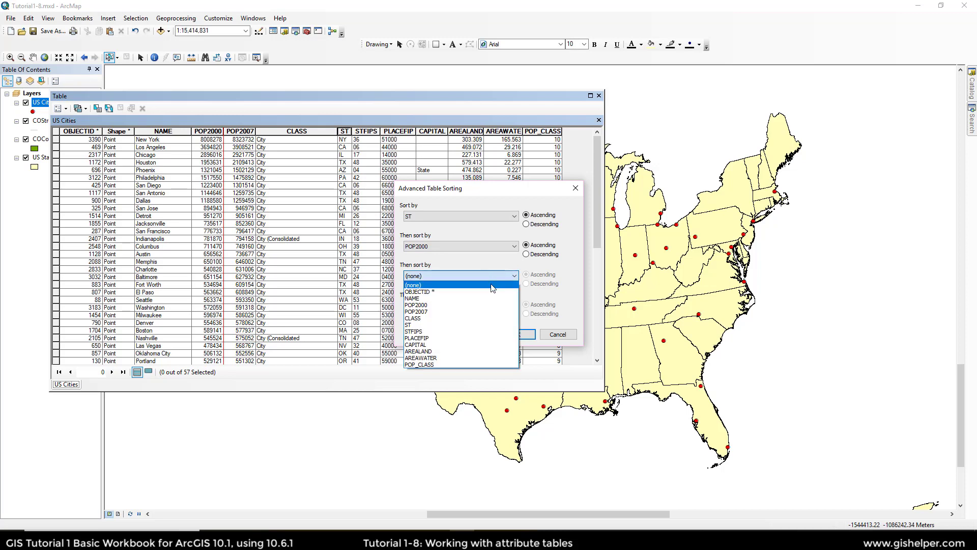
pyautogui.click(488, 312)
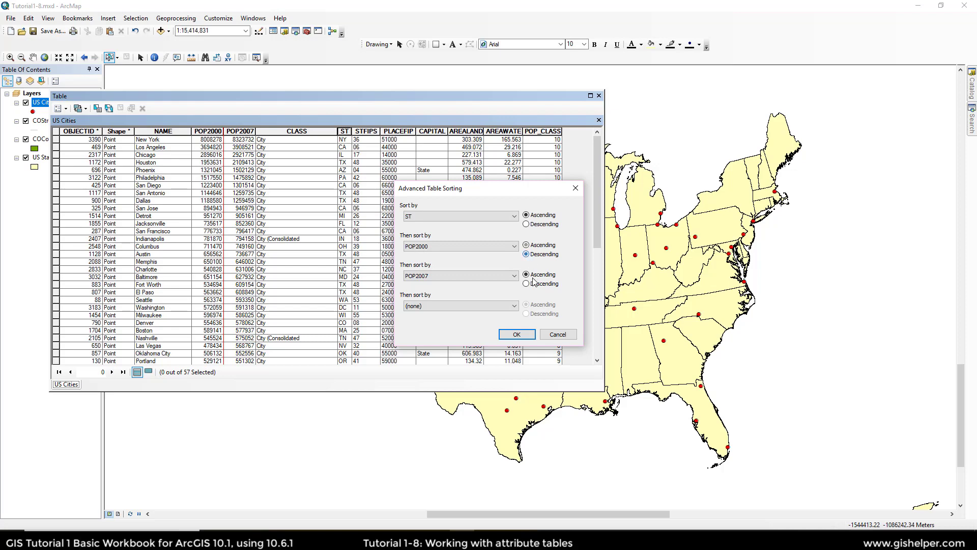
pyautogui.click(534, 288)
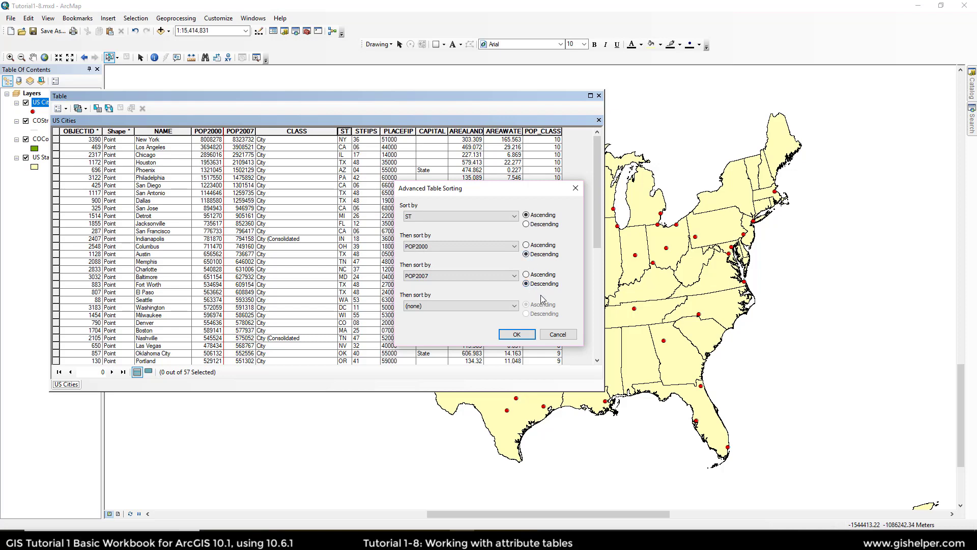
pyautogui.click(517, 335)
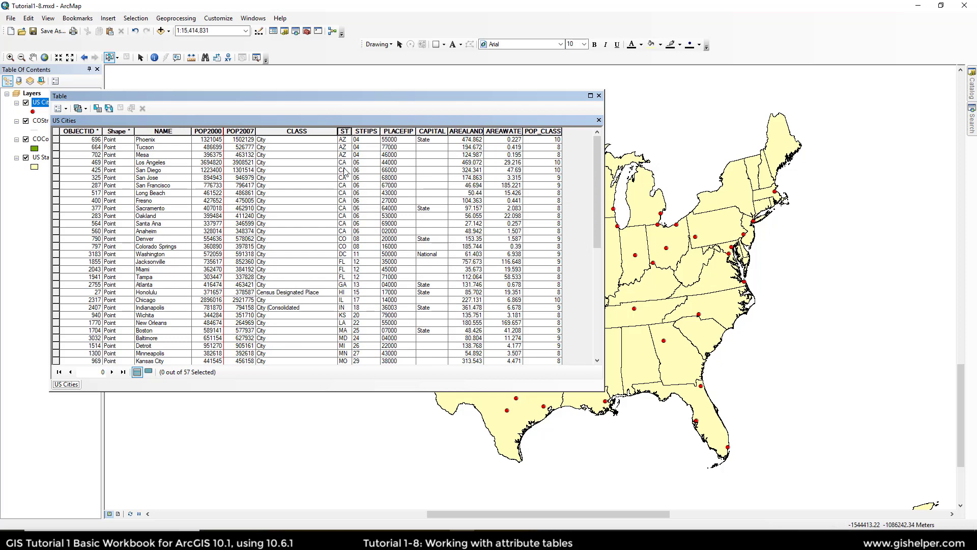
# Step: Review the sorted US Cities records down to the last one, and briefly move the table window off the map to view the cities
pyautogui.scroll(-4, 350, 259)
pyautogui.scroll(4, 349, 260)
pyautogui.scroll(-9, 350, 152)
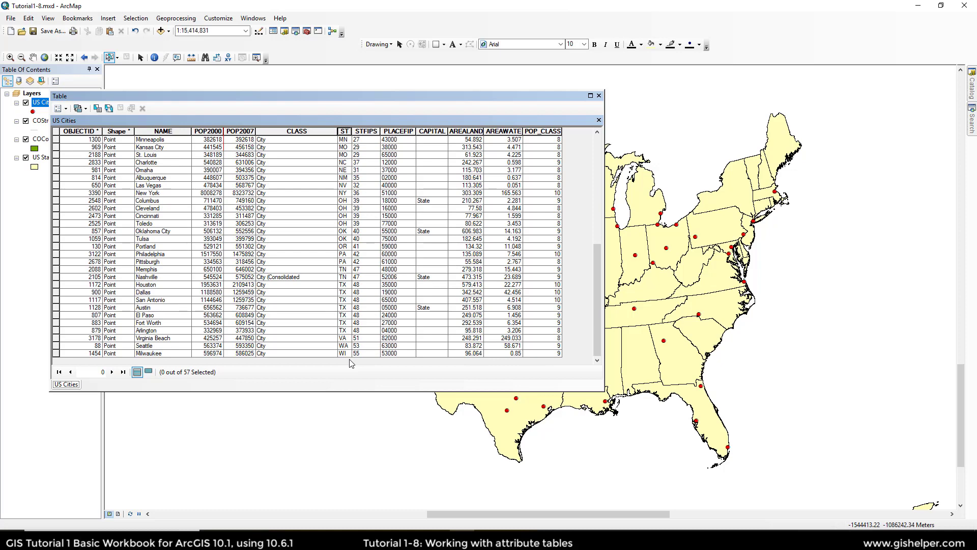
pyautogui.scroll(9, 306, 255)
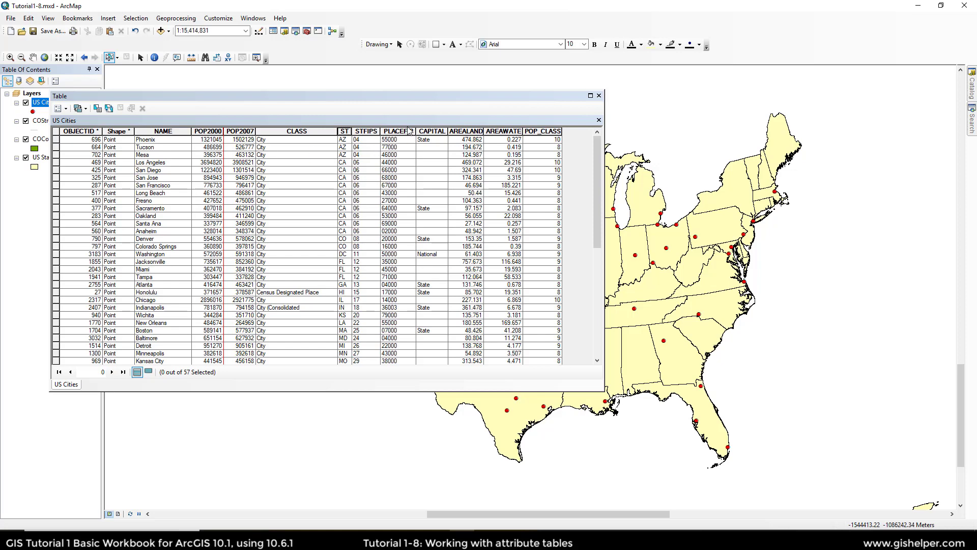
pyautogui.moveTo(423, 96); pyautogui.dragTo(489, 508)
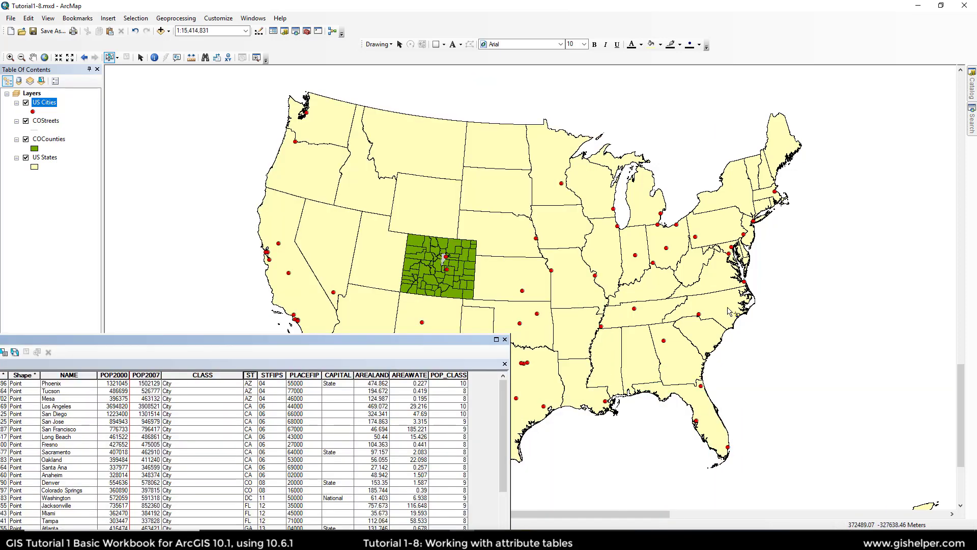
pyautogui.moveTo(240, 363); pyautogui.dragTo(325, 128)
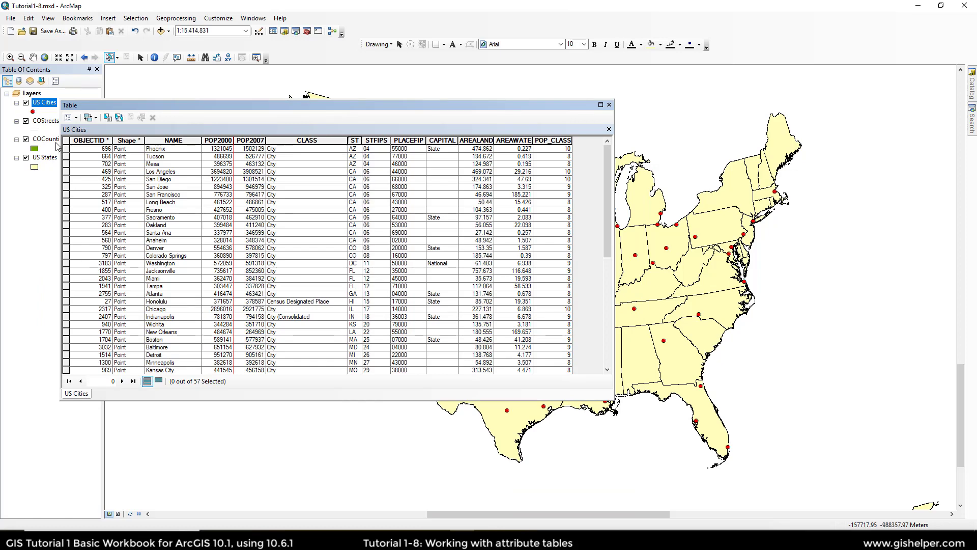
# Step: Open the US States attribute table and move the table window up so that it clears the layer list
pyautogui.rightClick(47, 159)
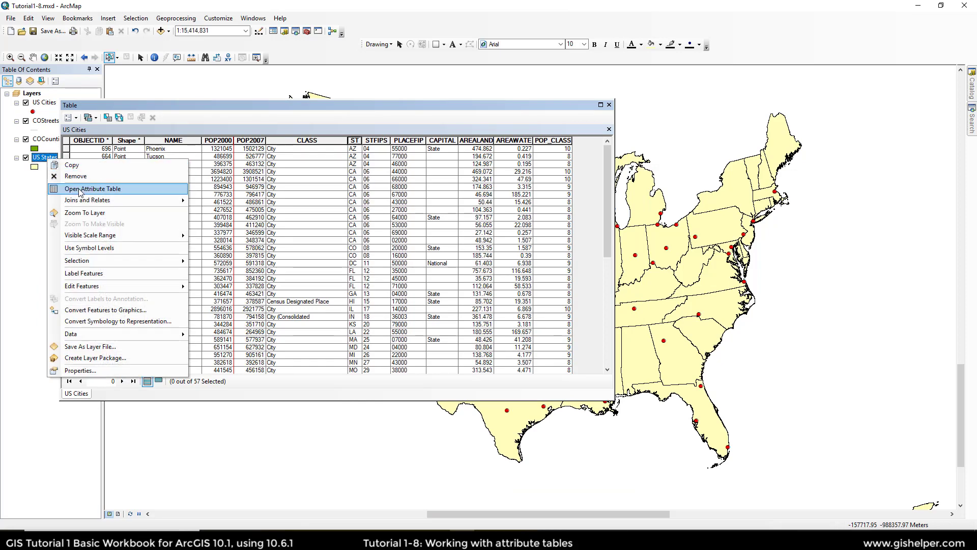
pyautogui.click(80, 189)
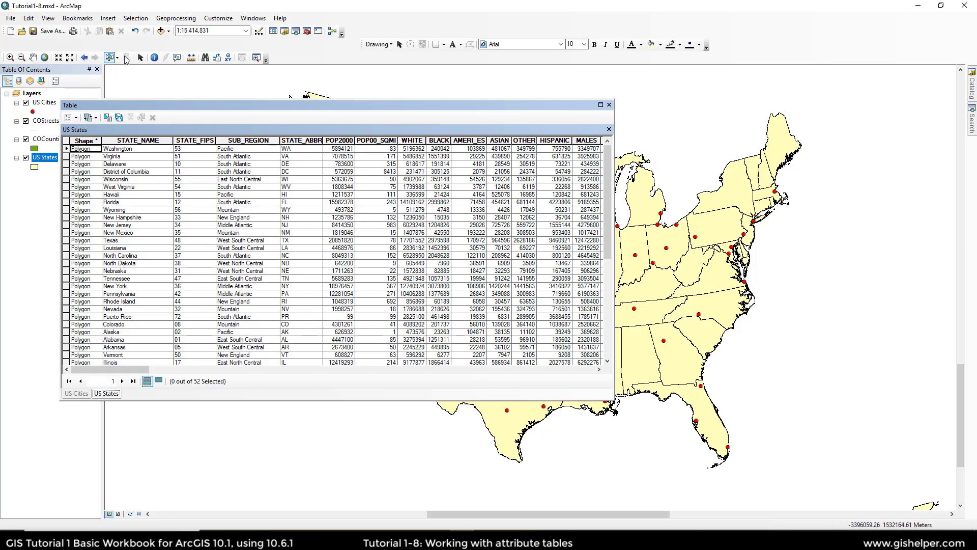
pyautogui.moveTo(231, 104); pyautogui.dragTo(293, 23)
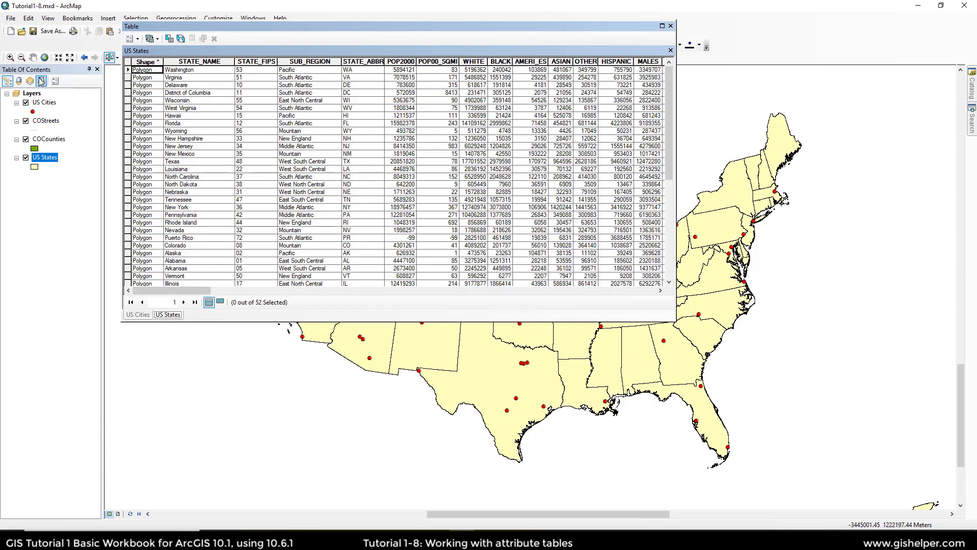
# Step: Make US States the only selectable layer, and return to the layer list by drawing order
pyautogui.click(41, 81)
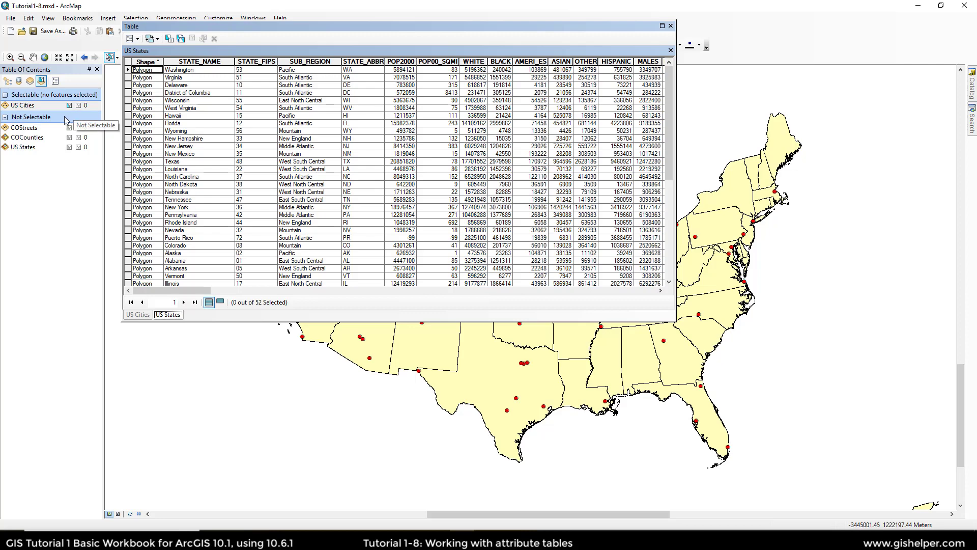
pyautogui.click(69, 138)
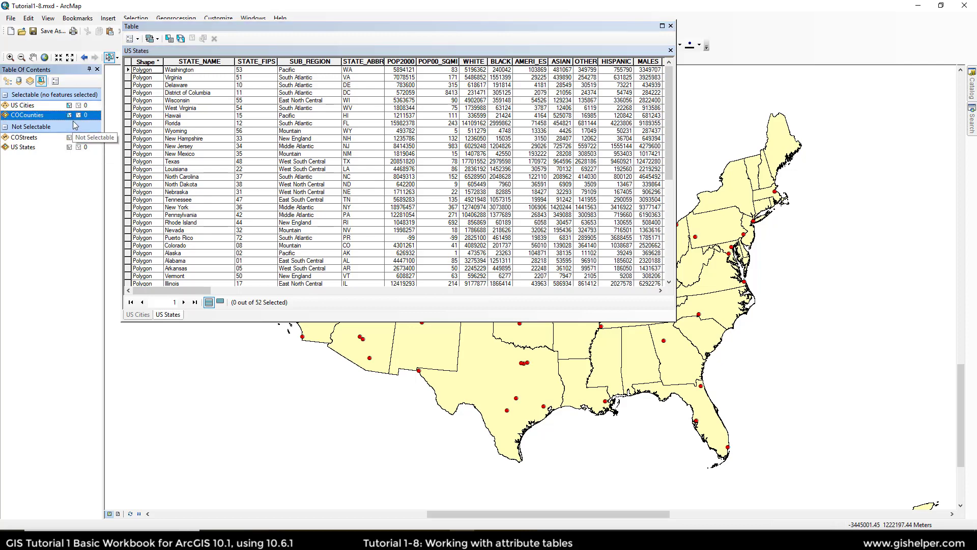
pyautogui.click(69, 115)
pyautogui.click(69, 104)
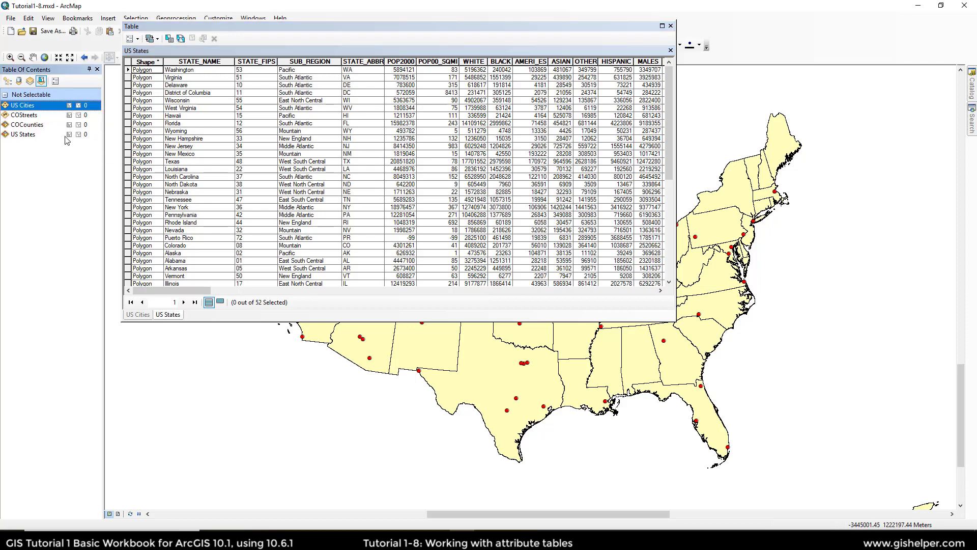
pyautogui.click(69, 134)
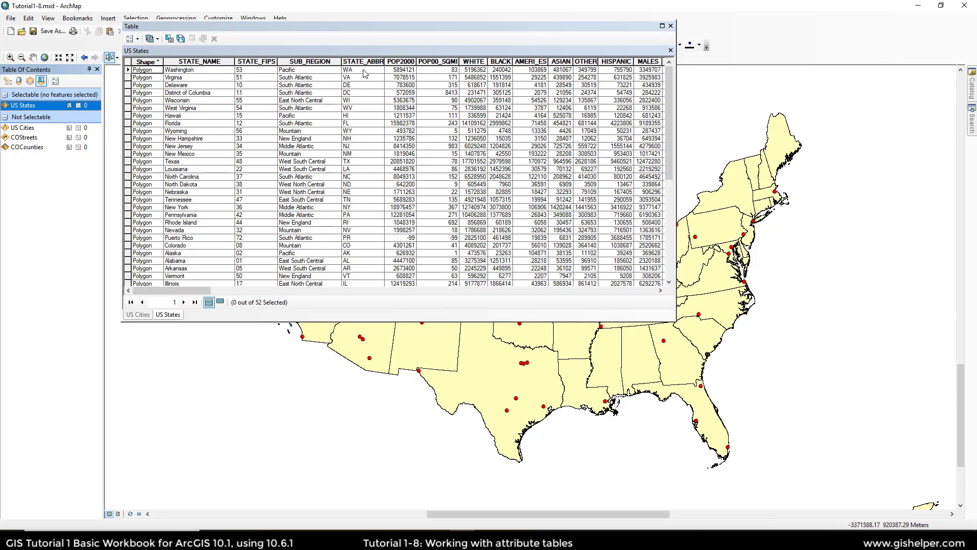
pyautogui.click(7, 82)
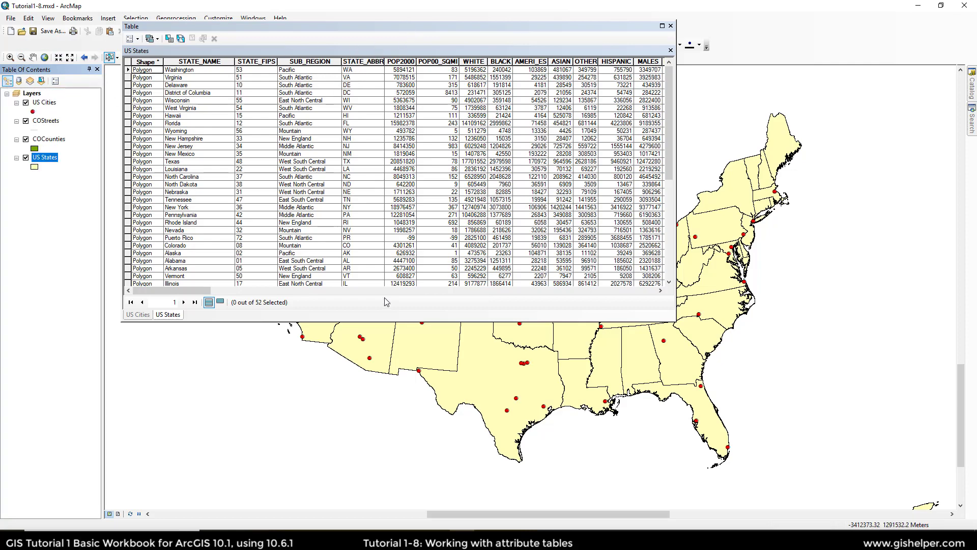
# Step: Shrink the table off the southern states, select Texas, New Mexico, Oklahoma, Arkansas and Louisiana on the map, and show only the selected records
pyautogui.moveTo(385, 322); pyautogui.dragTo(391, 214)
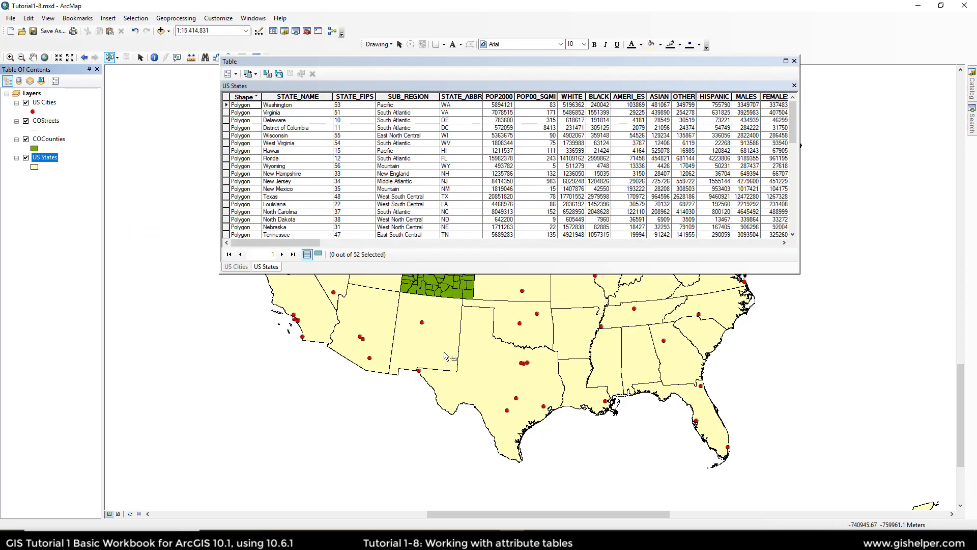
pyautogui.click(504, 363)
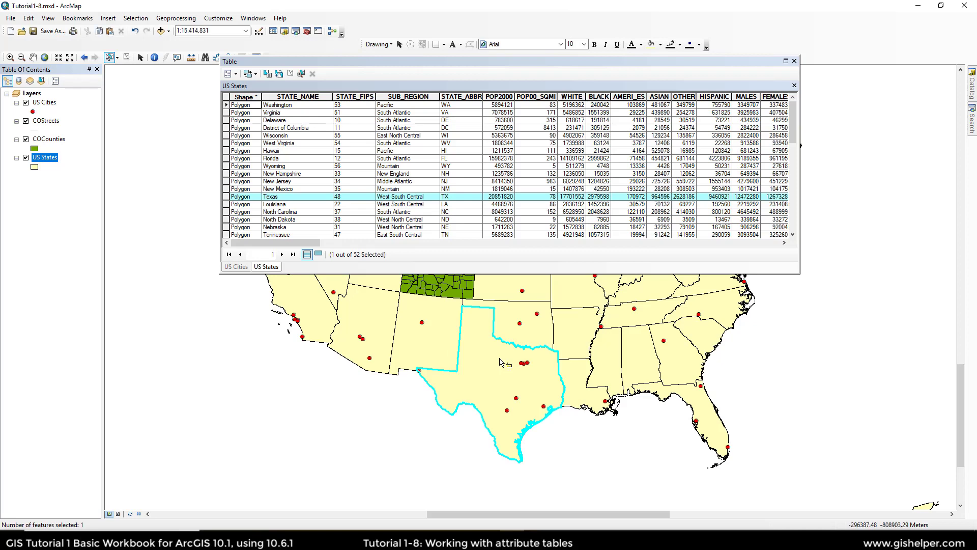
pyautogui.keyDown('shift'); pyautogui.click(447, 338); pyautogui.keyUp('shift')
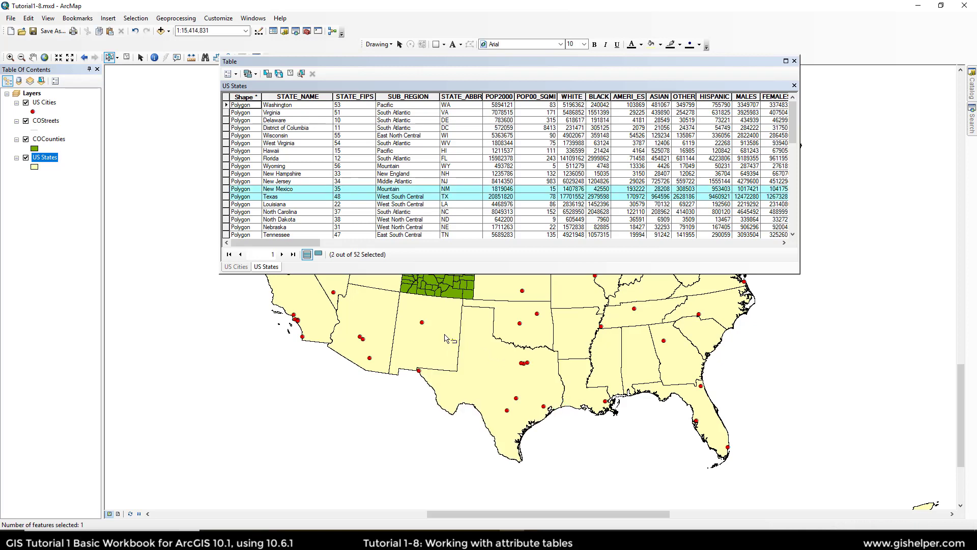
pyautogui.keyDown('shift'); pyautogui.click(512, 332); pyautogui.keyUp('shift')
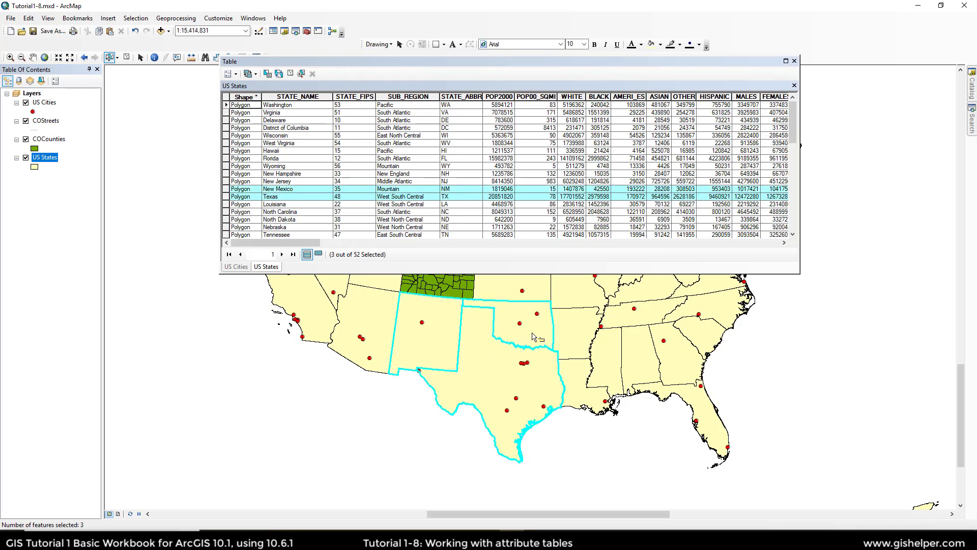
pyautogui.keyDown('shift'); pyautogui.click(573, 351); pyautogui.keyUp('shift')
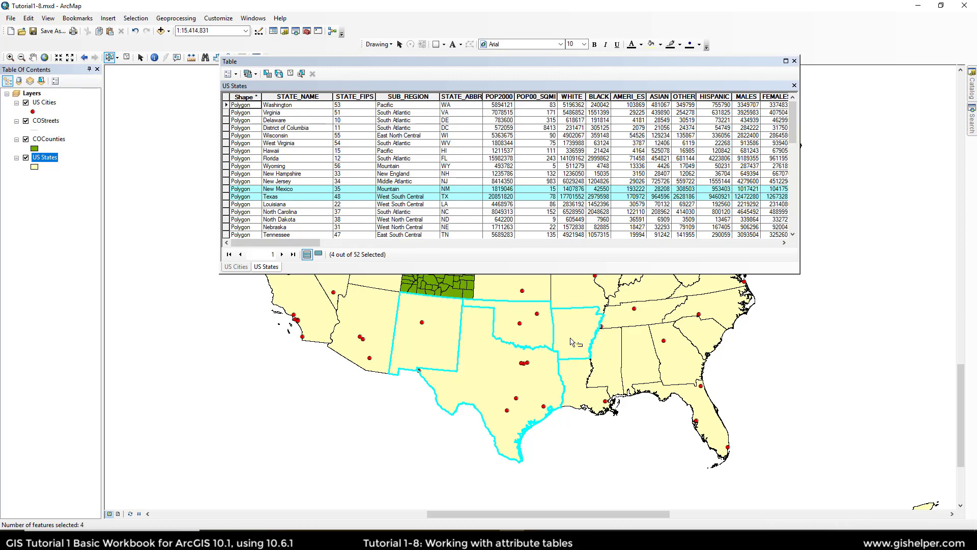
pyautogui.keyDown('shift'); pyautogui.click(577, 375); pyautogui.keyUp('shift')
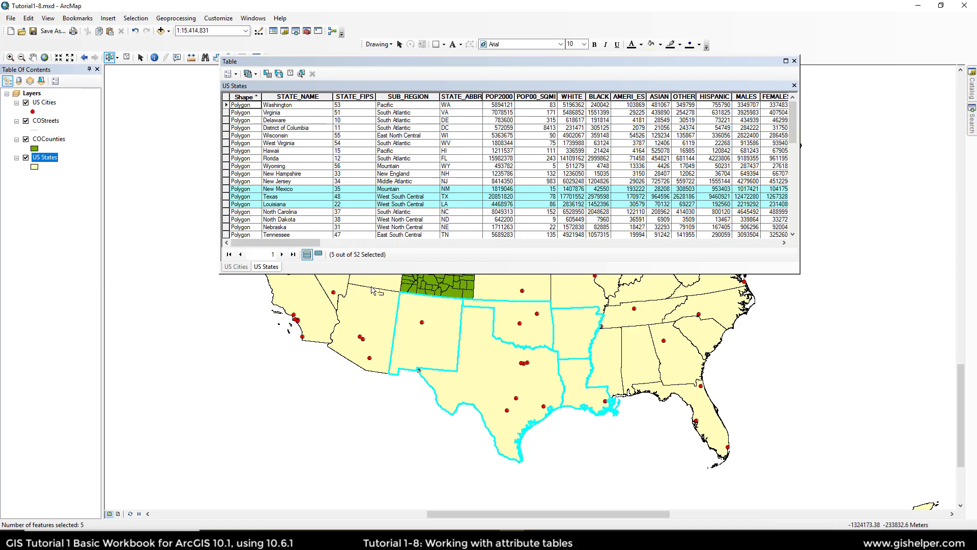
pyautogui.click(318, 254)
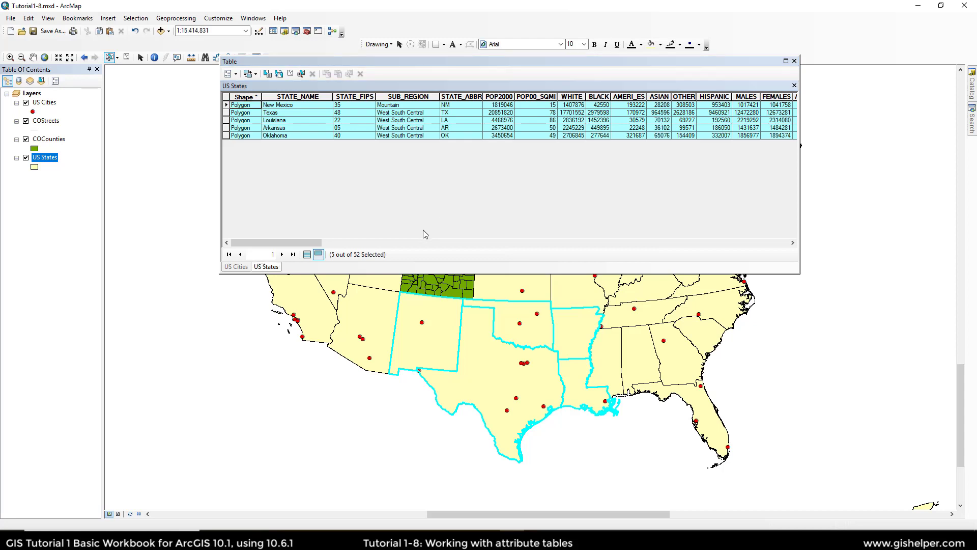
# Step: Calculate the statistics of the POP_2010 field for the selected states and highlight the mean
pyautogui.moveTo(314, 243); pyautogui.dragTo(454, 246)
pyautogui.click(299, 97)
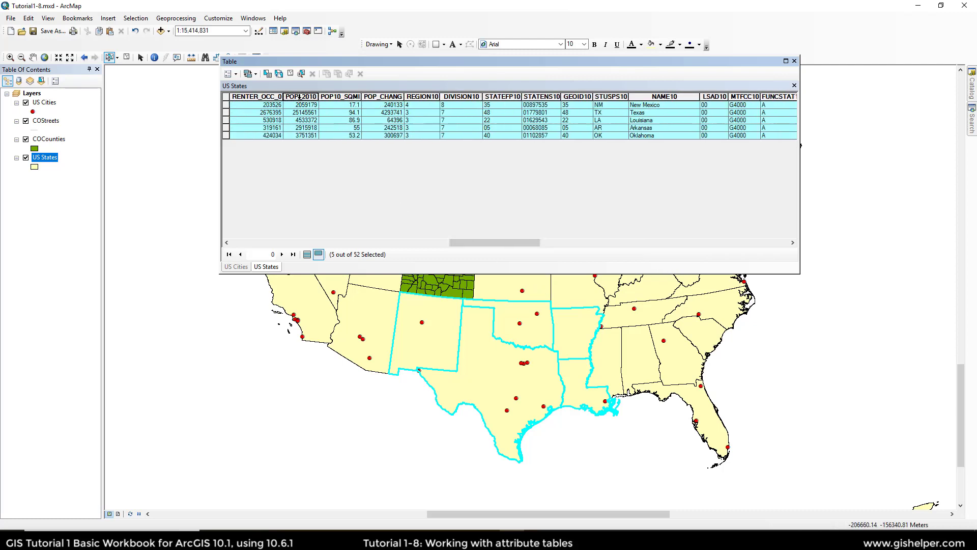
pyautogui.rightClick(299, 97)
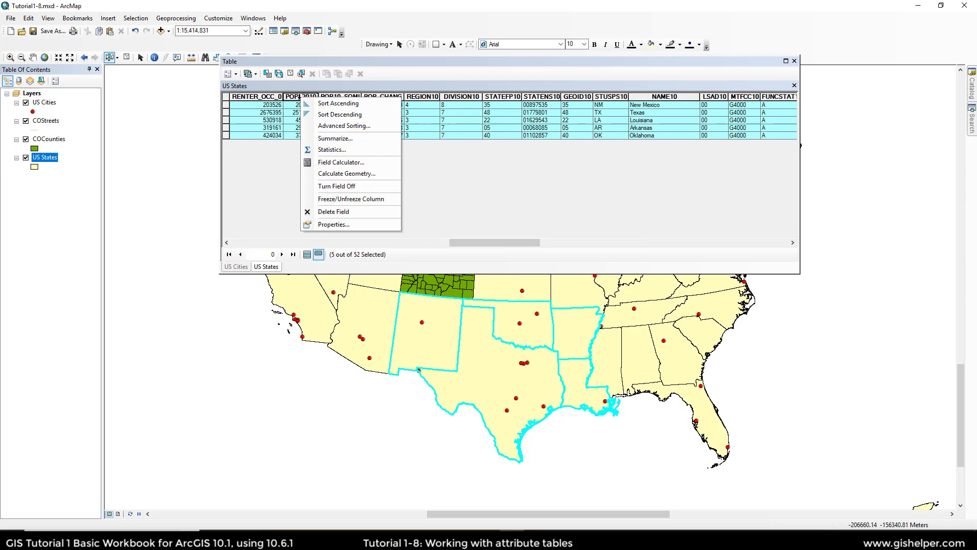
pyautogui.click(346, 151)
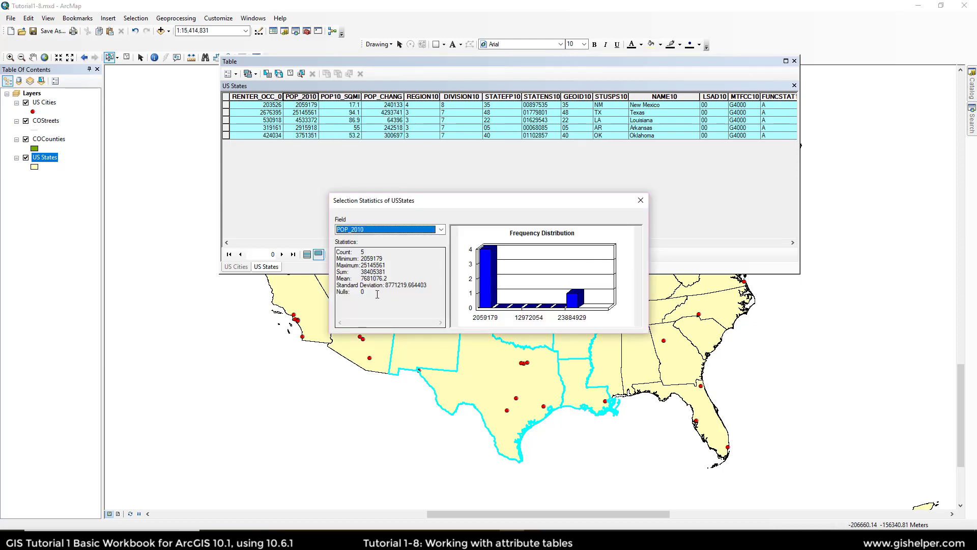
pyautogui.moveTo(361, 278); pyautogui.dragTo(388, 278)
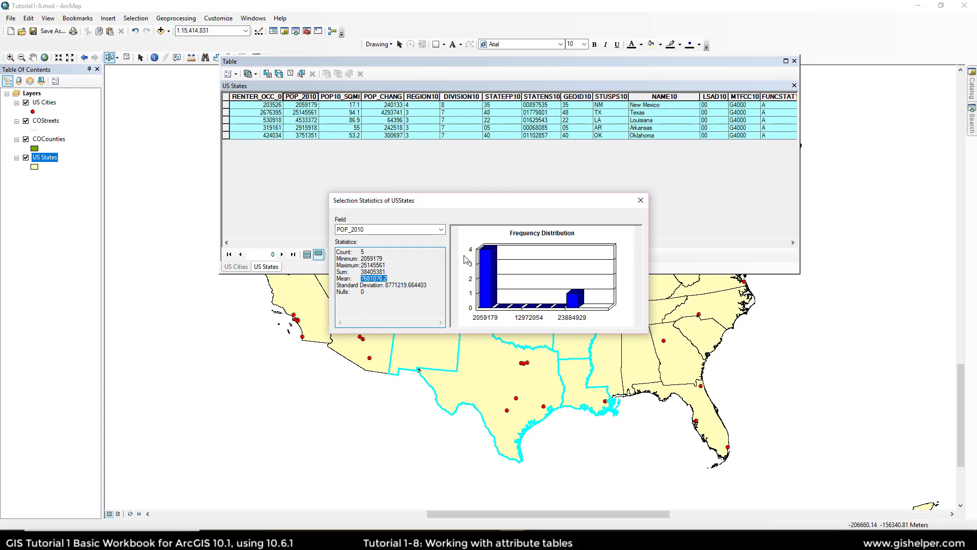
# Step: Switch the selection statistics to the POP2000 field, highlight its mean, and close the statistics
pyautogui.click(441, 231)
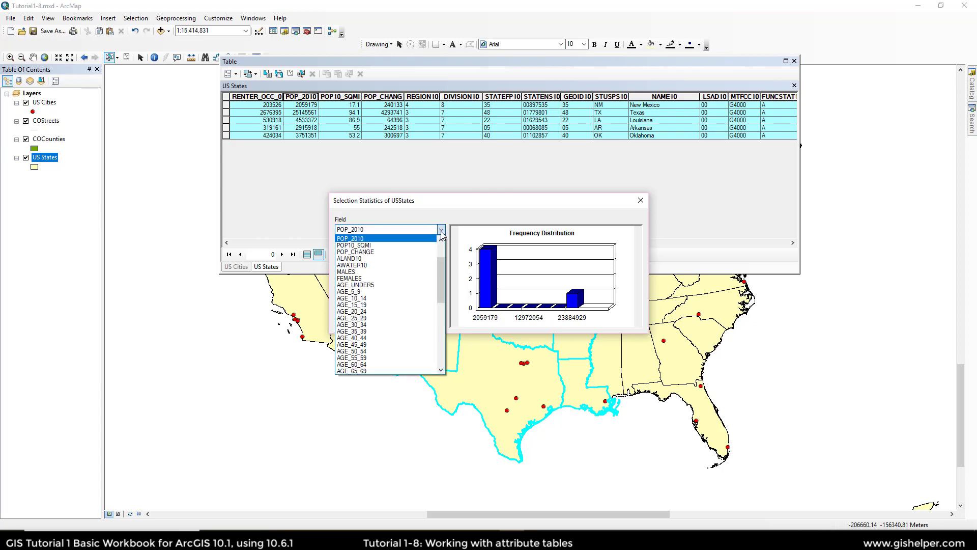
pyautogui.scroll(1, 416, 269)
pyautogui.scroll(1, 416, 269)
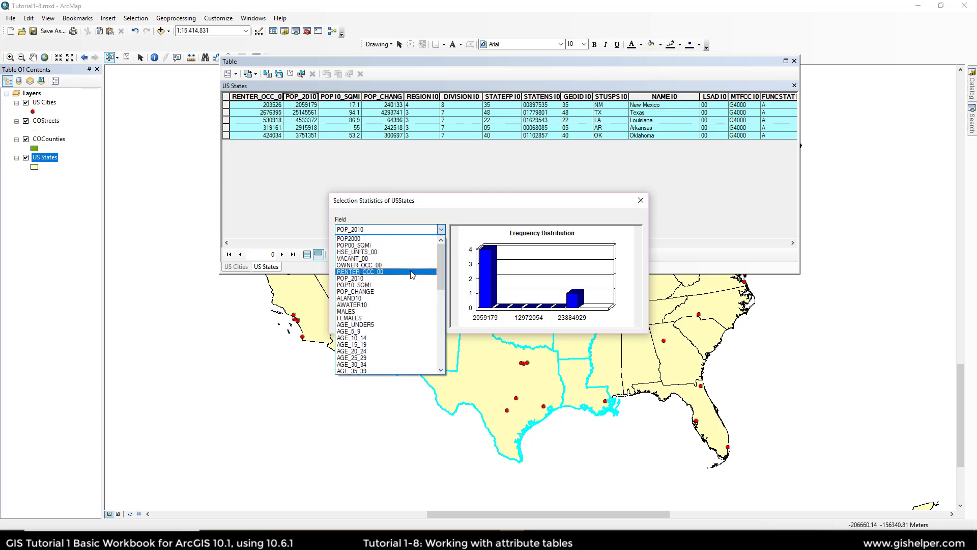
pyautogui.click(406, 238)
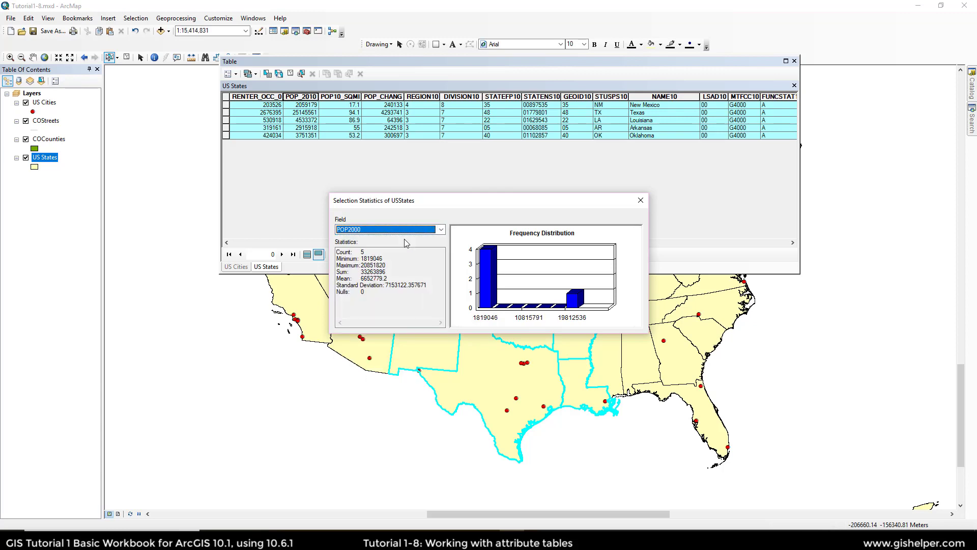
pyautogui.doubleClick(362, 279)
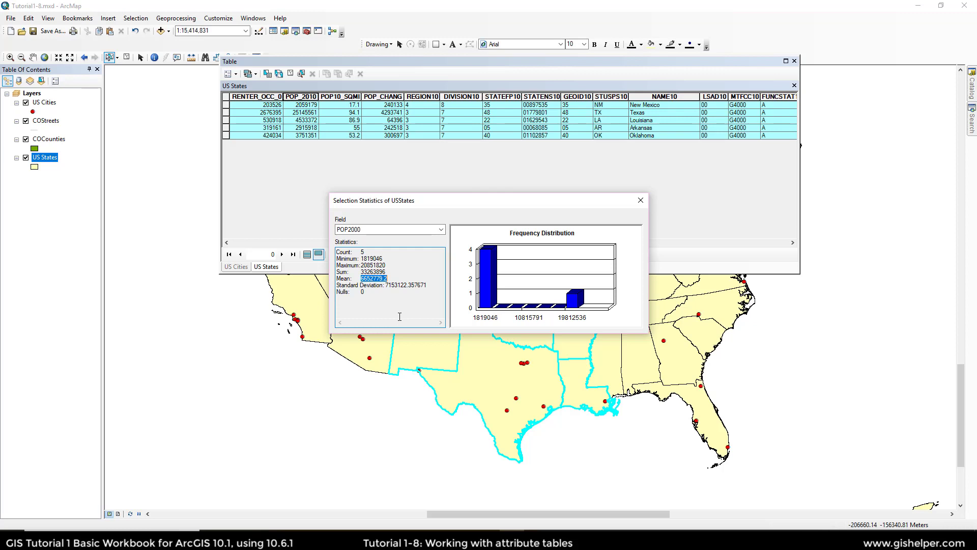
pyautogui.click(640, 200)
# Step: Check which field operations are offered for the HSE_UNITS_00 column, without applying any
pyautogui.moveTo(509, 243); pyautogui.dragTo(455, 258)
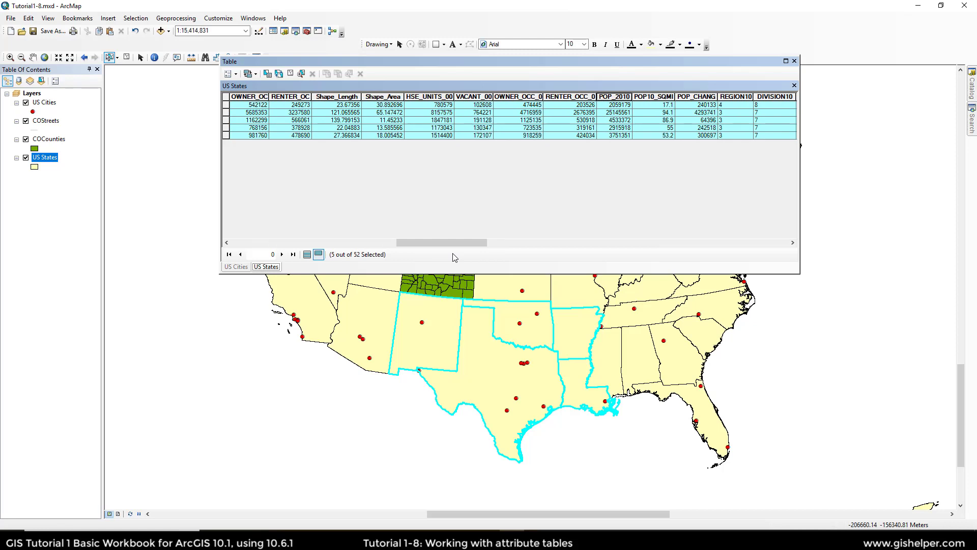
pyautogui.rightClick(425, 97)
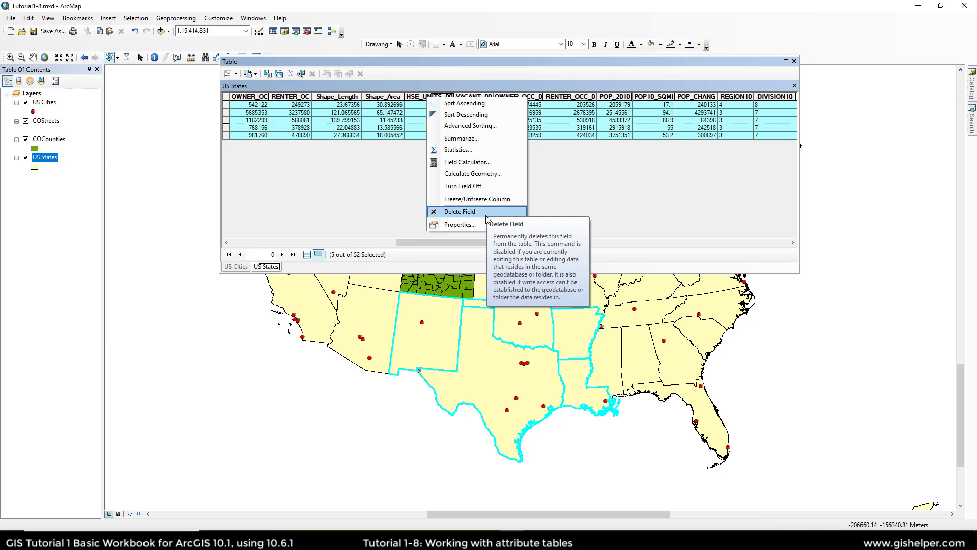
pyautogui.click(592, 196)
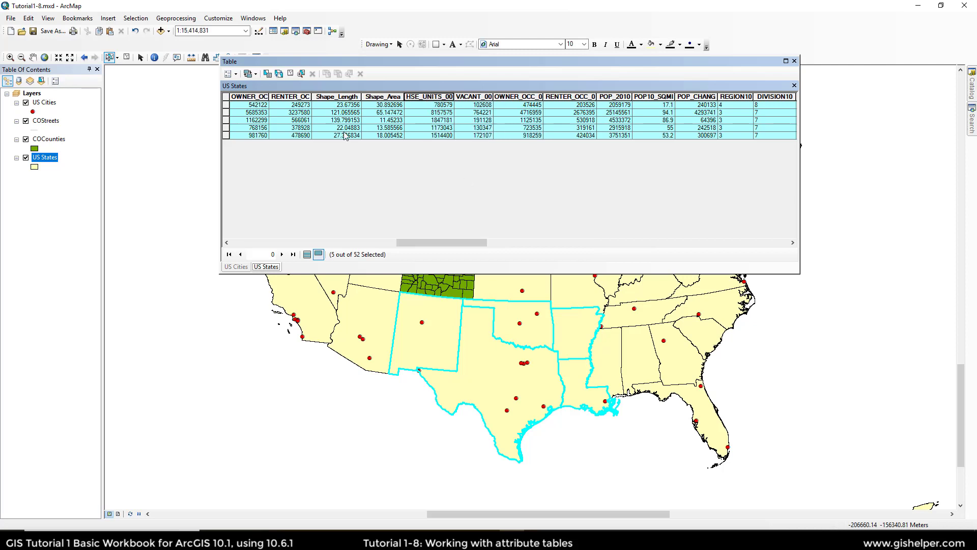
# Step: Close the table window and clear the selection of states on the map
pyautogui.click(794, 61)
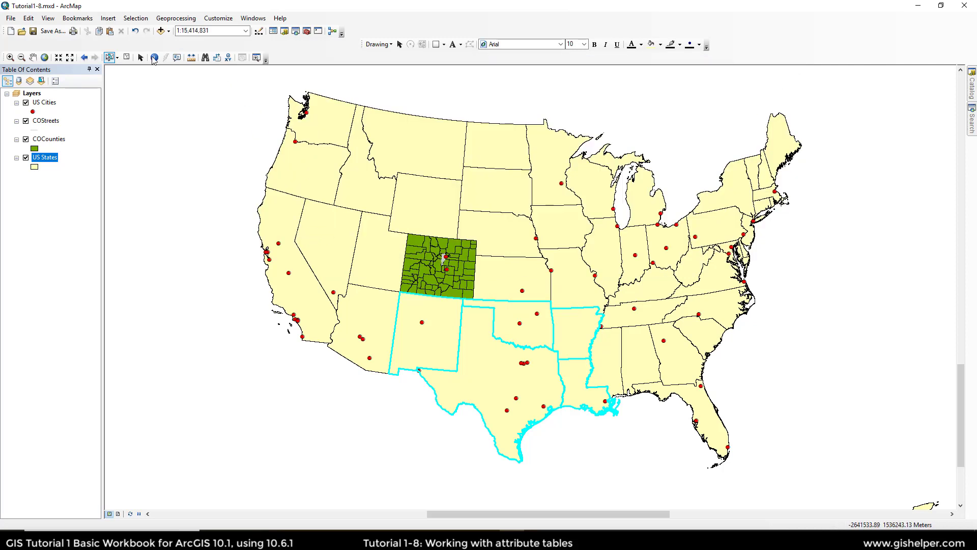
pyautogui.click(125, 58)
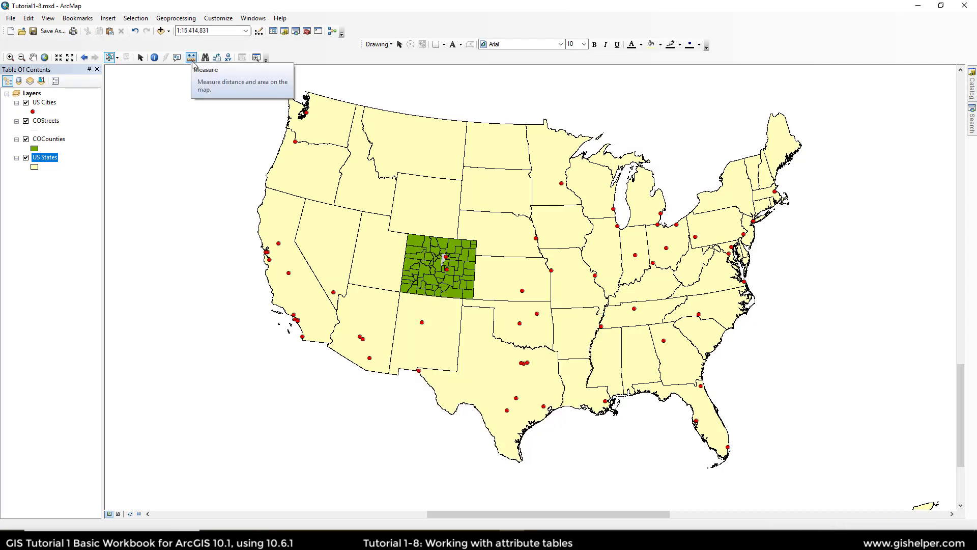
# Step: In the US States layer properties, turn off the visibility of all fields, and turn only STATE_NAME back on
pyautogui.doubleClick(47, 159)
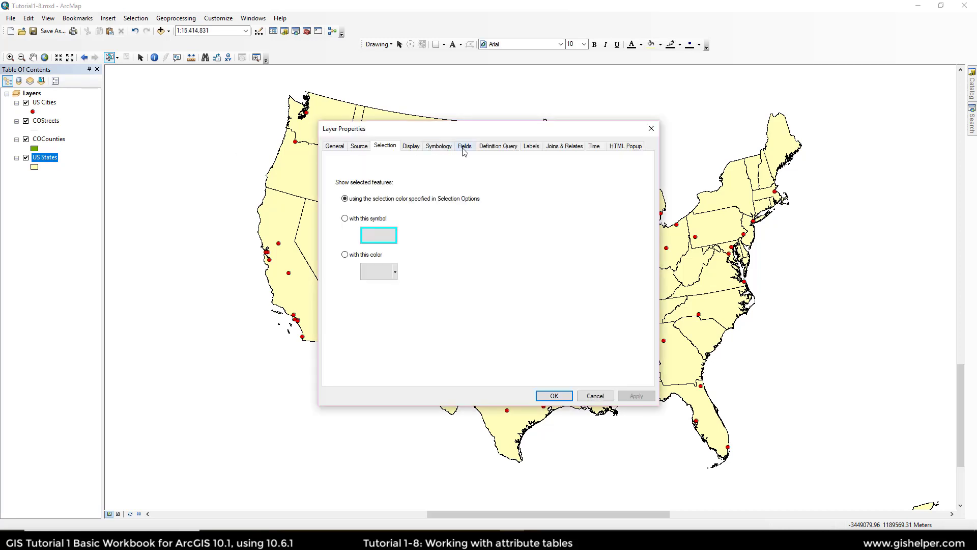
pyautogui.click(463, 149)
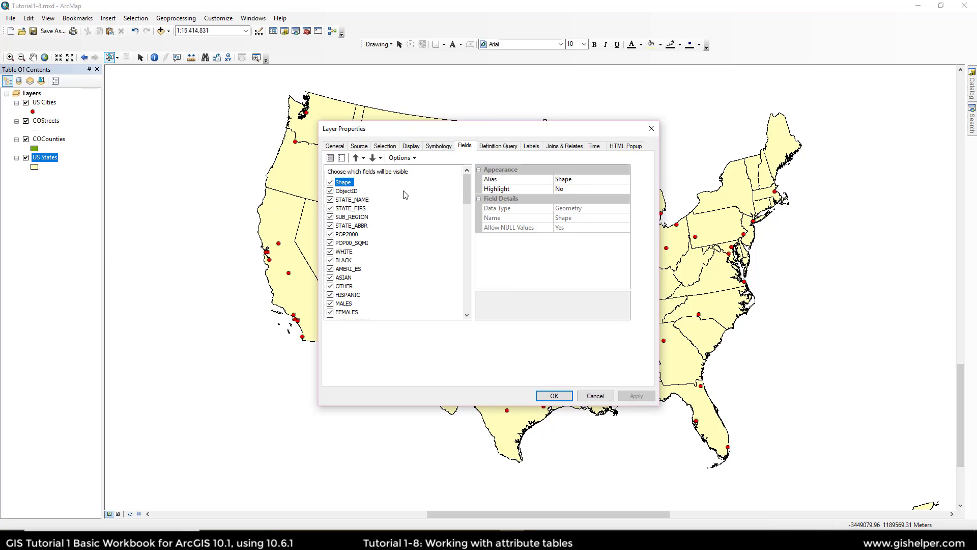
pyautogui.scroll(-12, 406, 233)
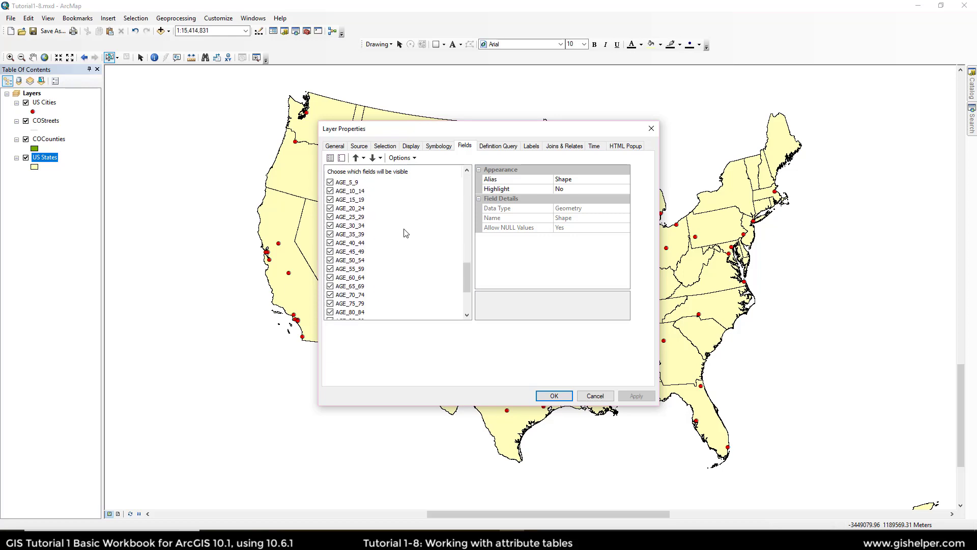
pyautogui.scroll(12, 407, 233)
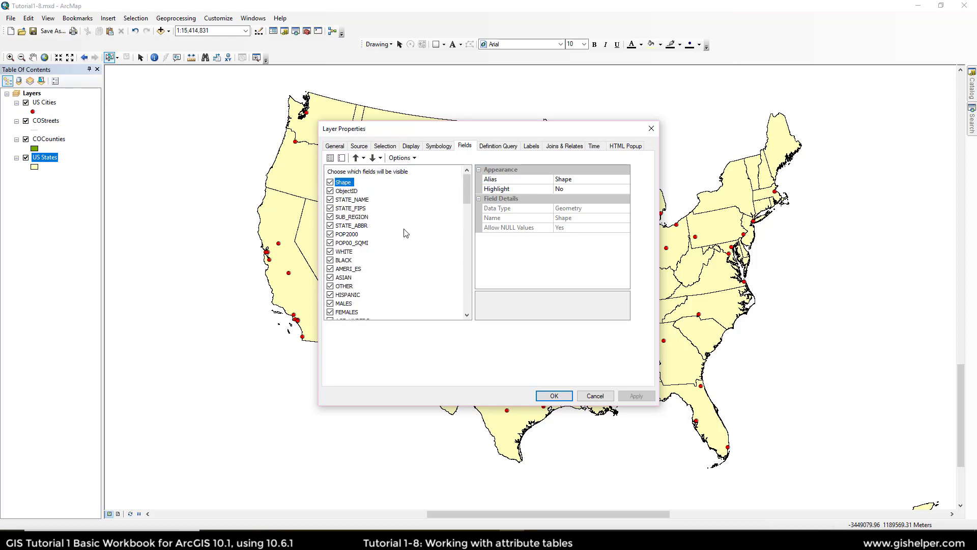
pyautogui.click(342, 158)
pyautogui.click(331, 200)
# Step: Make the WHITE, BLACK, AMERI_ES, ASIAN, OTHER and HISPANIC fields visible as well, and accept the layer properties
pyautogui.scroll(-1, 358, 232)
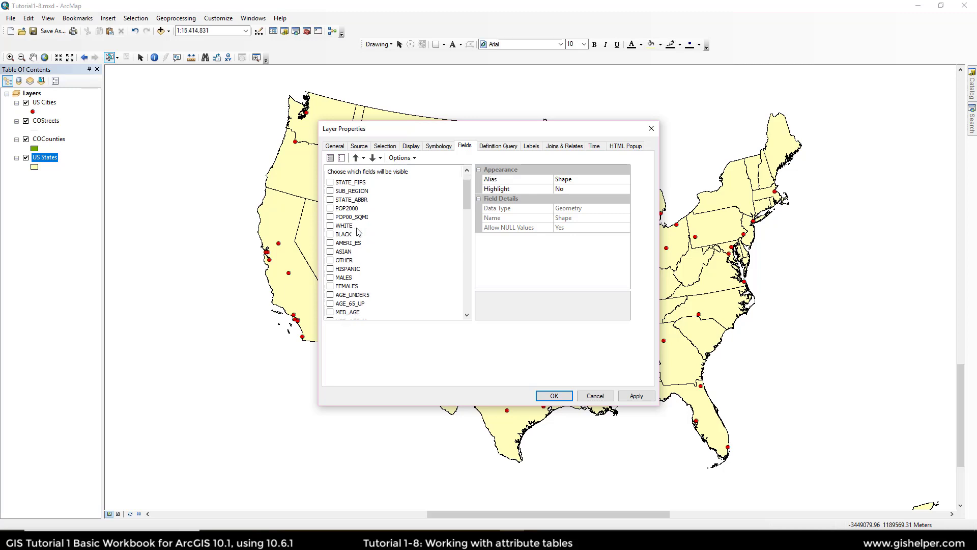
pyautogui.click(331, 225)
pyautogui.click(331, 234)
pyautogui.click(331, 243)
pyautogui.click(330, 251)
pyautogui.click(331, 260)
pyautogui.click(549, 394)
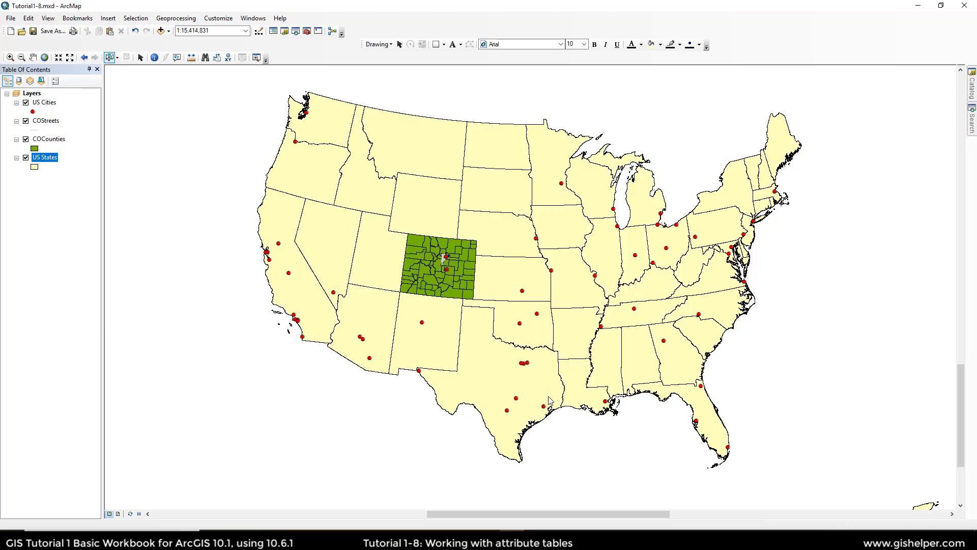
# Step: Open the US States attribute table with all records shown, and resize its window to fit the visible columns and show more rows
pyautogui.rightClick(47, 159)
pyautogui.click(63, 192)
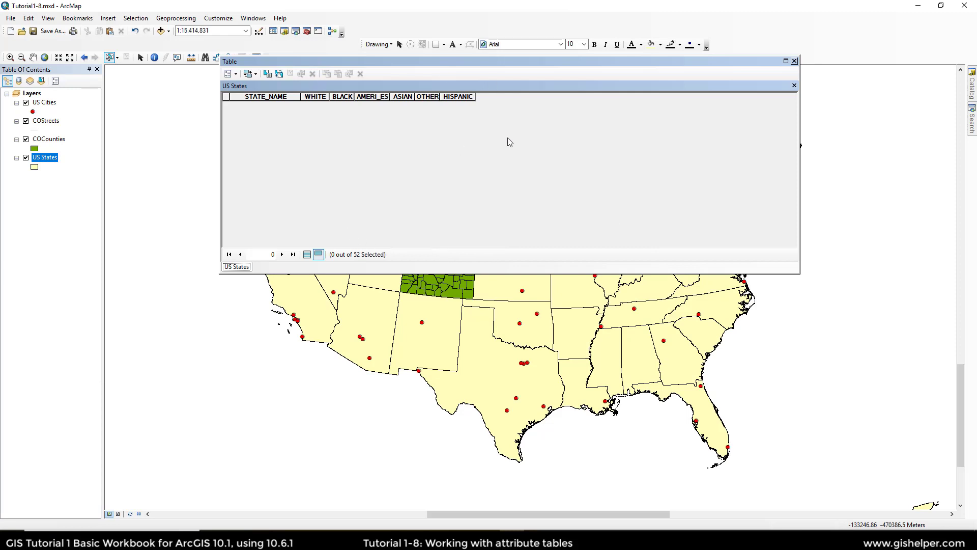
pyautogui.click(307, 254)
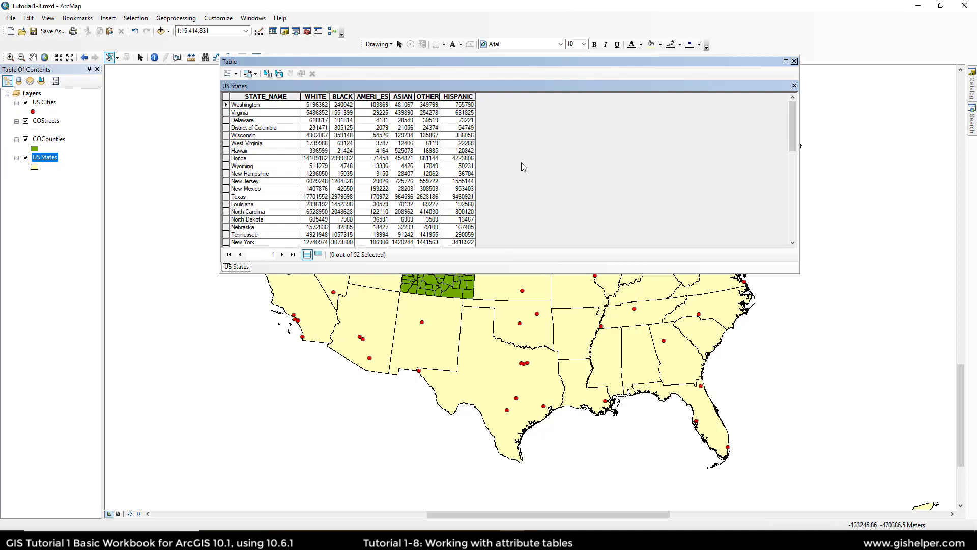
pyautogui.moveTo(797, 191); pyautogui.dragTo(500, 219)
pyautogui.moveTo(387, 273); pyautogui.dragTo(388, 483)
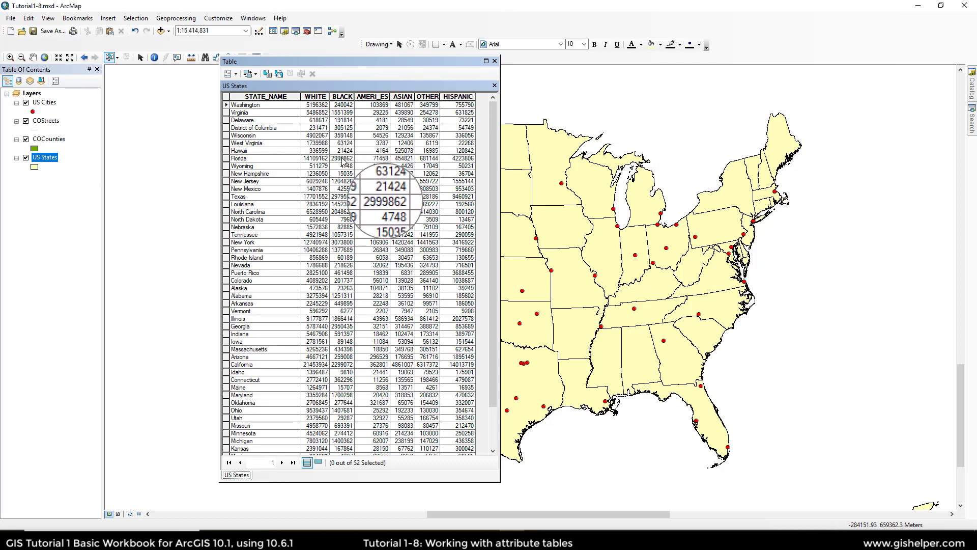
# Step: Format the numbers of the WHITE field in the US States table to show thousands separators
pyautogui.rightClick(311, 97)
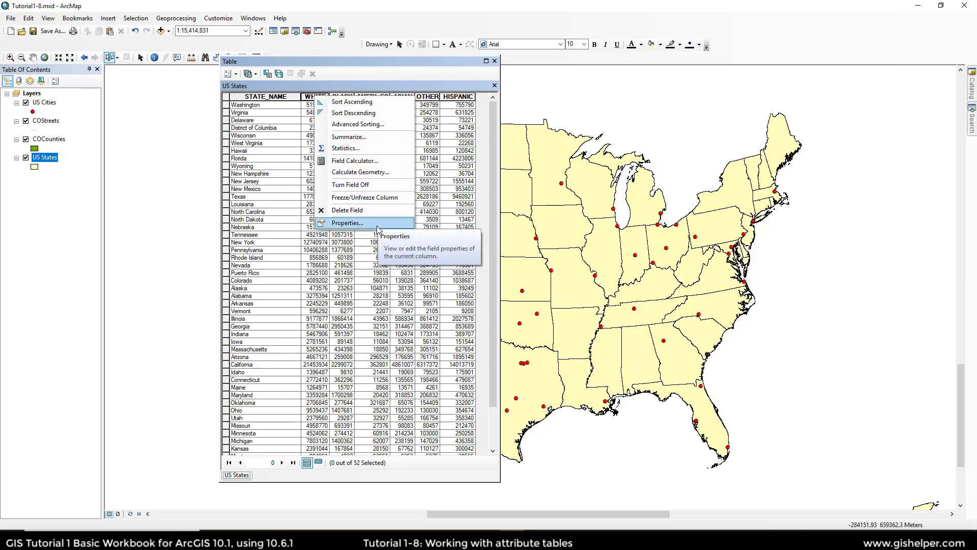
pyautogui.click(343, 223)
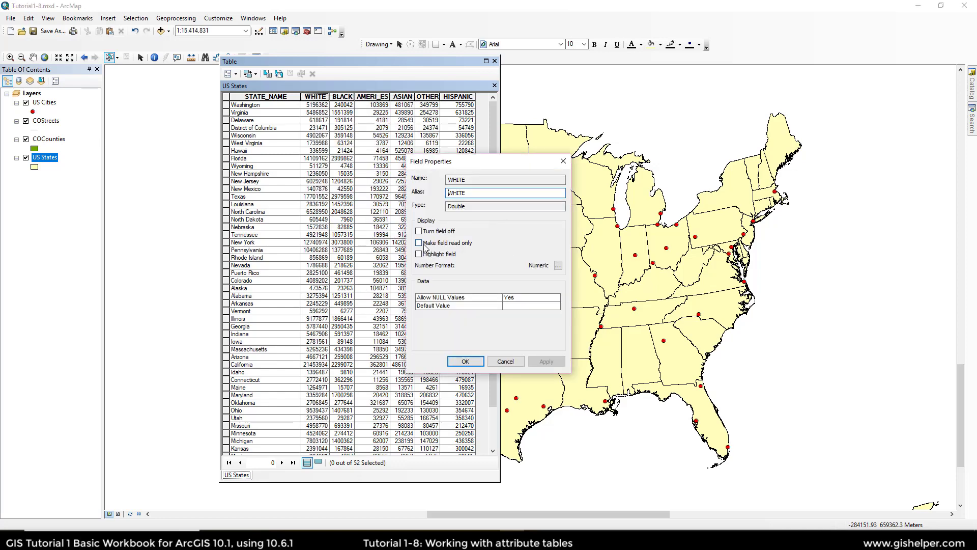
pyautogui.click(558, 267)
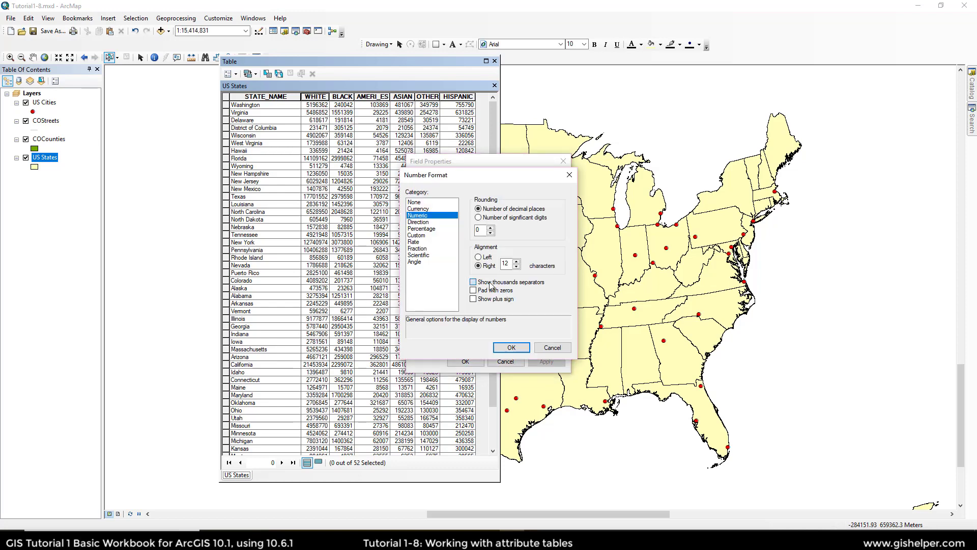
pyautogui.click(510, 346)
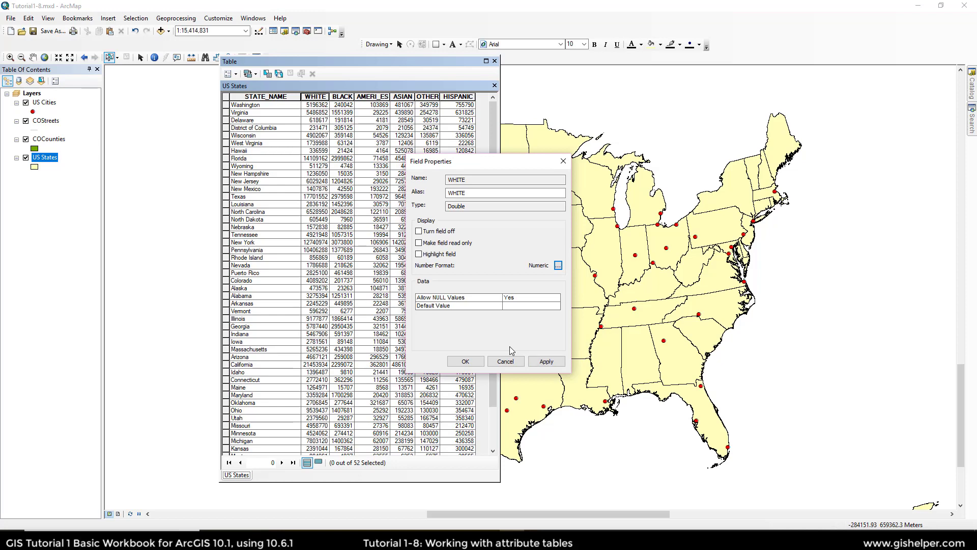
pyautogui.click(466, 362)
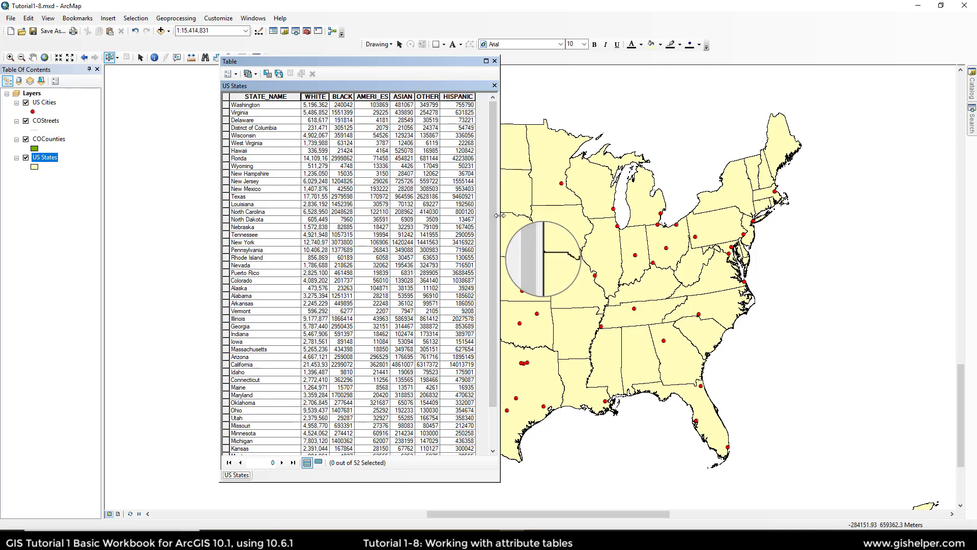
# Step: Widen the table window and set the table font size to 12 in the US States table's appearance settings
pyautogui.moveTo(500, 214); pyautogui.dragTo(711, 220)
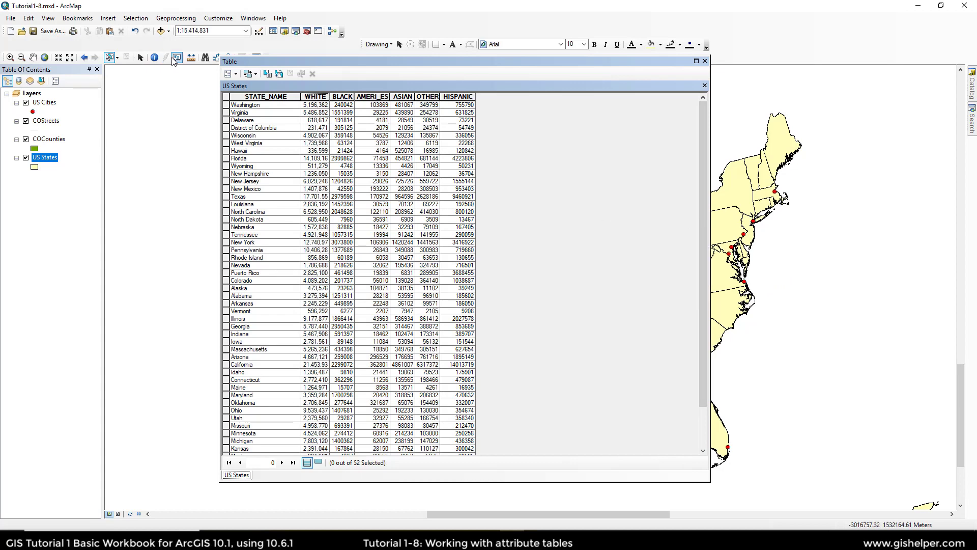
pyautogui.click(236, 76)
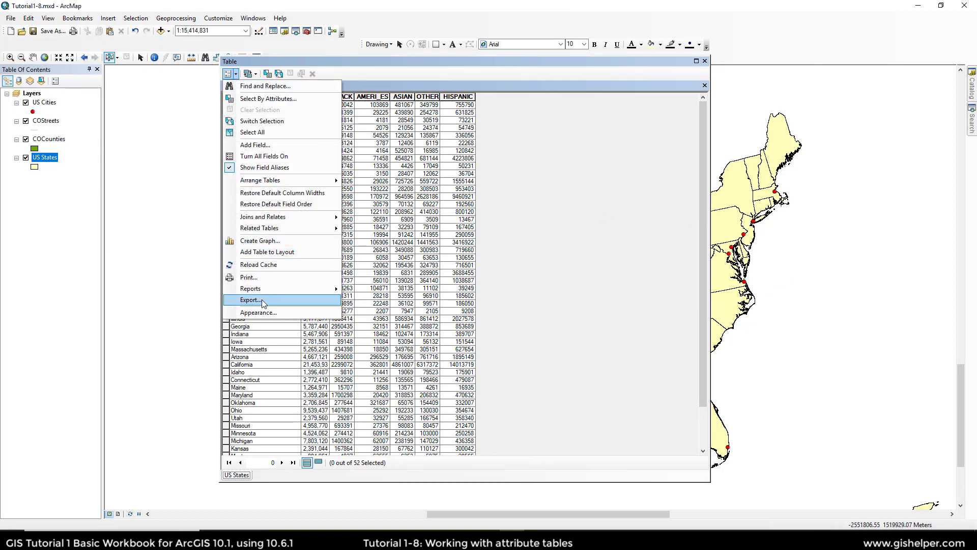
pyautogui.click(277, 312)
pyautogui.click(536, 217)
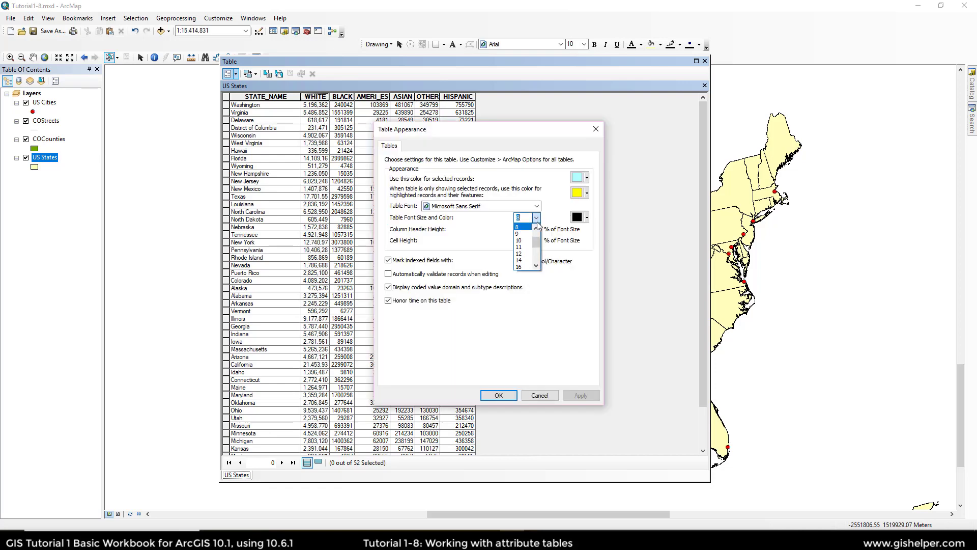
pyautogui.click(522, 254)
pyautogui.click(497, 397)
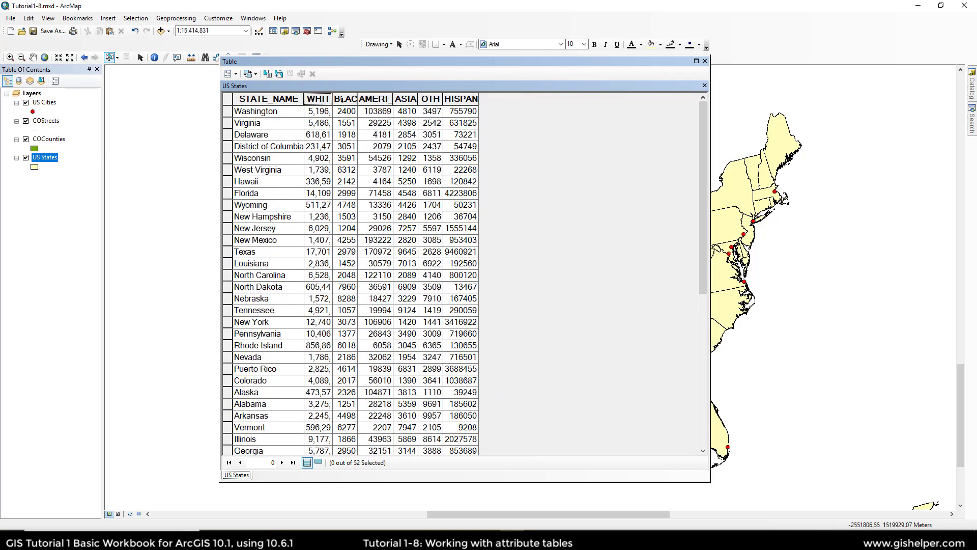
# Step: Widen the columns from WHITE through HISPANIC, enlarging the table window further, so their full headings and values fit
pyautogui.moveTo(333, 97); pyautogui.dragTo(436, 98)
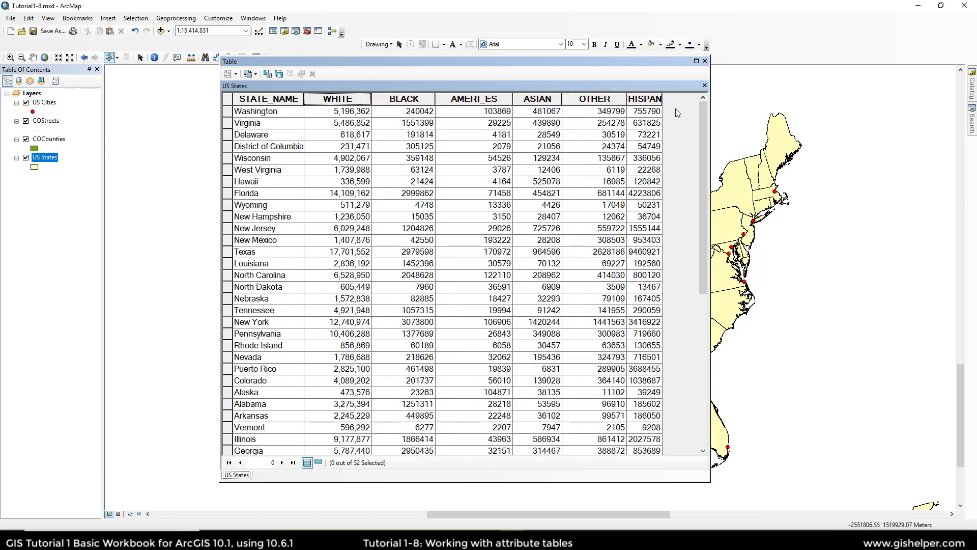
pyautogui.moveTo(664, 105); pyautogui.dragTo(695, 107)
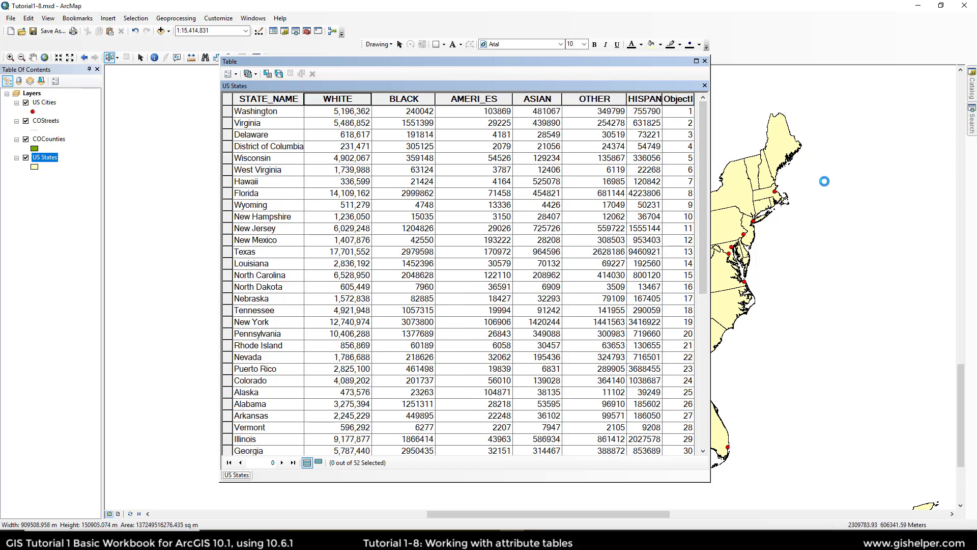
pyautogui.moveTo(822, 181)
pyautogui.mouseDown()
pyautogui.moveTo(715, 190)
pyautogui.moveTo(825, 189)
pyautogui.mouseUp()
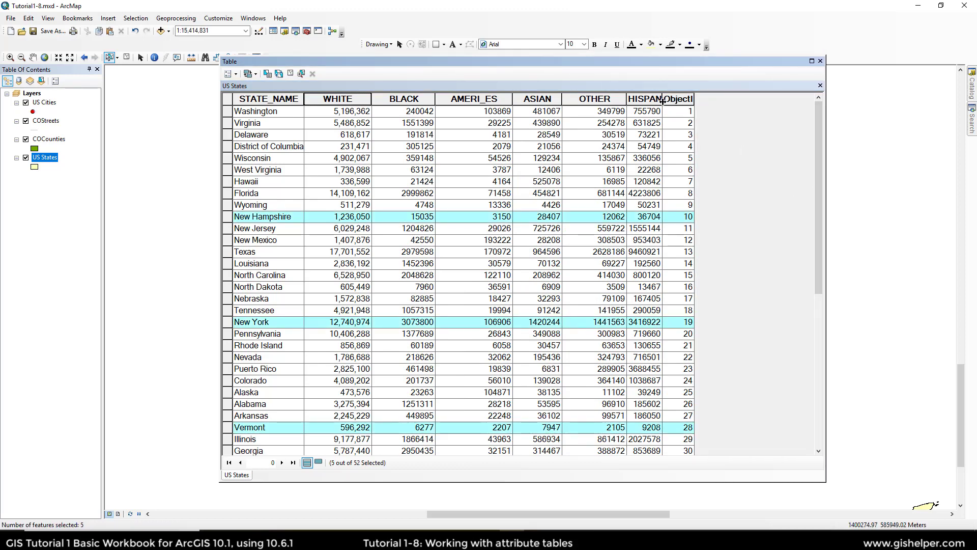
pyautogui.moveTo(662, 100); pyautogui.dragTo(699, 100)
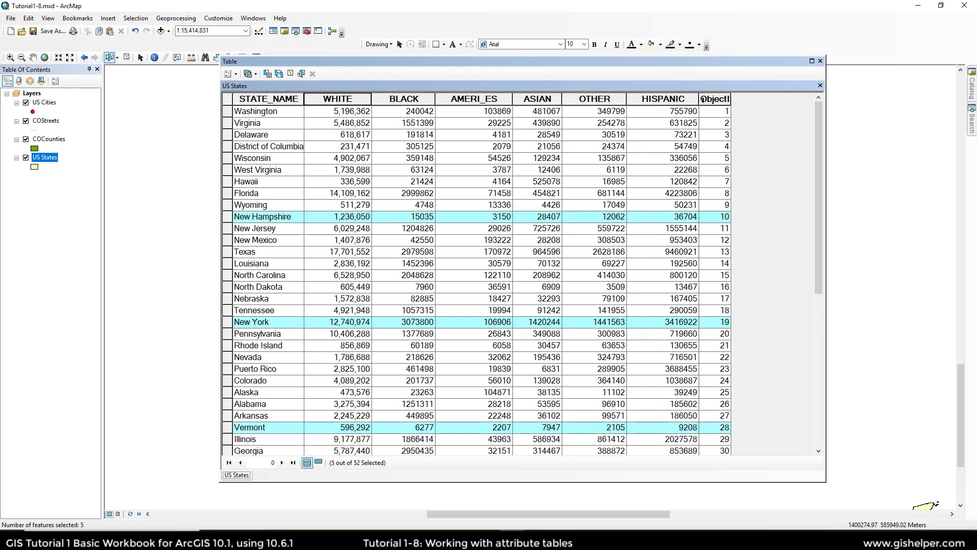
# Step: Turn off the ObjectID field in the US States table and clear the selection of states
pyautogui.rightClick(707, 100)
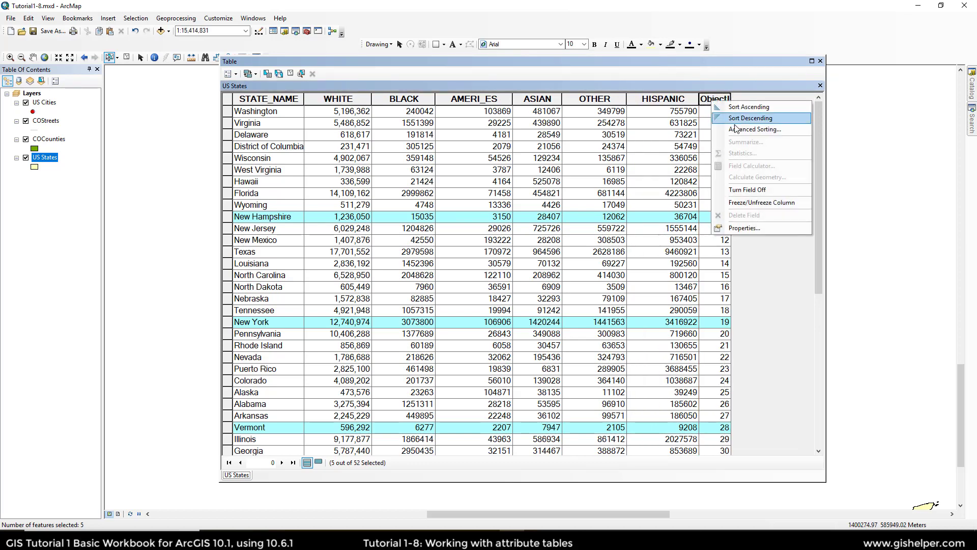
pyautogui.click(754, 191)
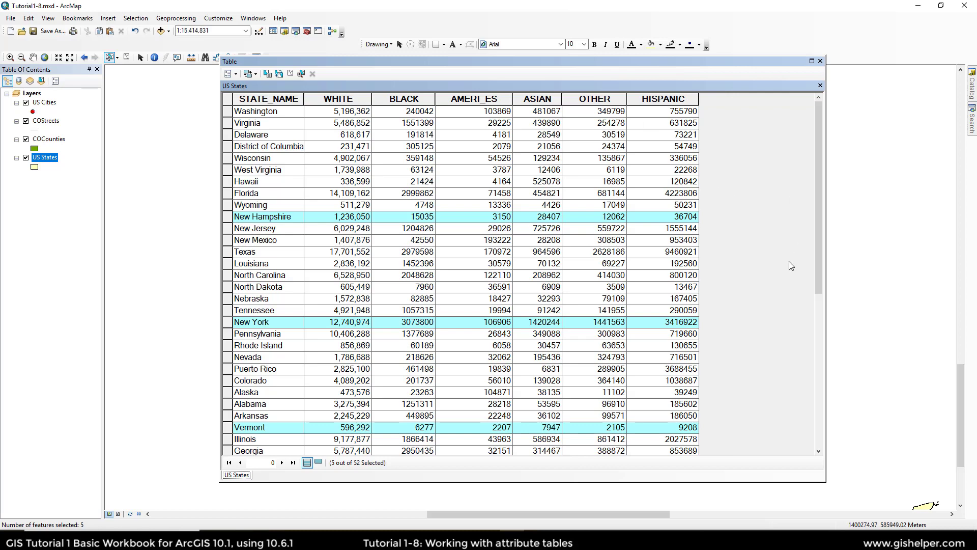
pyautogui.click(127, 57)
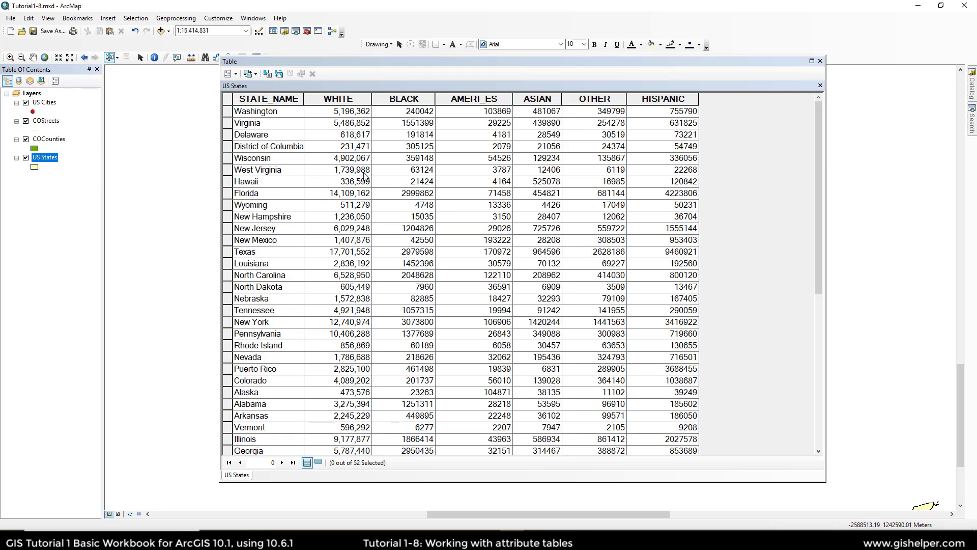
# Step: Make the Shape_Area field visible in the US States layer properties, and widen its column in the table to fit
pyautogui.rightClick(54, 161)
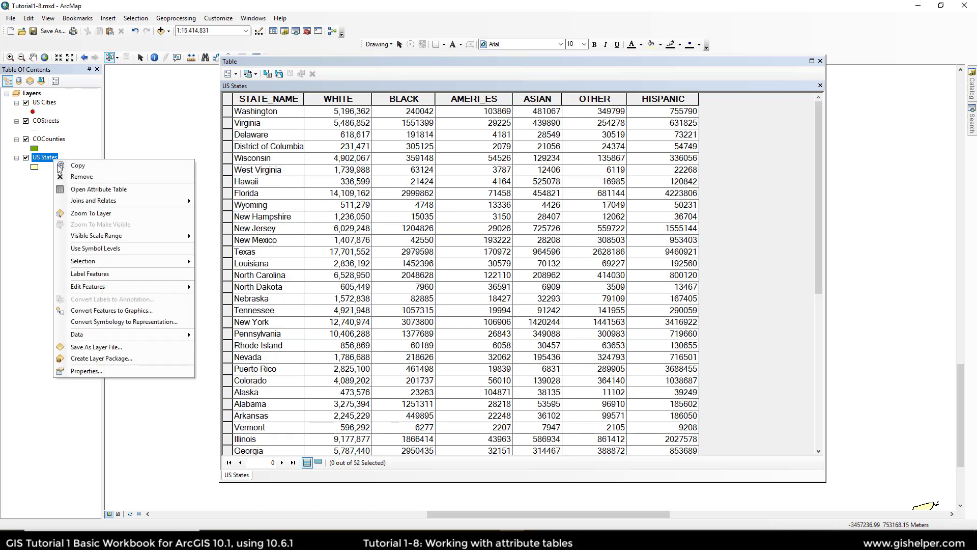
pyautogui.click(95, 373)
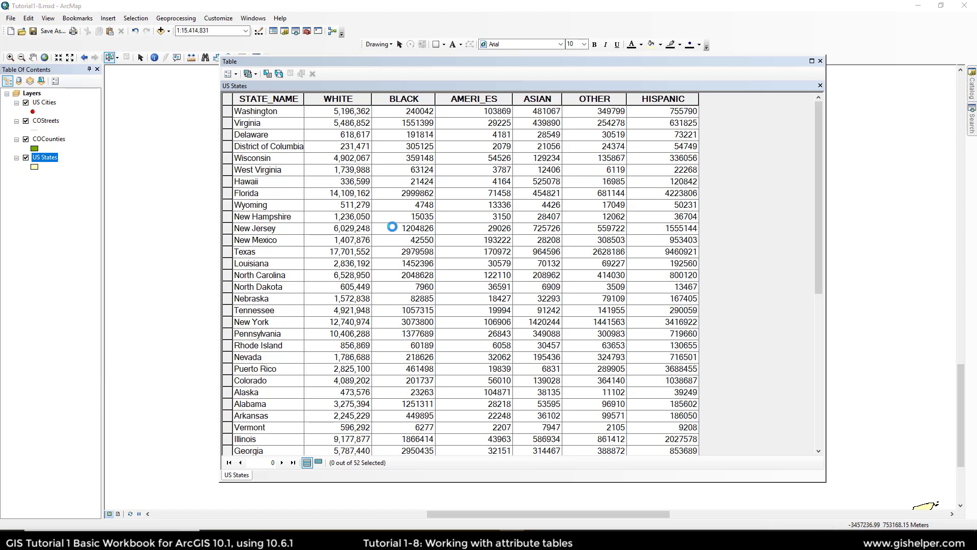
pyautogui.scroll(-5, 371, 254)
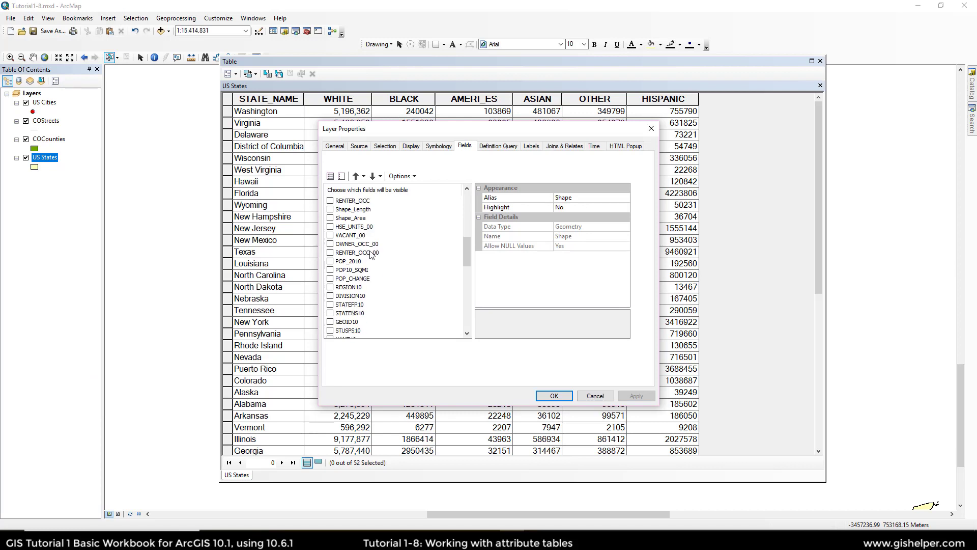
pyautogui.scroll(-8, 371, 254)
pyautogui.scroll(12, 362, 285)
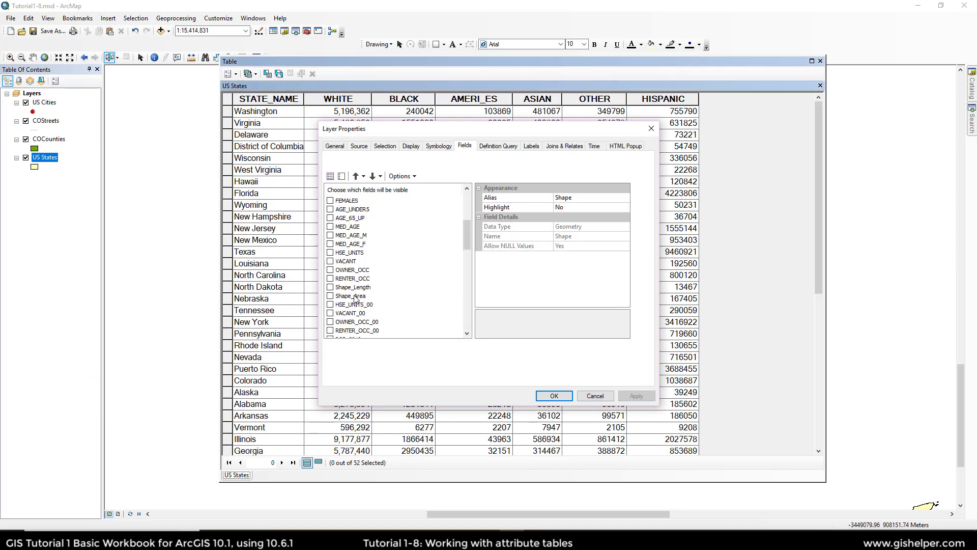
pyautogui.click(355, 297)
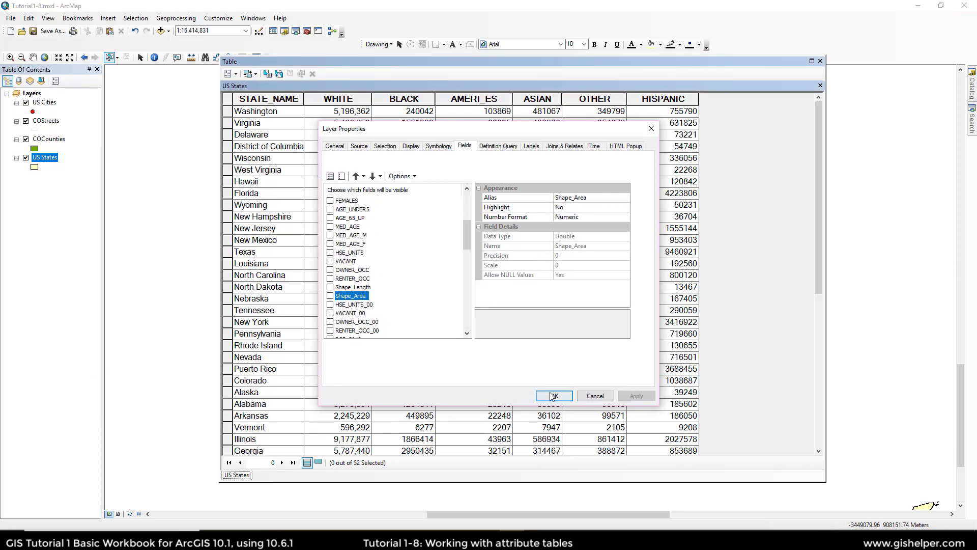
pyautogui.click(329, 296)
pyautogui.click(554, 396)
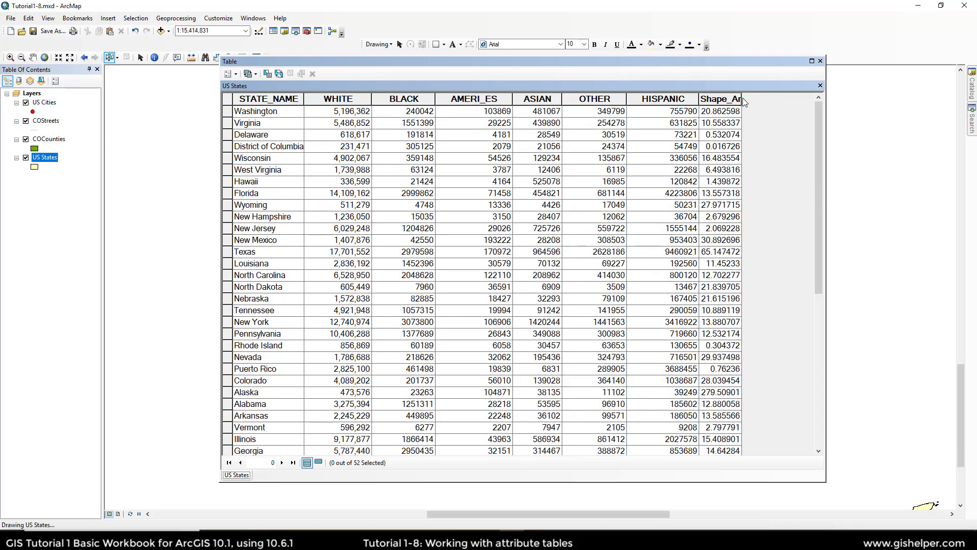
pyautogui.moveTo(741, 99); pyautogui.dragTo(781, 100)
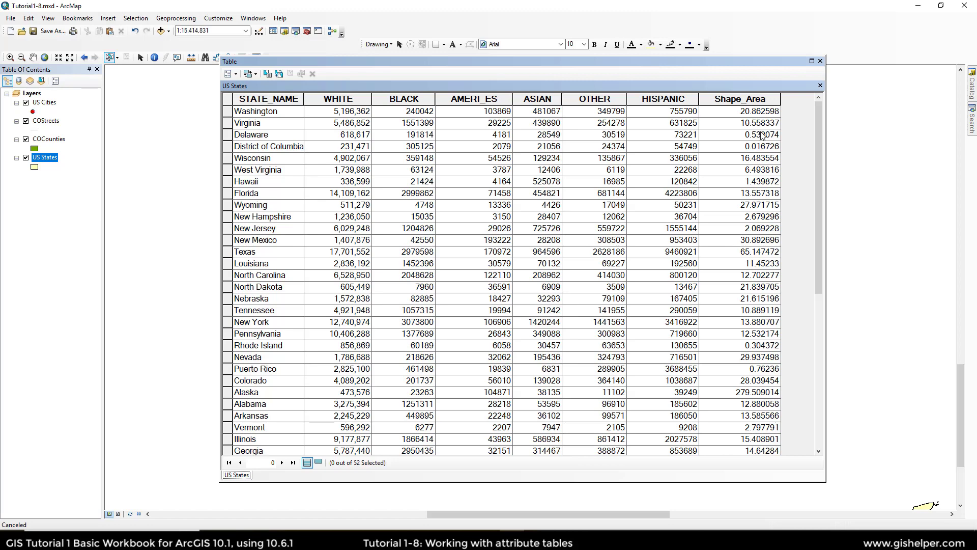
# Step: Format the numbers of the Shape_Area field to one decimal place
pyautogui.rightClick(754, 97)
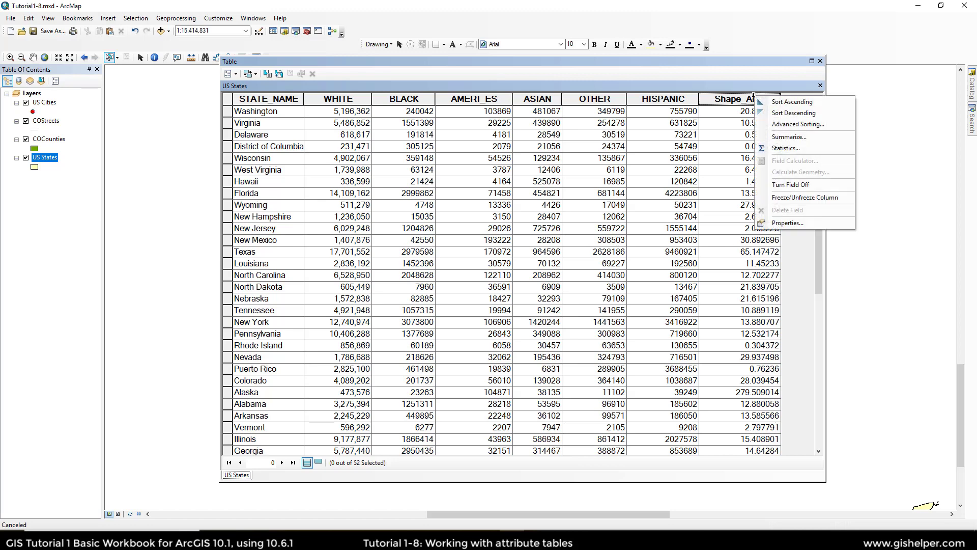
pyautogui.click(789, 222)
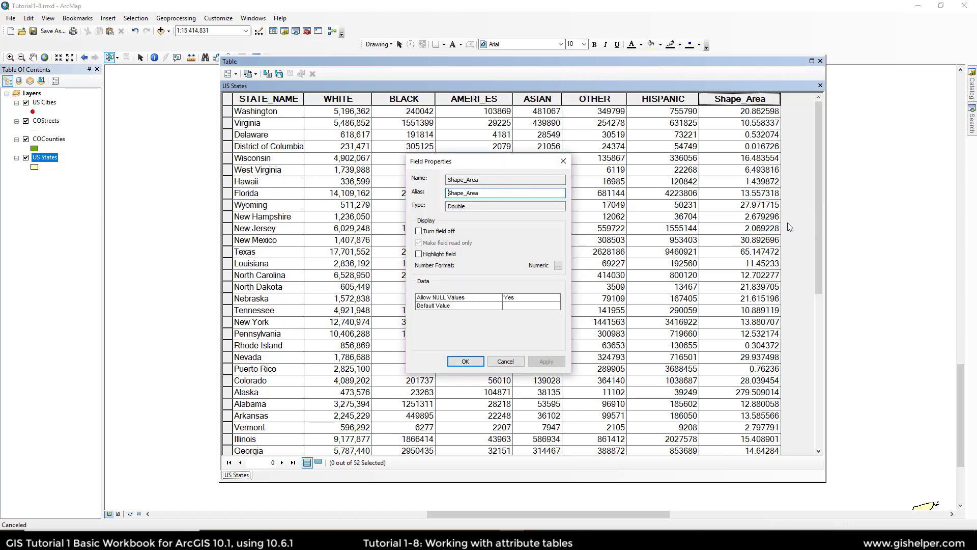
pyautogui.click(558, 265)
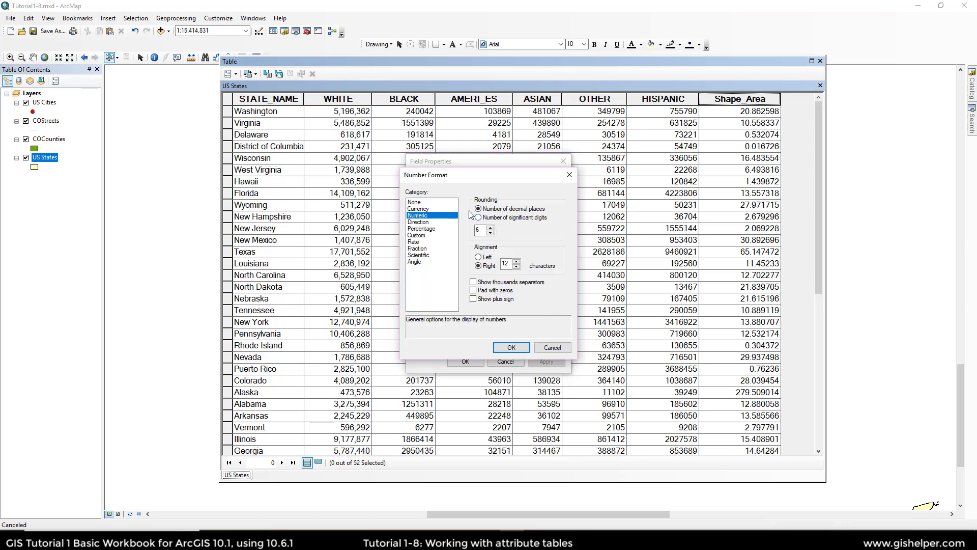
pyautogui.click(491, 233)
pyautogui.click(511, 347)
pyautogui.click(465, 362)
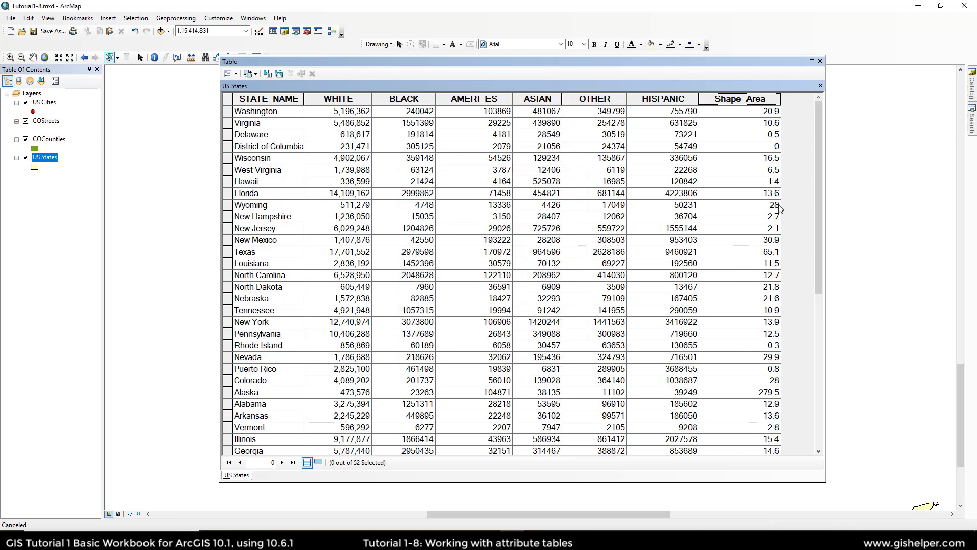
pyautogui.scroll(-8, 778, 209)
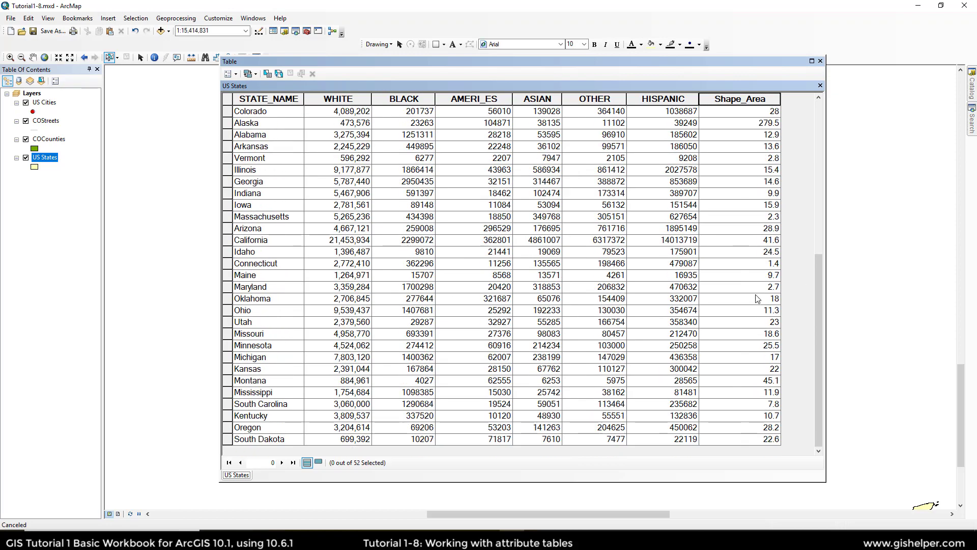
pyautogui.scroll(8, 758, 299)
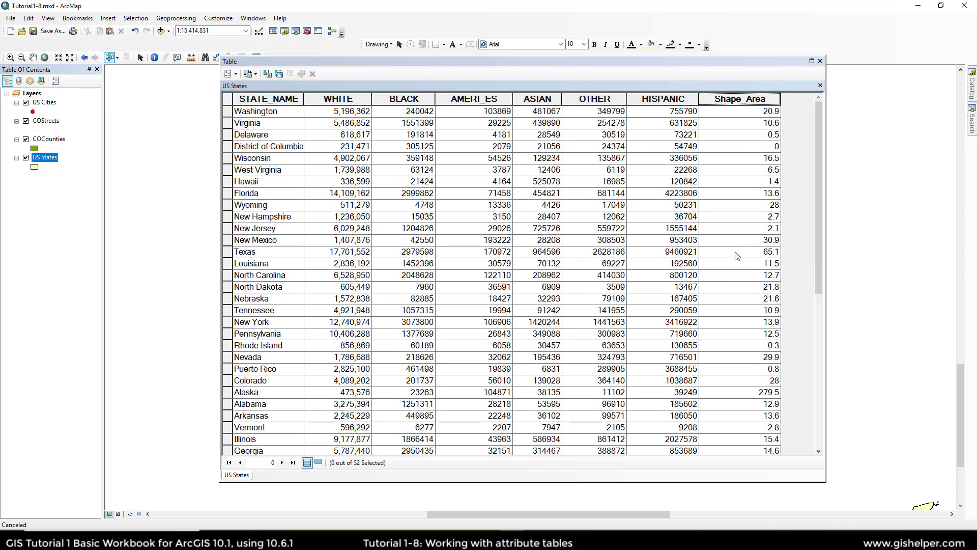
pyautogui.scroll(-8, 737, 255)
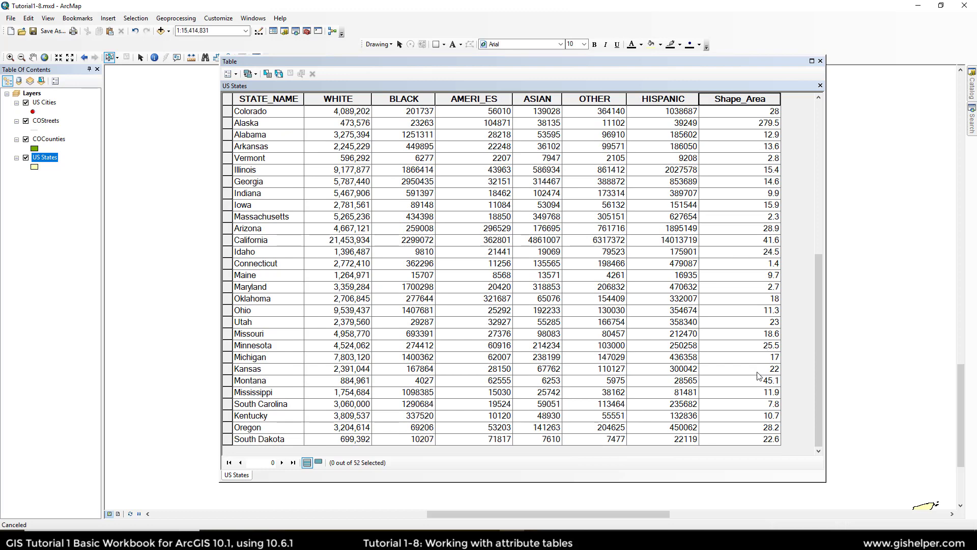
pyautogui.scroll(8, 759, 376)
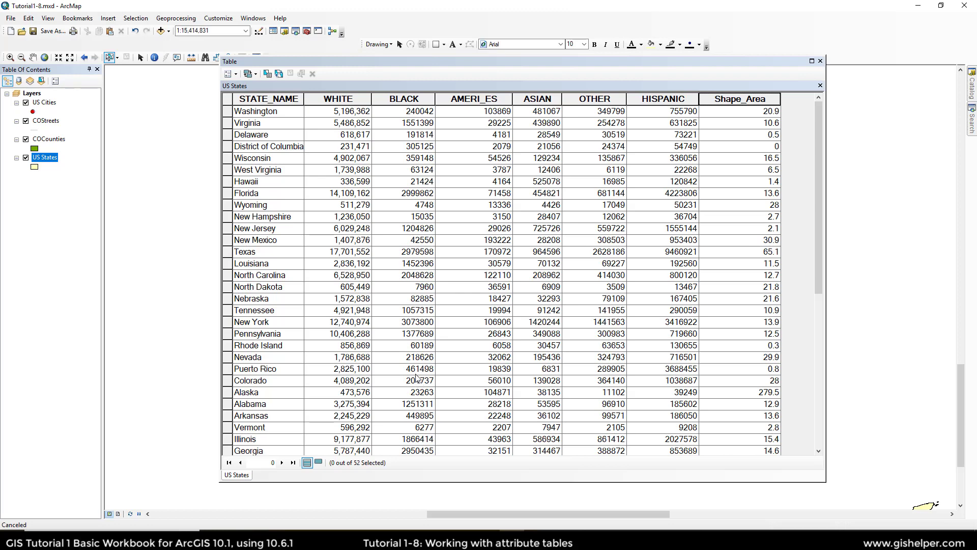
# Step: Open the attribute table of the US Cities layer and set its table font size to 12
pyautogui.rightClick(57, 105)
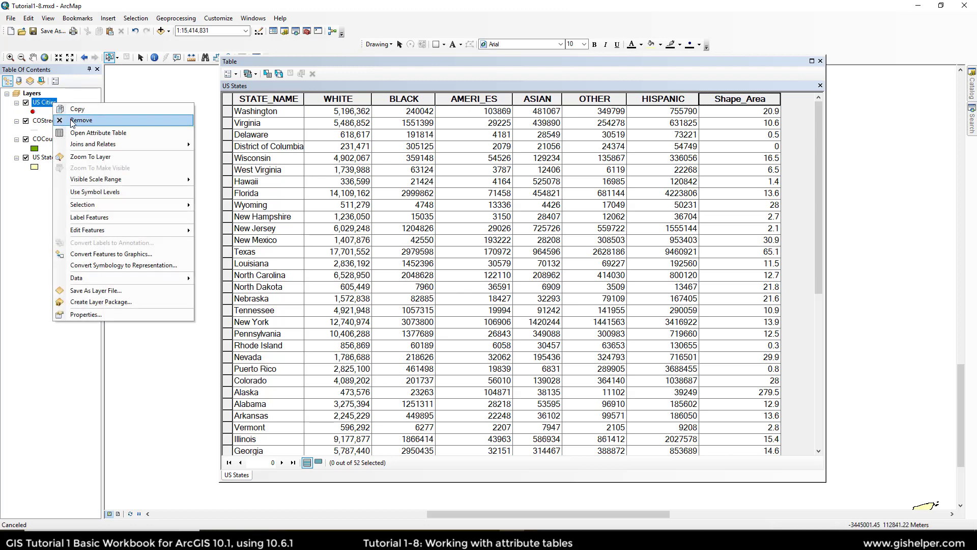
pyautogui.click(83, 135)
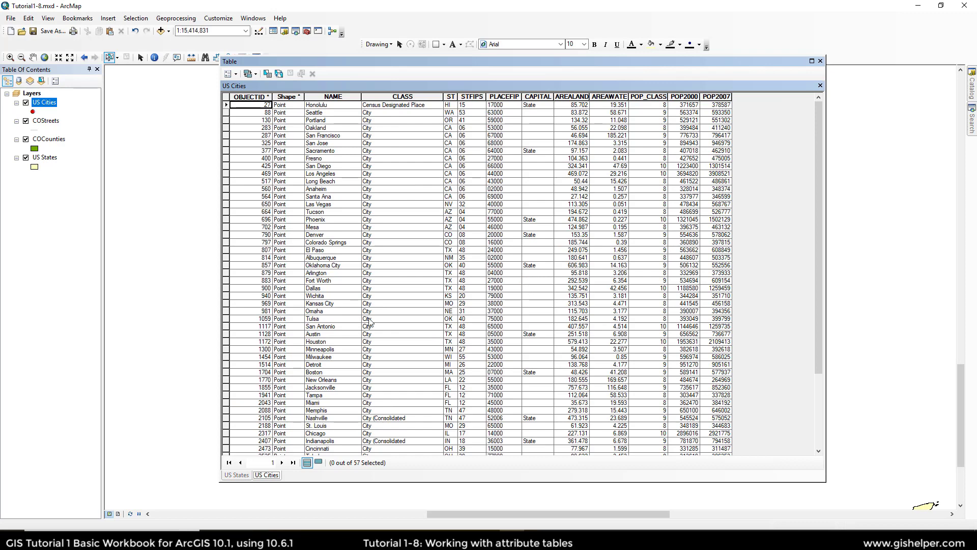
pyautogui.click(238, 74)
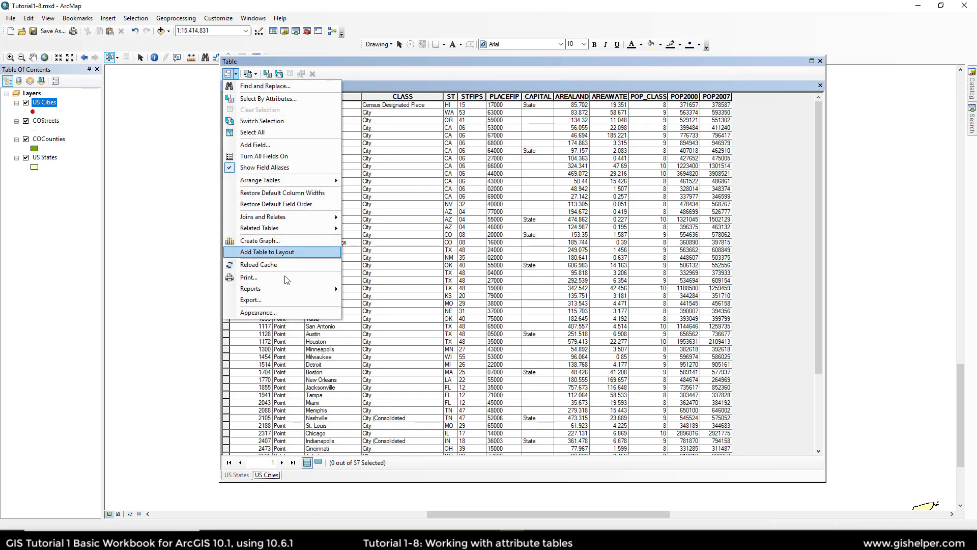
pyautogui.click(279, 308)
pyautogui.click(536, 217)
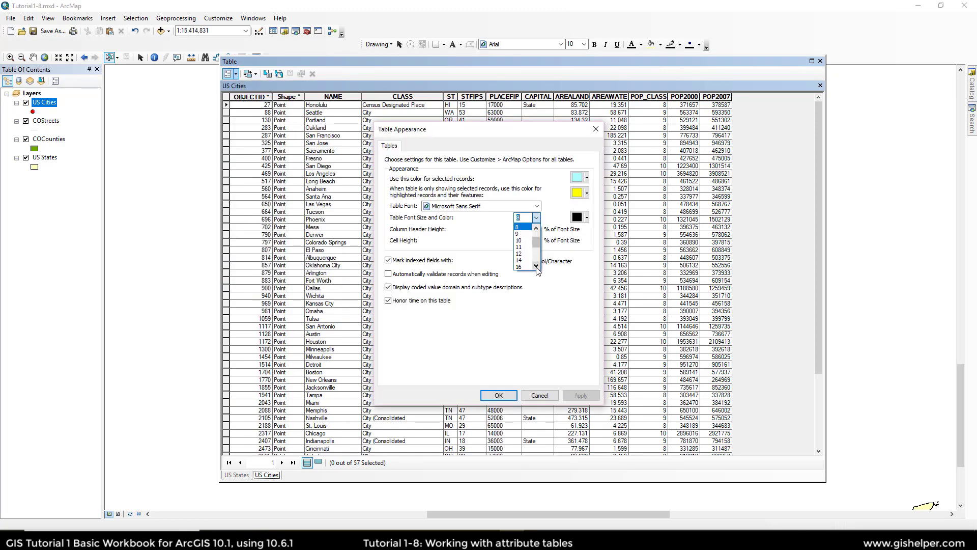
pyautogui.click(529, 254)
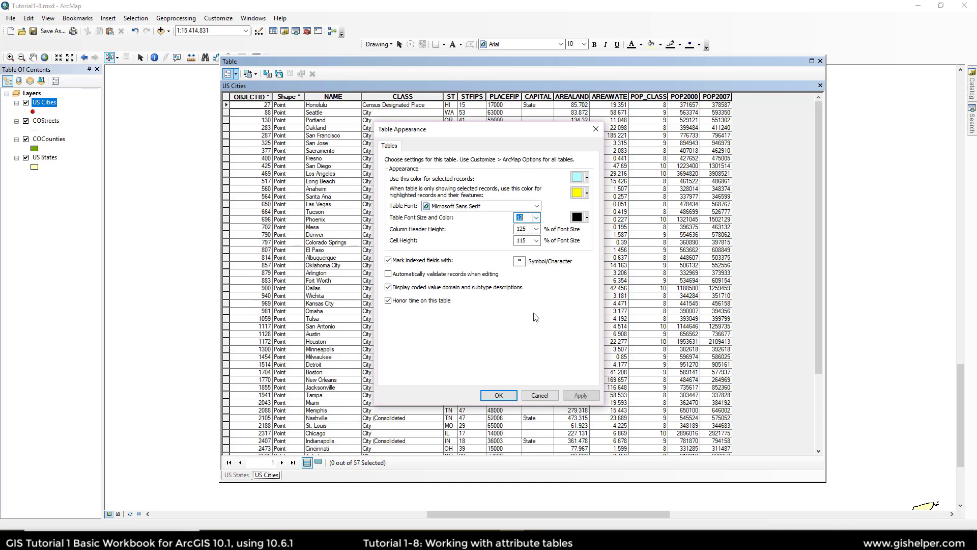
pyautogui.click(498, 395)
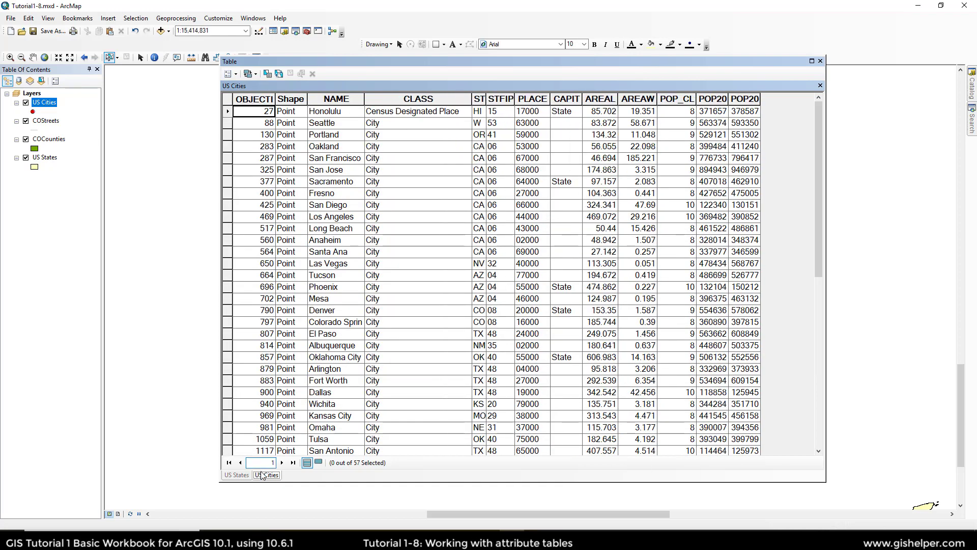
# Step: Arrange the US Cities table in a new horizontal tab group beneath the US States table and browse the state records
pyautogui.click(239, 475)
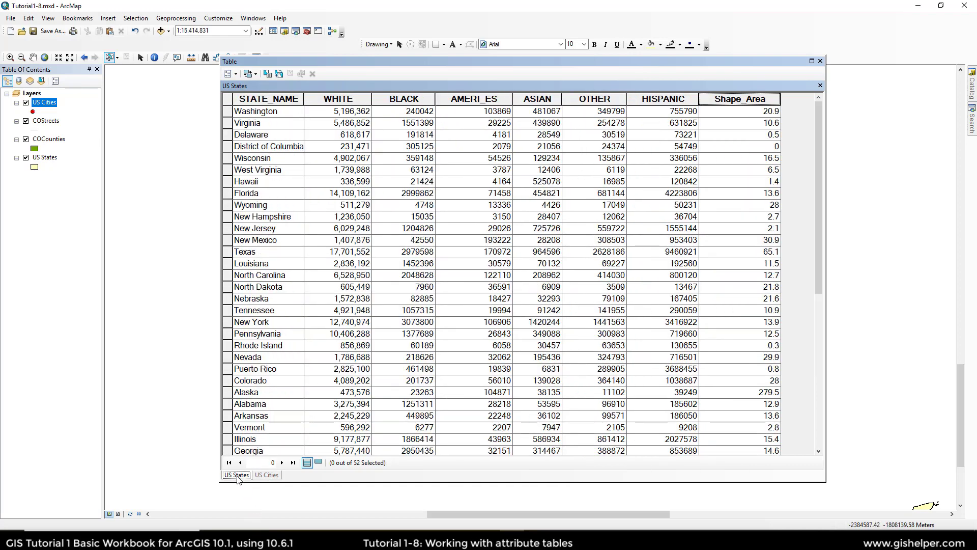
pyautogui.click(266, 475)
pyautogui.click(243, 475)
pyautogui.click(266, 474)
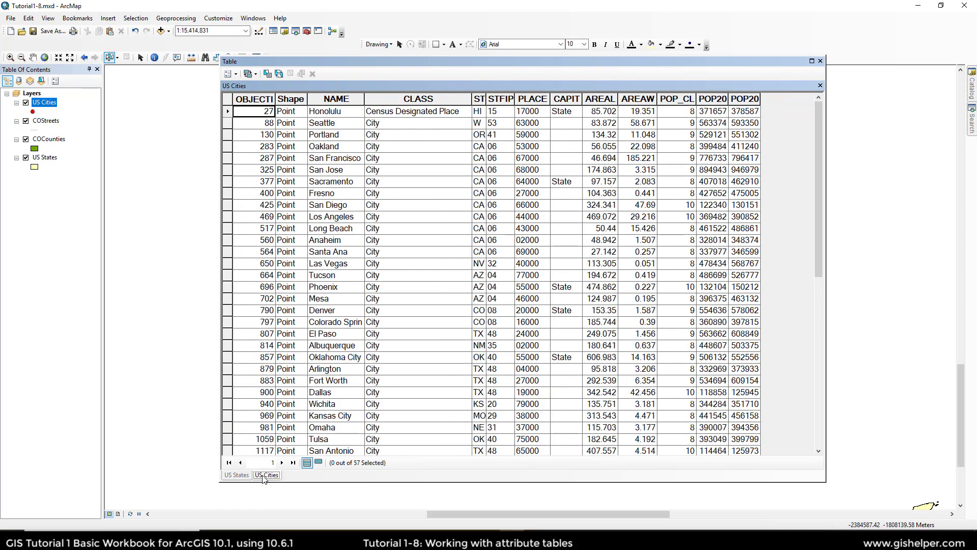
pyautogui.click(236, 74)
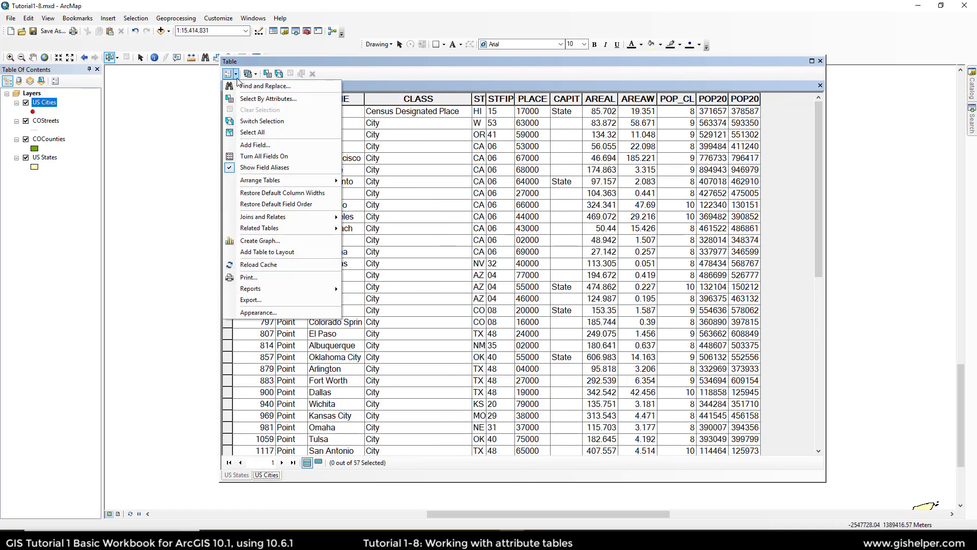
pyautogui.moveTo(297, 182)
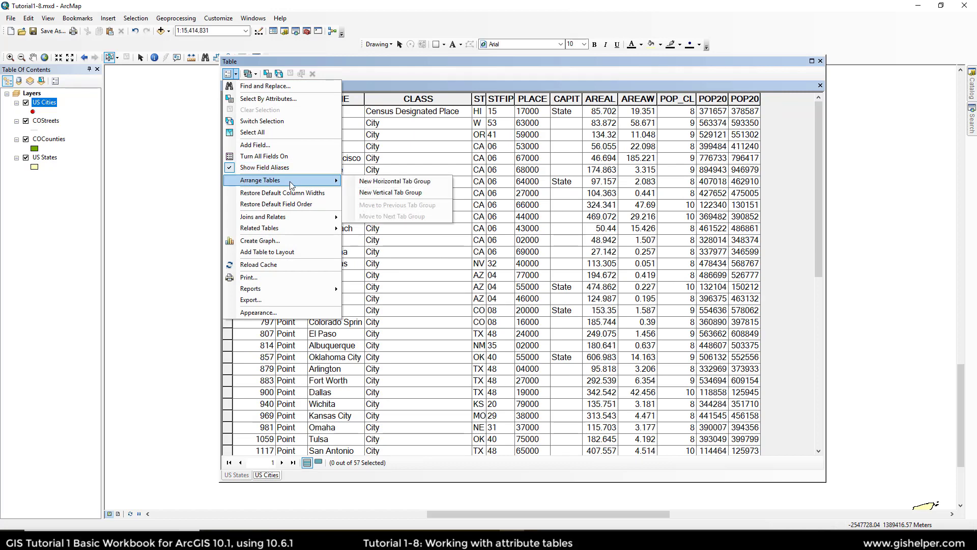
pyautogui.click(395, 181)
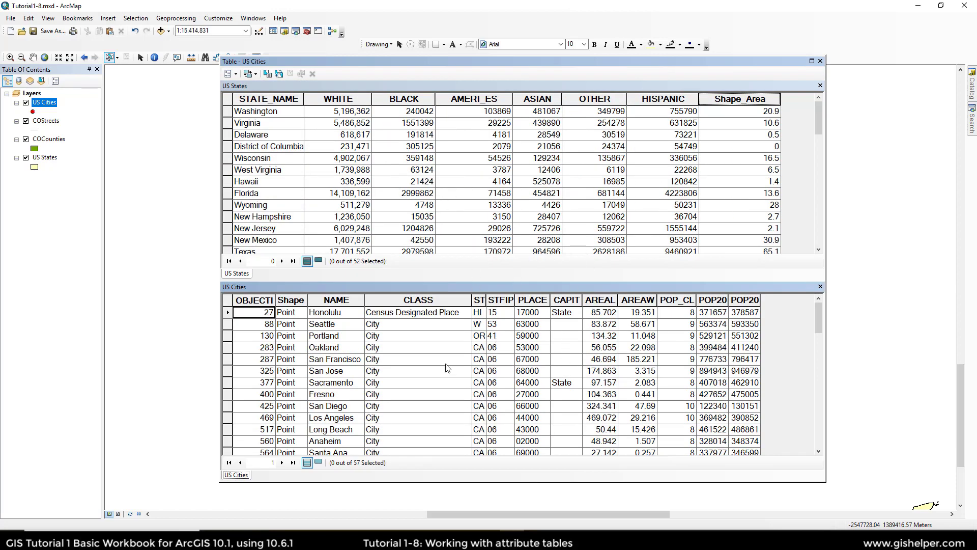
pyautogui.scroll(-4, 413, 177)
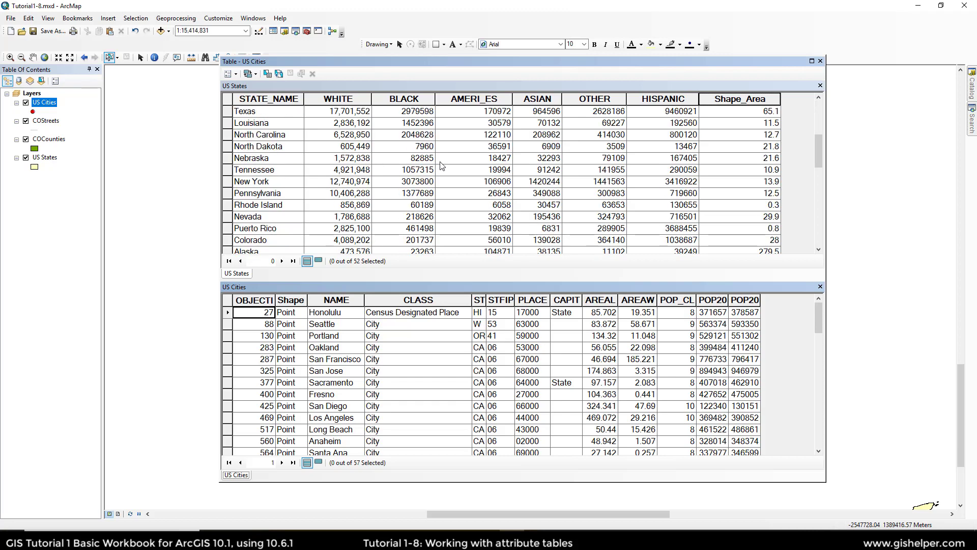
pyautogui.scroll(4, 423, 173)
pyautogui.scroll(-7, 433, 169)
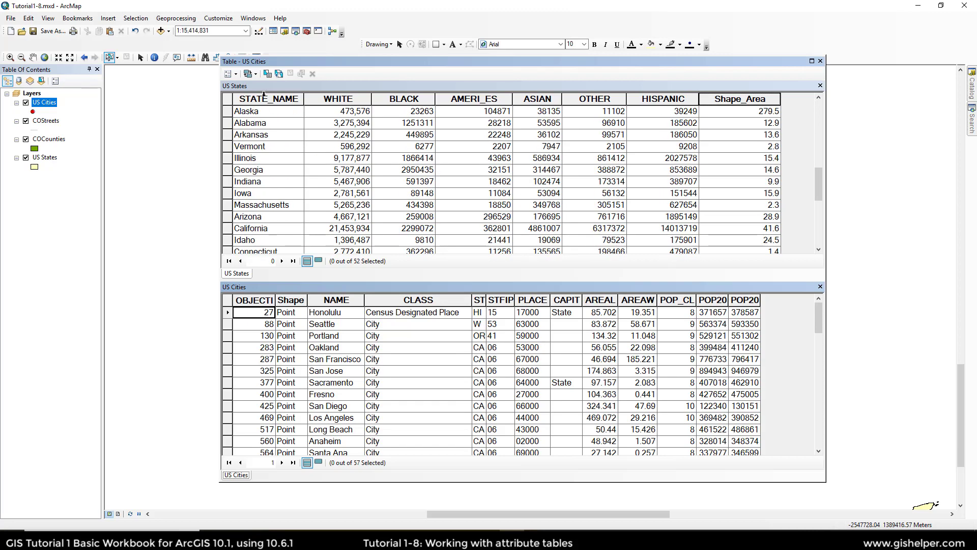
# Step: Move the US Cities table back to the previous tab group with the US States table
pyautogui.click(230, 74)
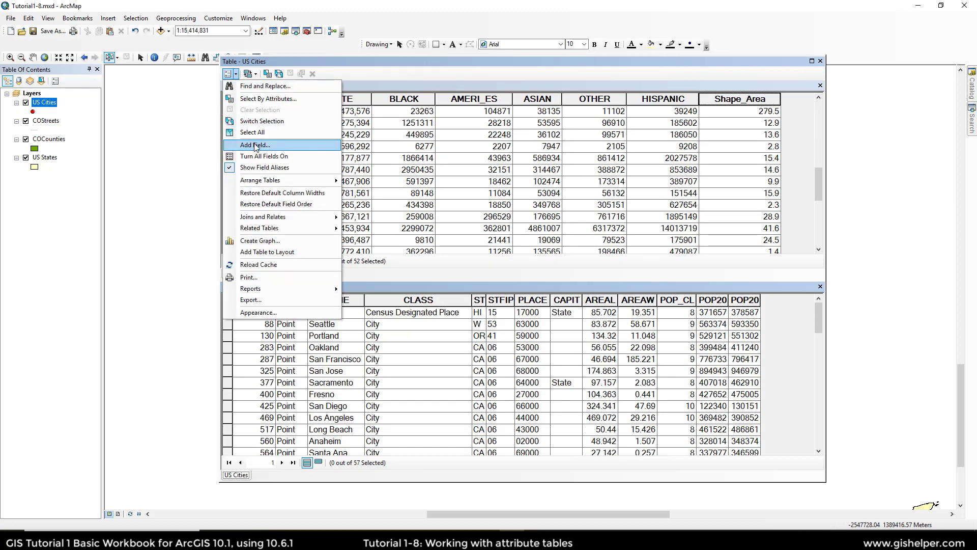
pyautogui.moveTo(280, 180)
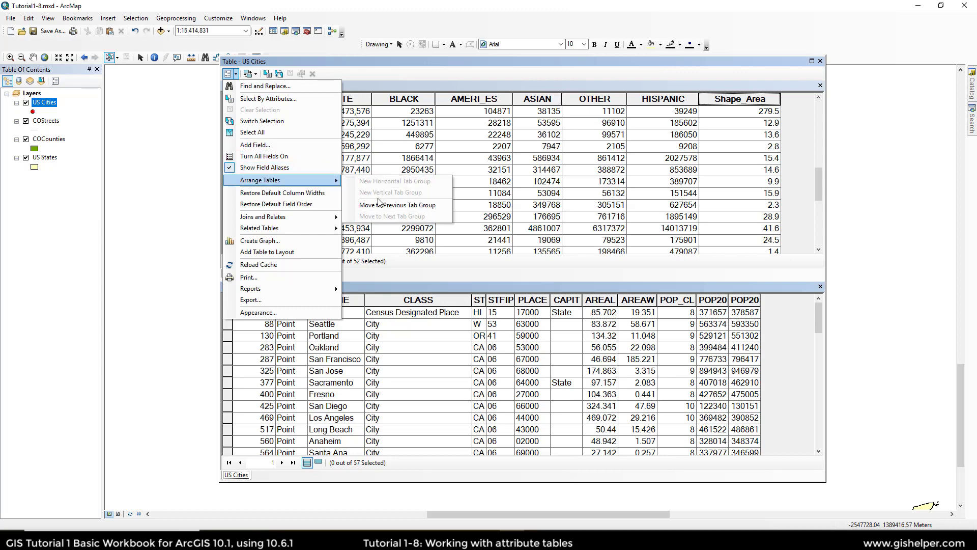
pyautogui.click(380, 205)
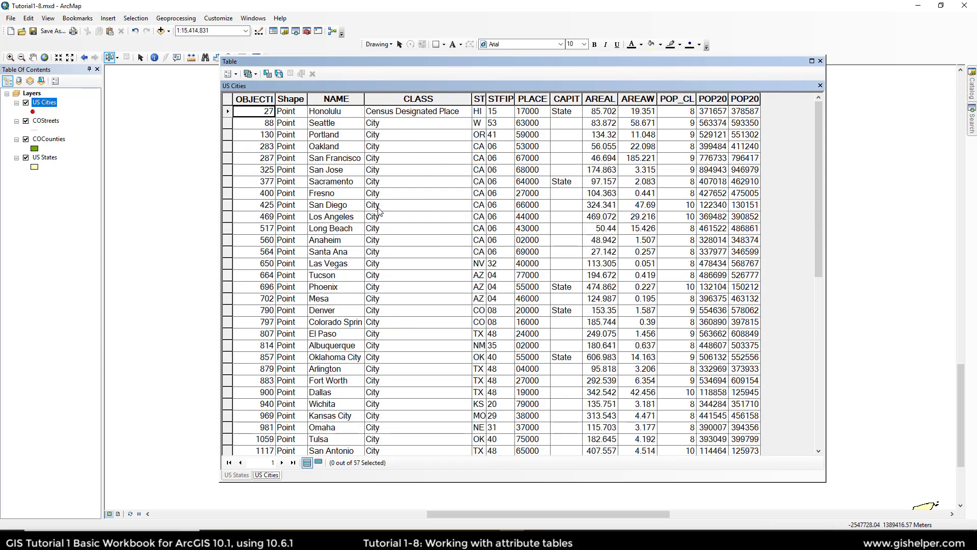
# Step: Arrange the US Cities table in a new vertical tab group beside US States, and return it to the previous tab group
pyautogui.click(230, 74)
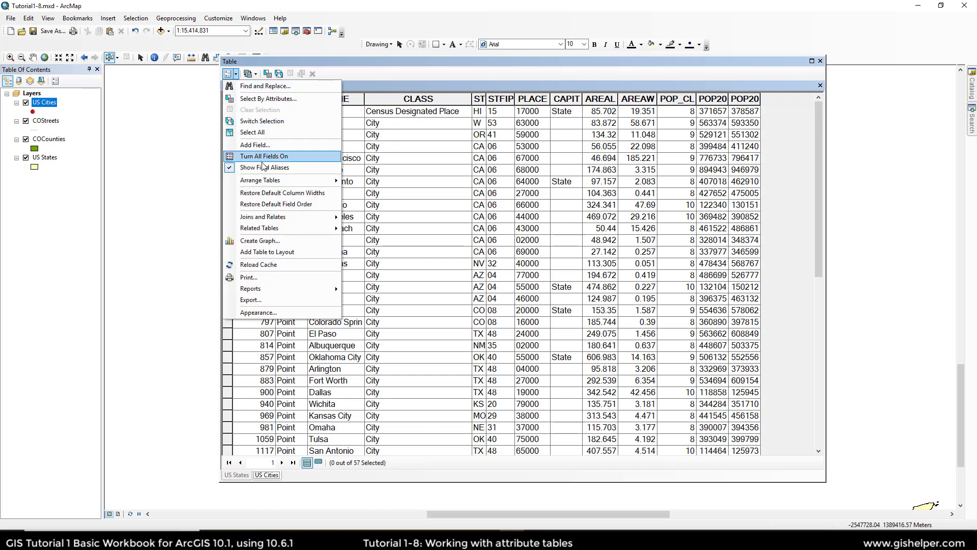
pyautogui.moveTo(277, 180)
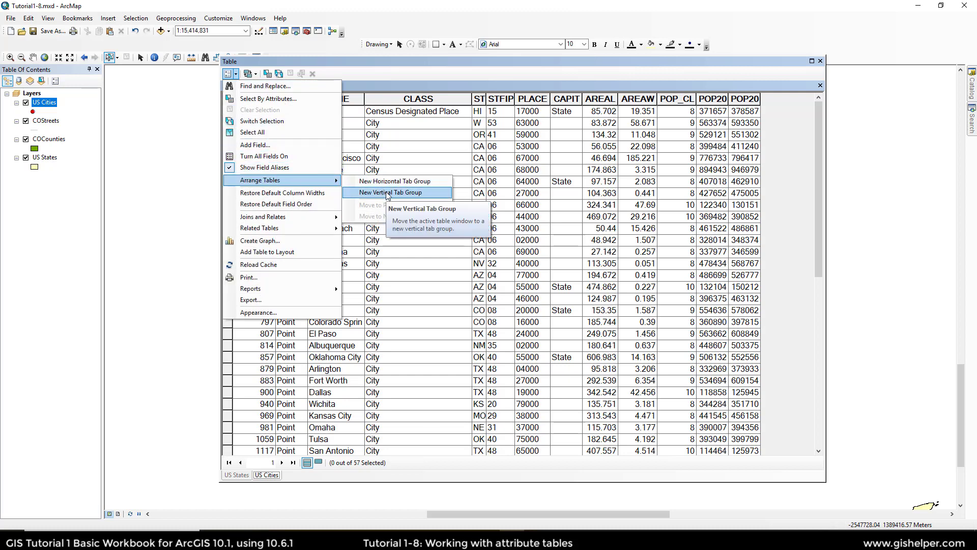
pyautogui.click(388, 194)
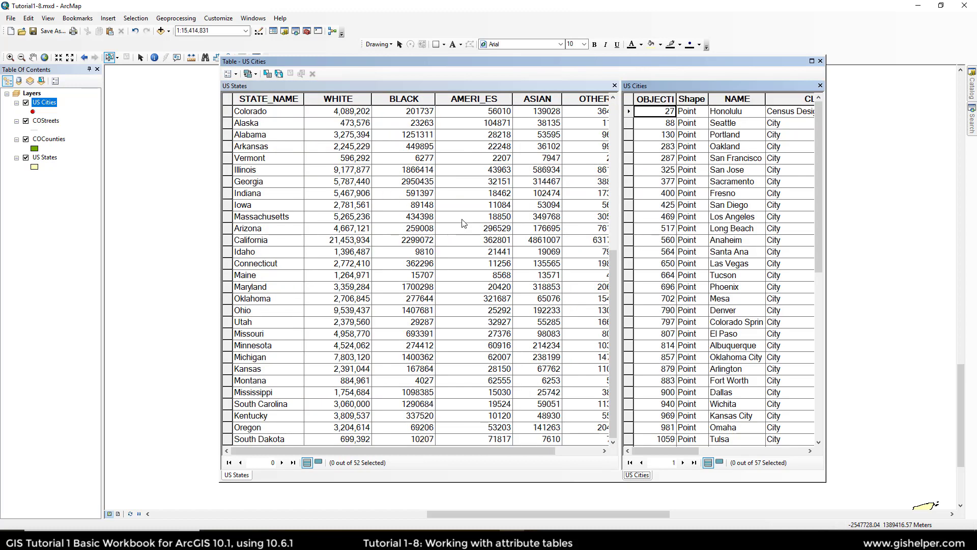
pyautogui.click(235, 74)
pyautogui.moveTo(283, 185)
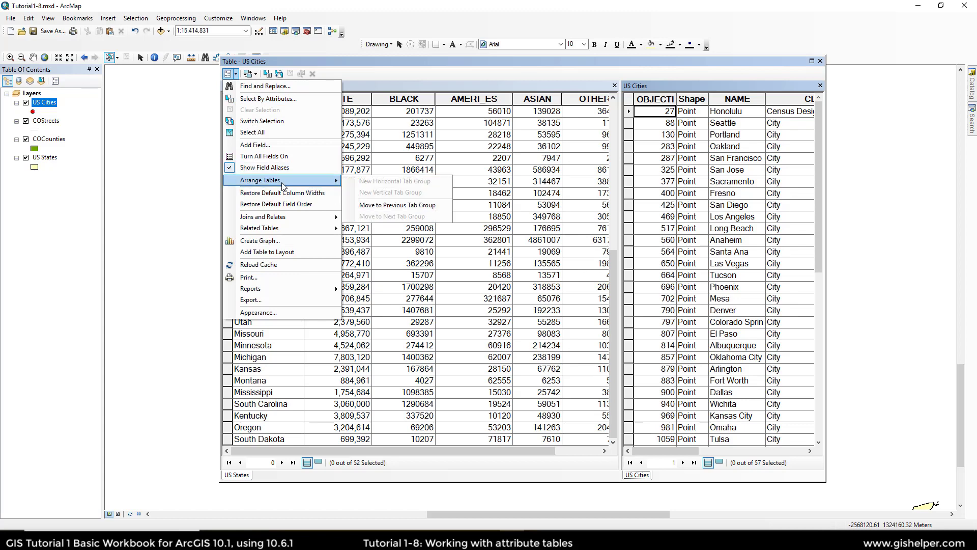
pyautogui.click(396, 205)
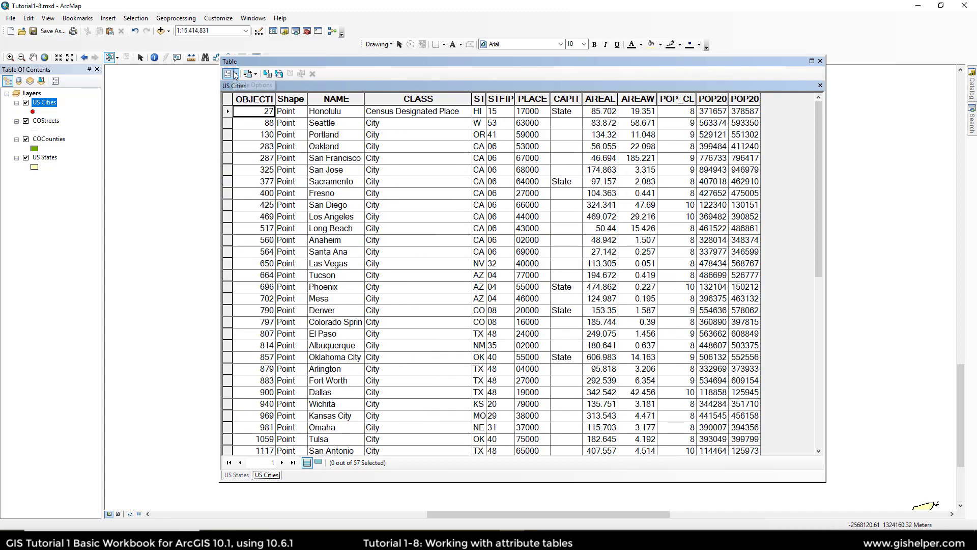
# Step: Split the US Cities table into a new horizontal tab group again, and rejoin it with the US States table
pyautogui.click(235, 74)
pyautogui.moveTo(301, 181)
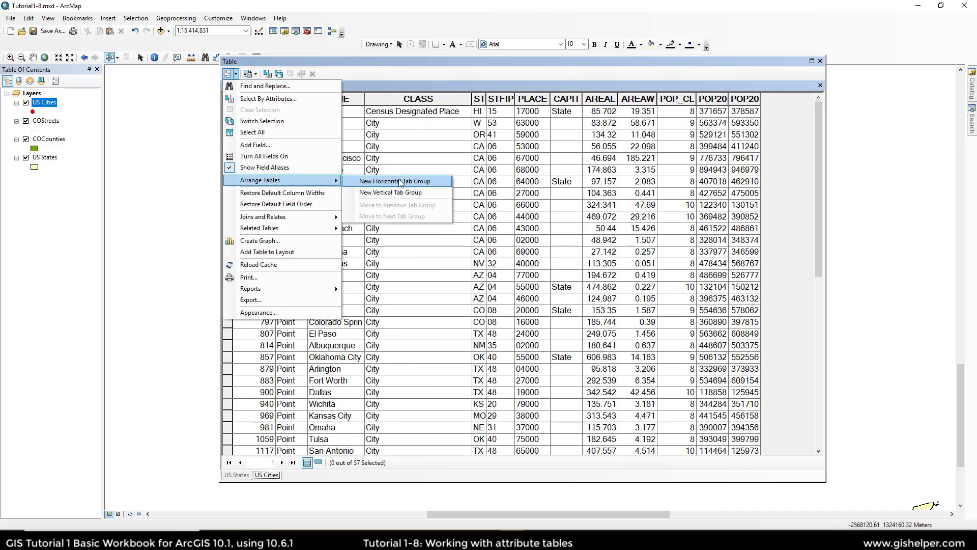
pyautogui.click(400, 182)
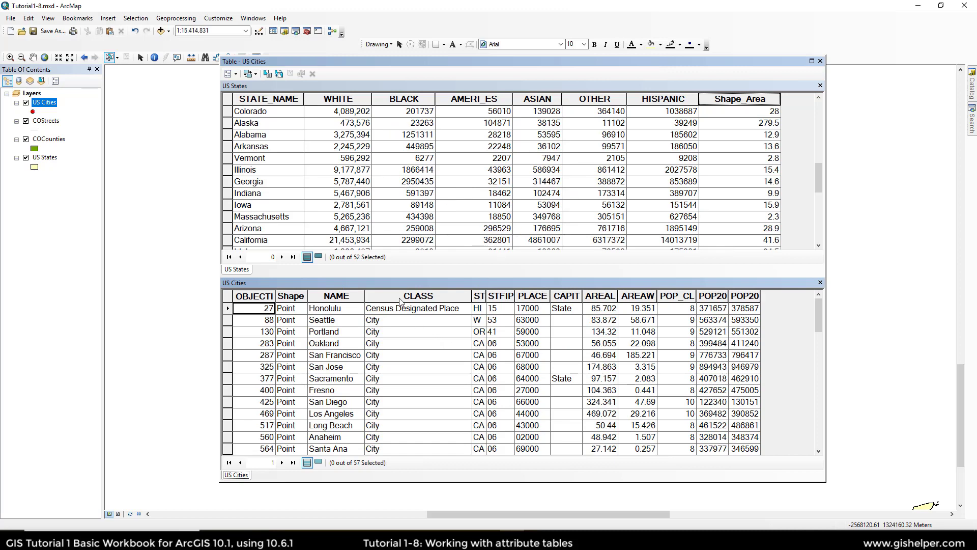
pyautogui.click(235, 74)
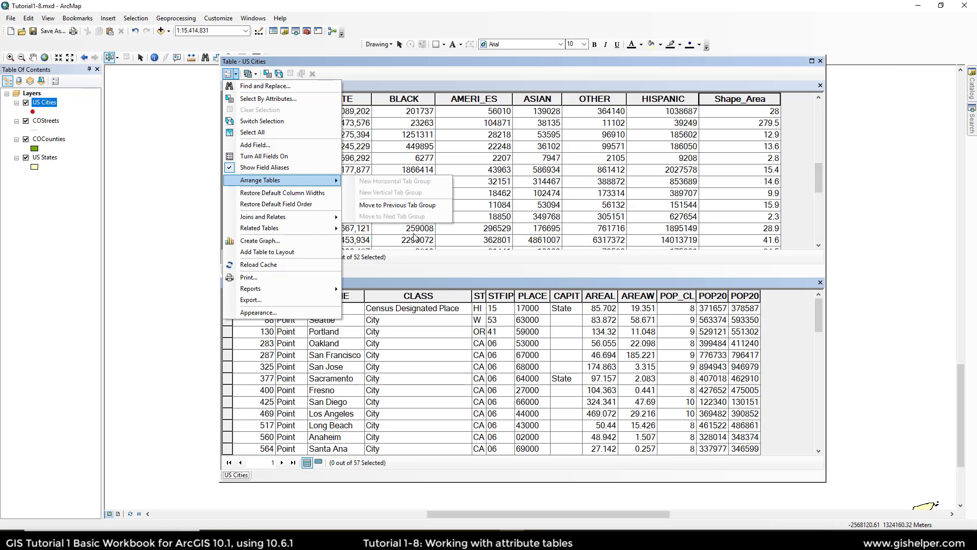
pyautogui.click(397, 199)
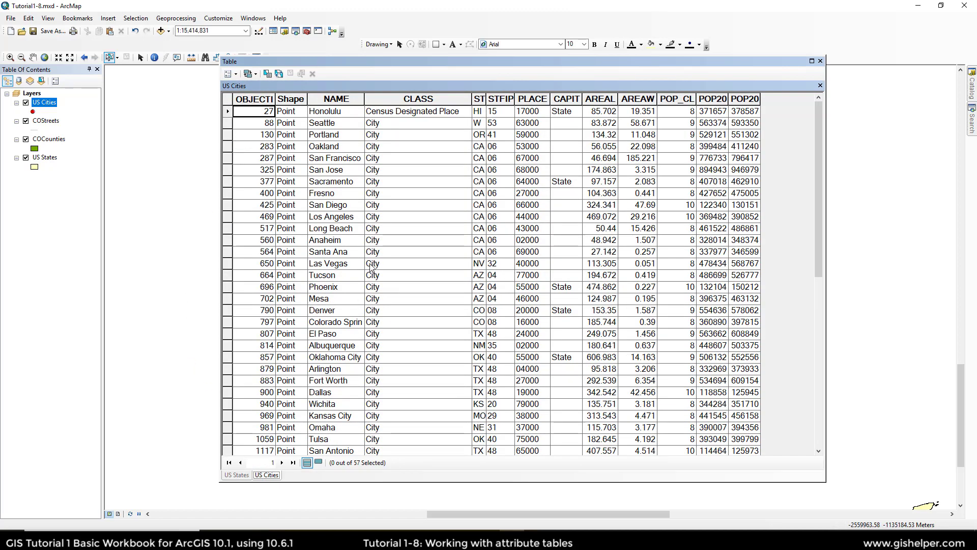
# Step: Sort the US Cities table by the NAME field in ascending order
pyautogui.scroll(-9, 371, 269)
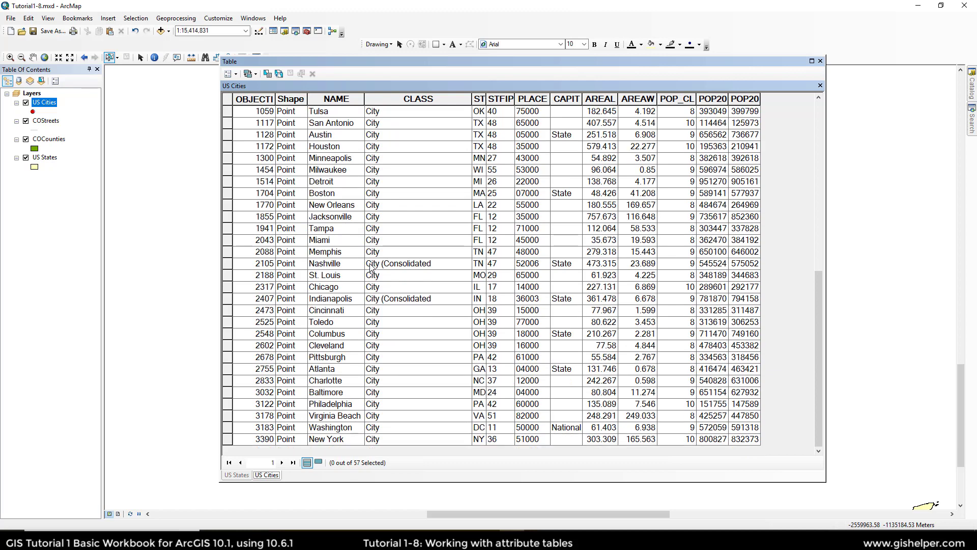
pyautogui.scroll(10, 372, 269)
pyautogui.scroll(-3, 373, 302)
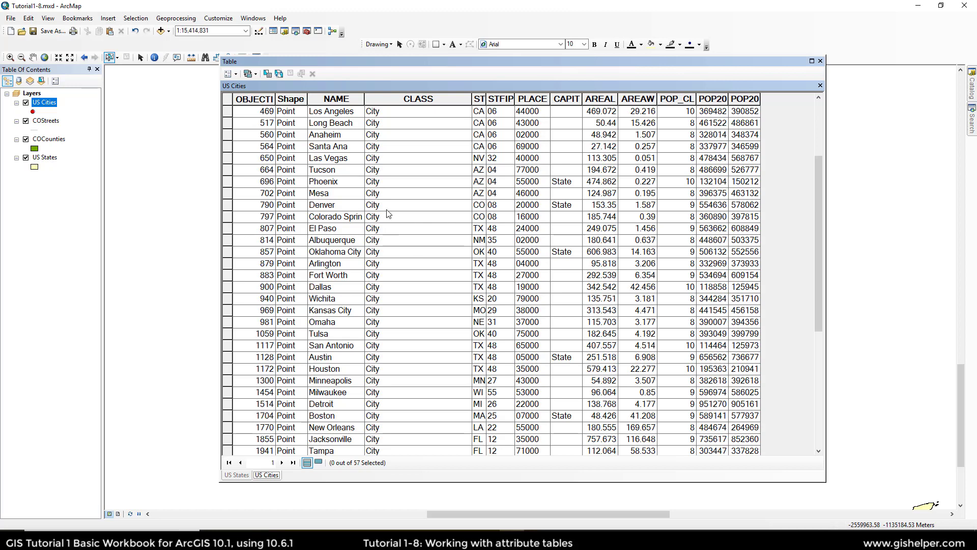
pyautogui.rightClick(336, 99)
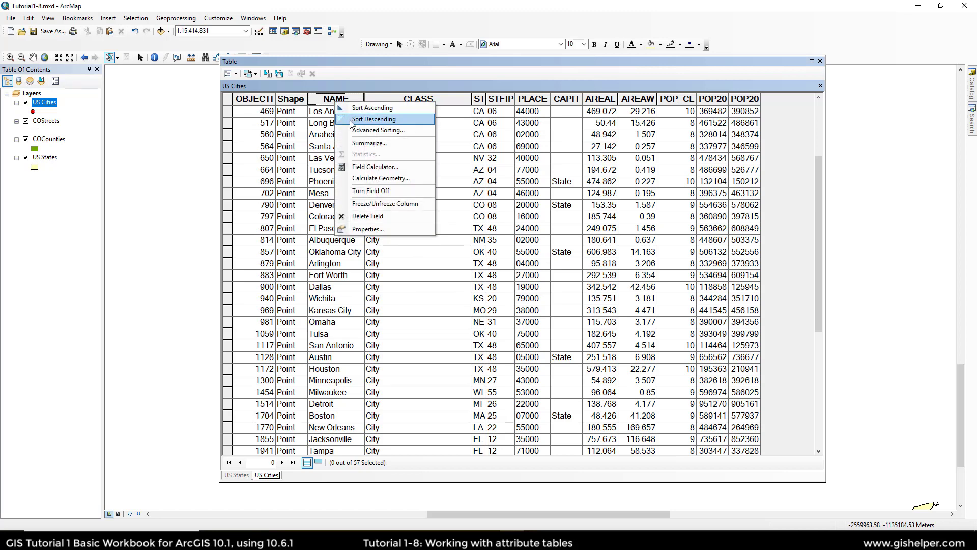
pyautogui.click(358, 109)
pyautogui.scroll(3, 354, 170)
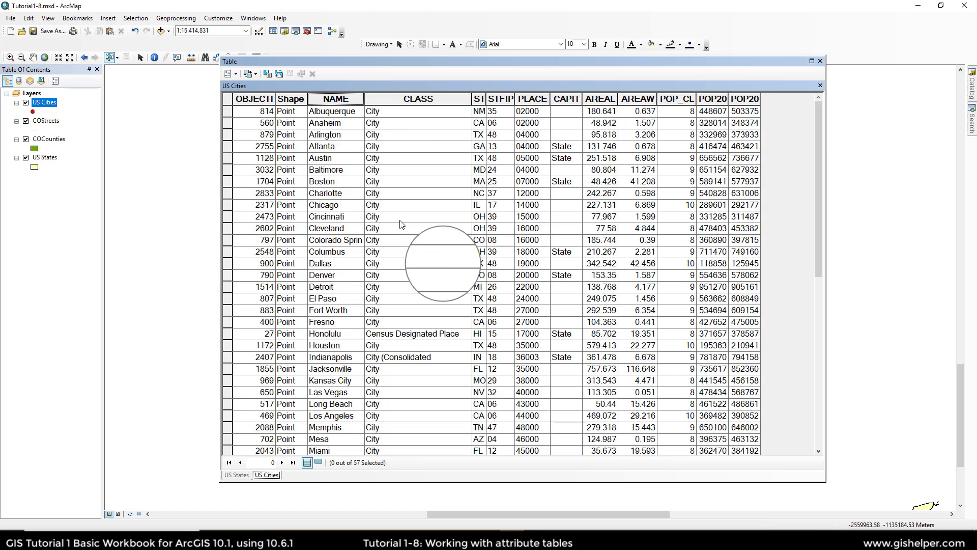
# Step: Start a Select by Attributes query on US Cities that creates a new selection, and begin its expression with NAME =
pyautogui.click(267, 73)
pyautogui.moveTo(89, 22); pyautogui.dragTo(123, 45)
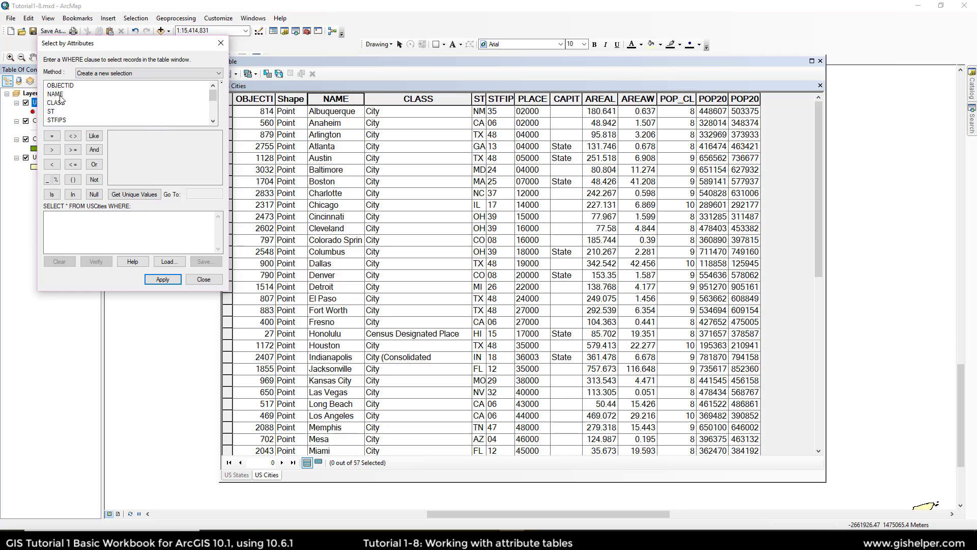
pyautogui.click(110, 75)
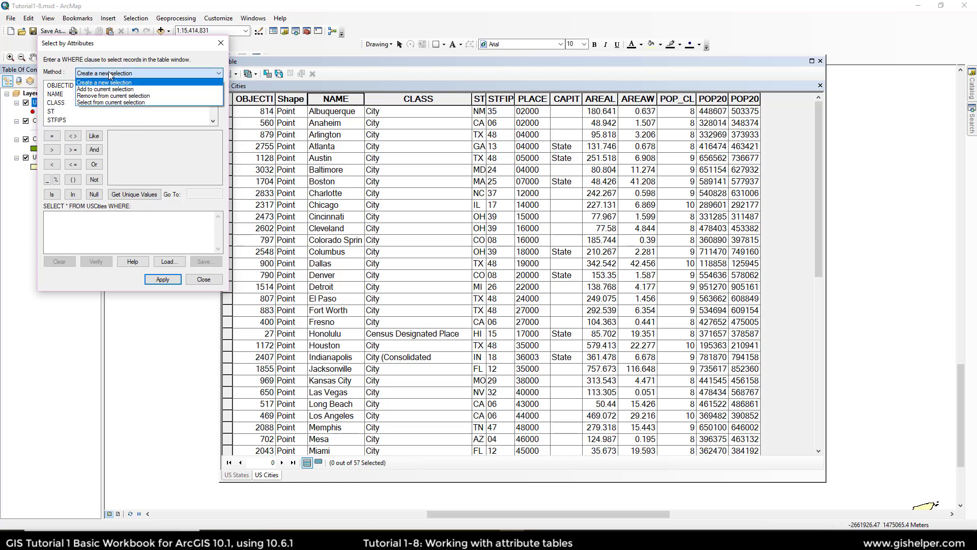
pyautogui.click(144, 83)
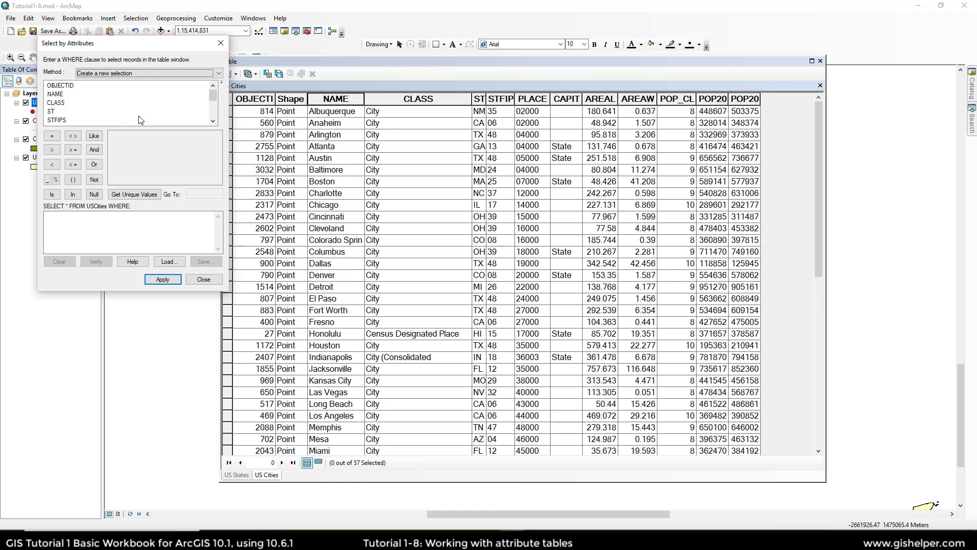
pyautogui.doubleClick(56, 94)
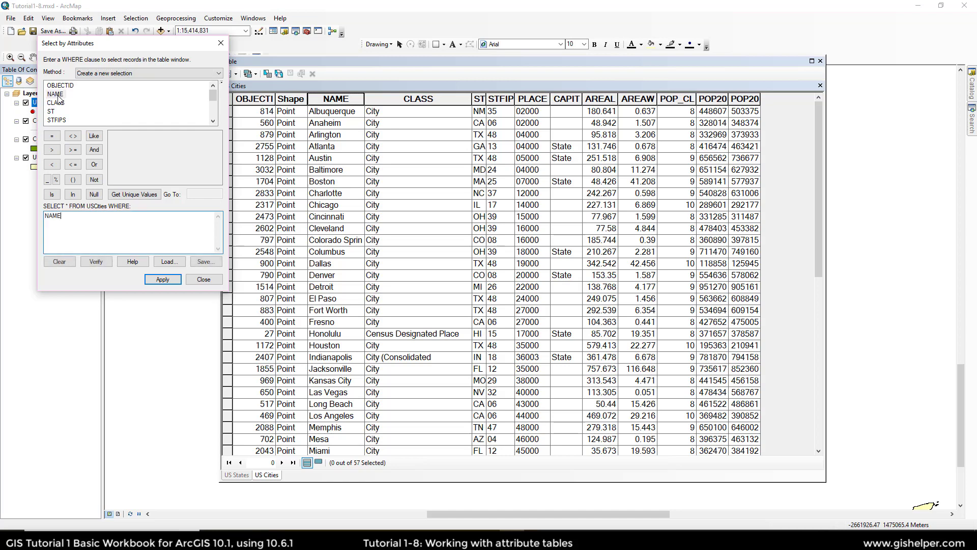
pyautogui.click(51, 136)
# Step: Complete the US Cities query as NAME = 'Chicago' from the field's unique values, apply it, and close the query dialog
pyautogui.click(133, 195)
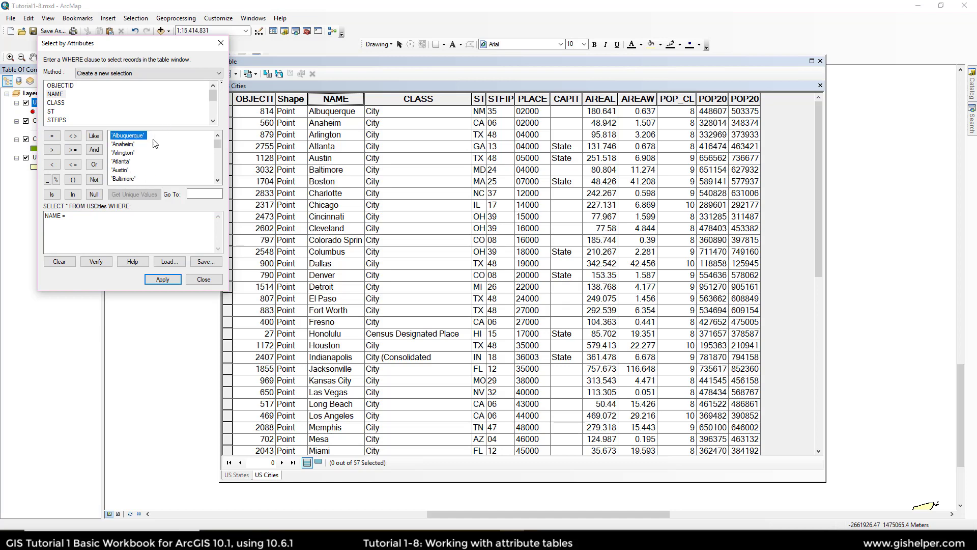
pyautogui.click(192, 193)
pyautogui.write('c')
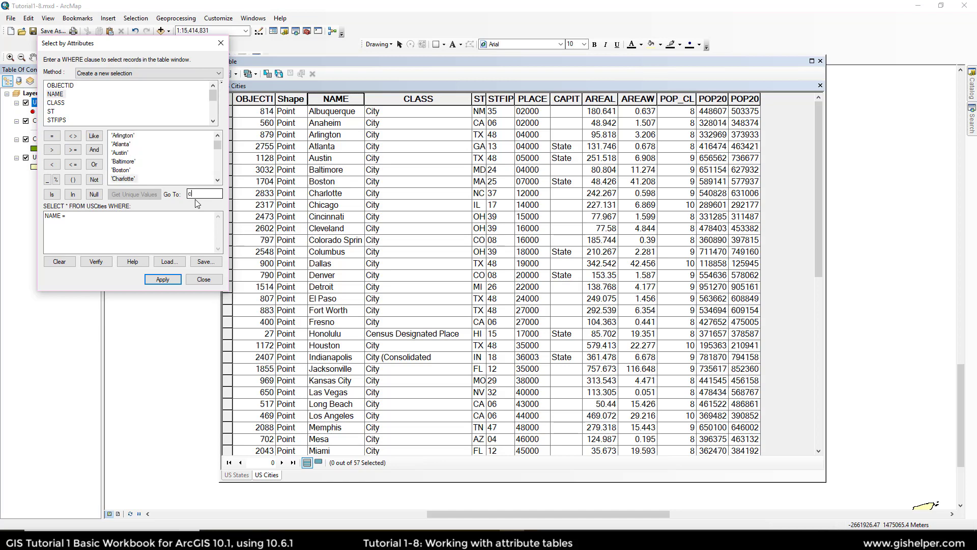
pyautogui.write('hi')
pyautogui.doubleClick(127, 179)
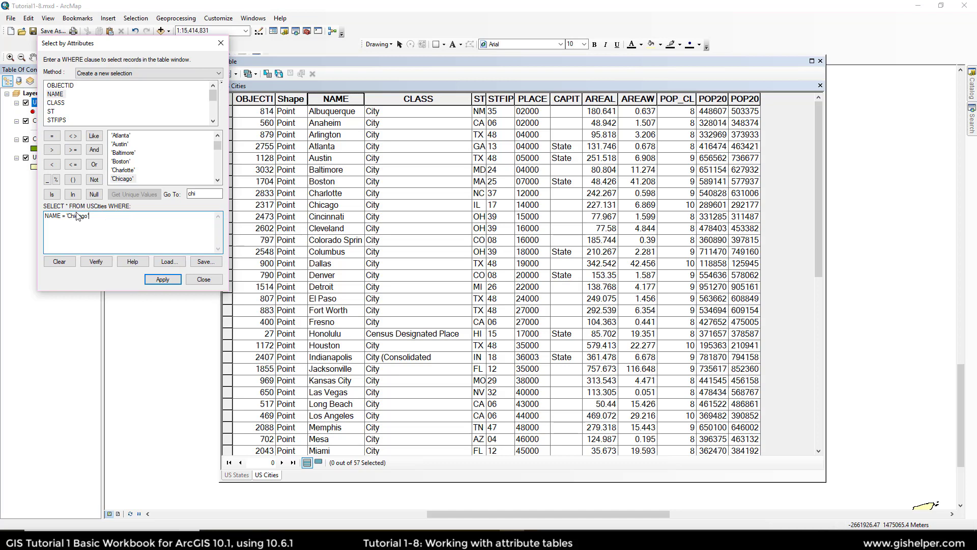
pyautogui.click(162, 280)
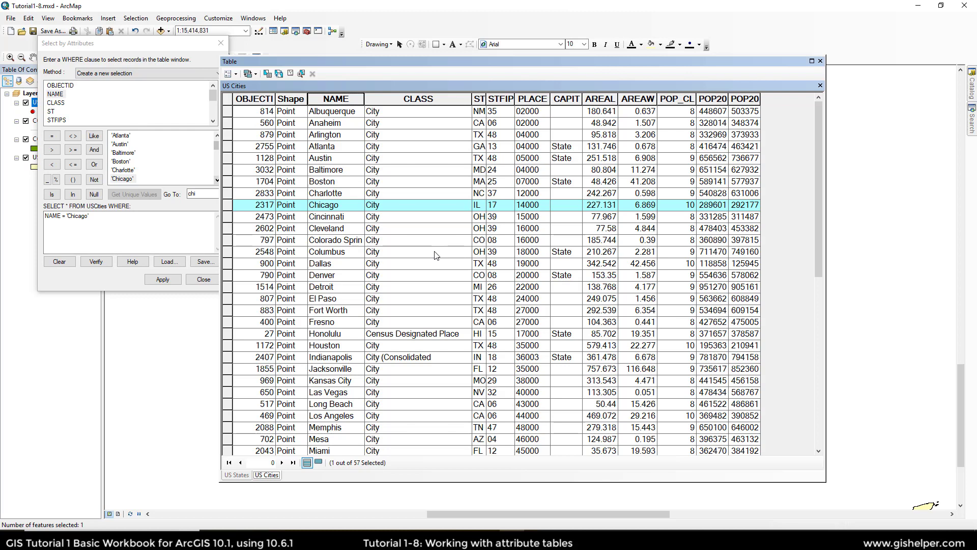
pyautogui.click(203, 280)
# Step: Clear the US Cities selection and dock the Table window below the map
pyautogui.click(290, 74)
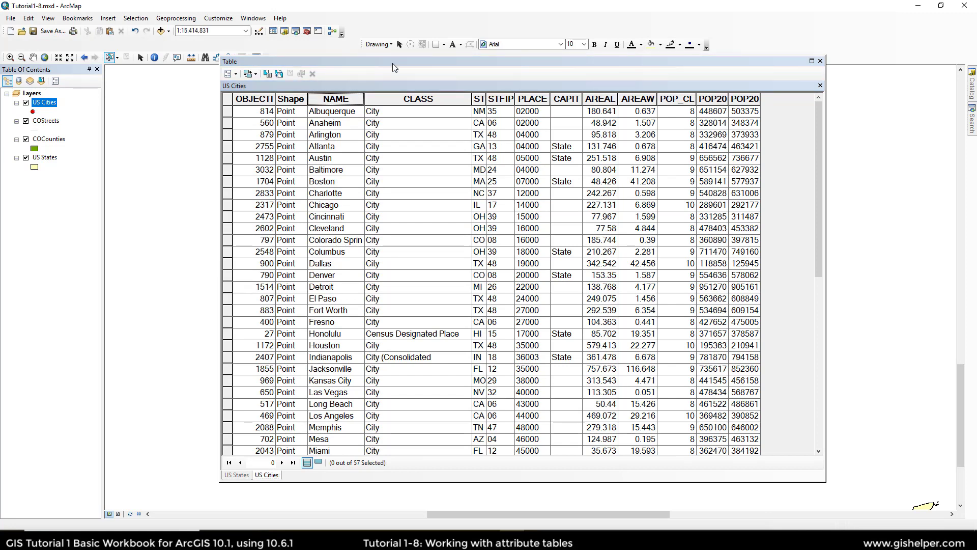
pyautogui.moveTo(392, 63); pyautogui.dragTo(479, 505)
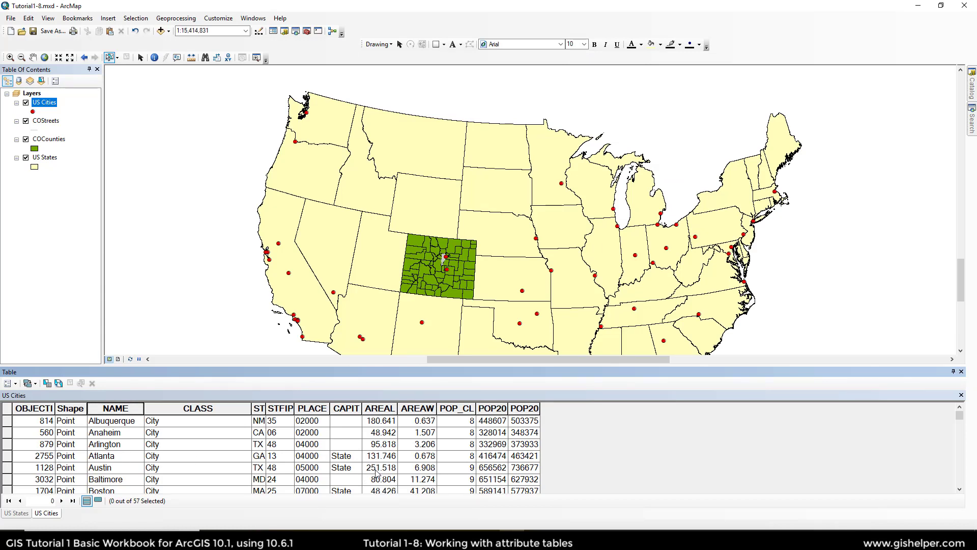
pyautogui.scroll(-10, 391, 466)
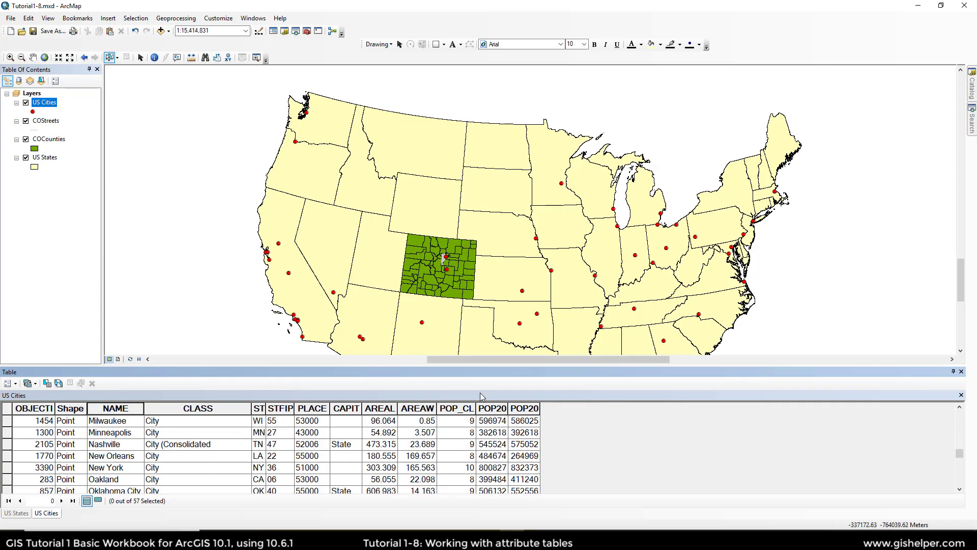
# Step: Auto-hide the docked Table window, bring it back out, and pin it open again
pyautogui.click(953, 371)
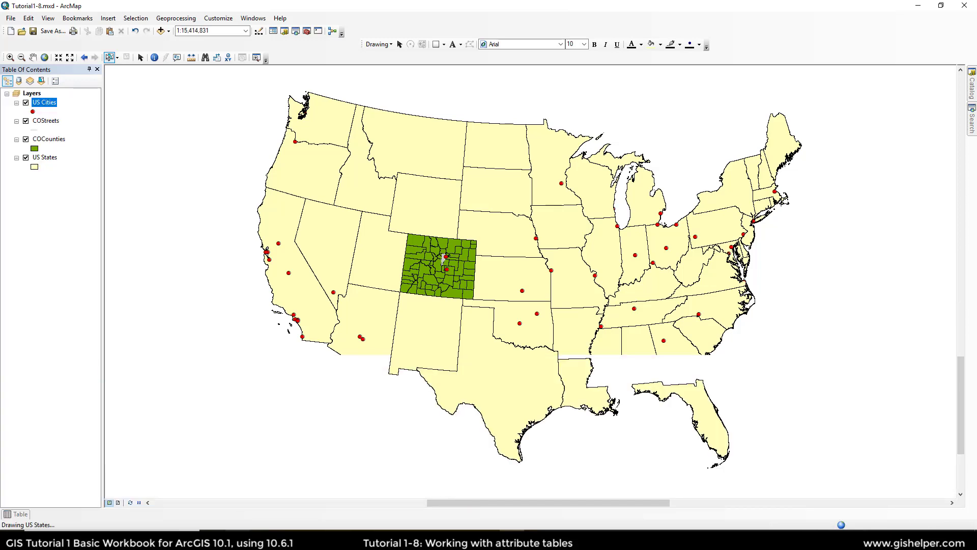
pyautogui.click(18, 516)
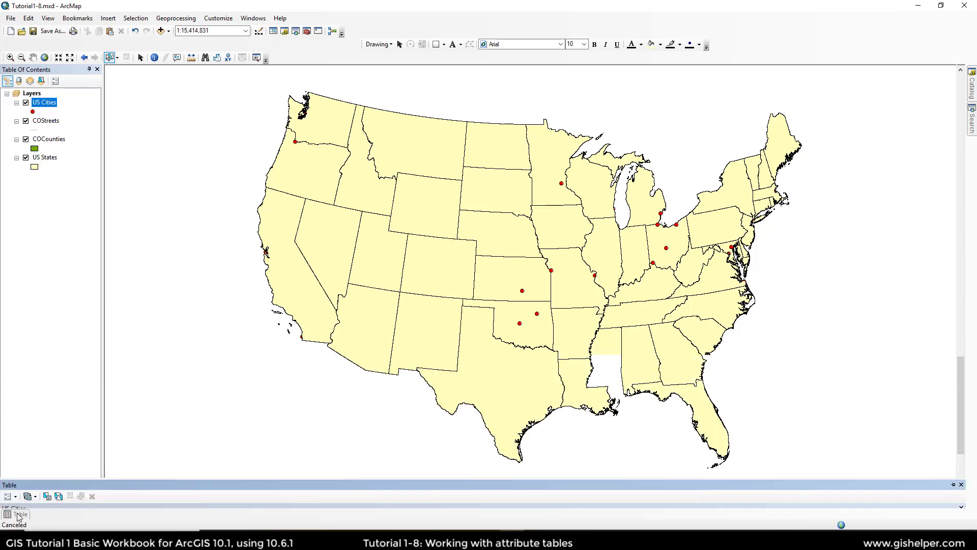
pyautogui.click(954, 361)
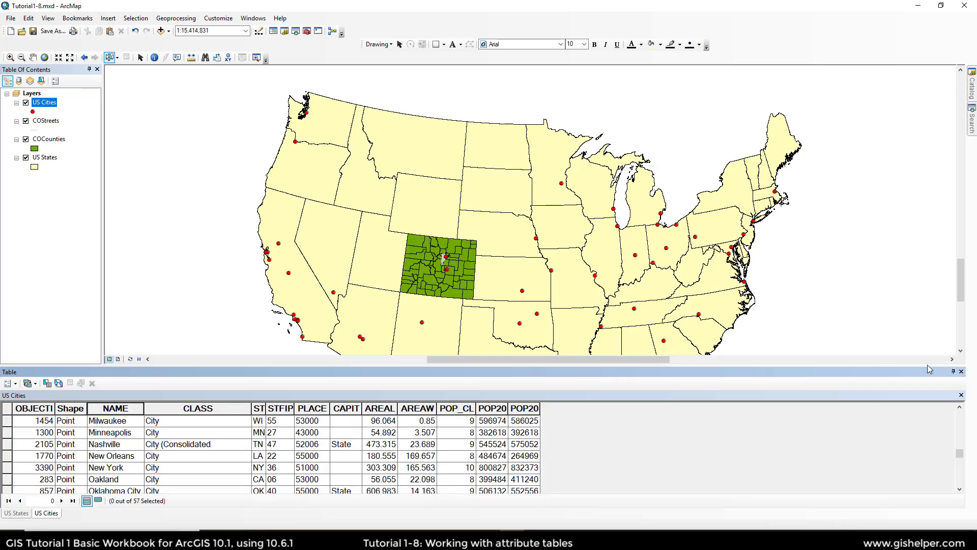
# Step: Undock the Table window, float it over the map, and reduce its height
pyautogui.moveTo(748, 374); pyautogui.dragTo(739, 179)
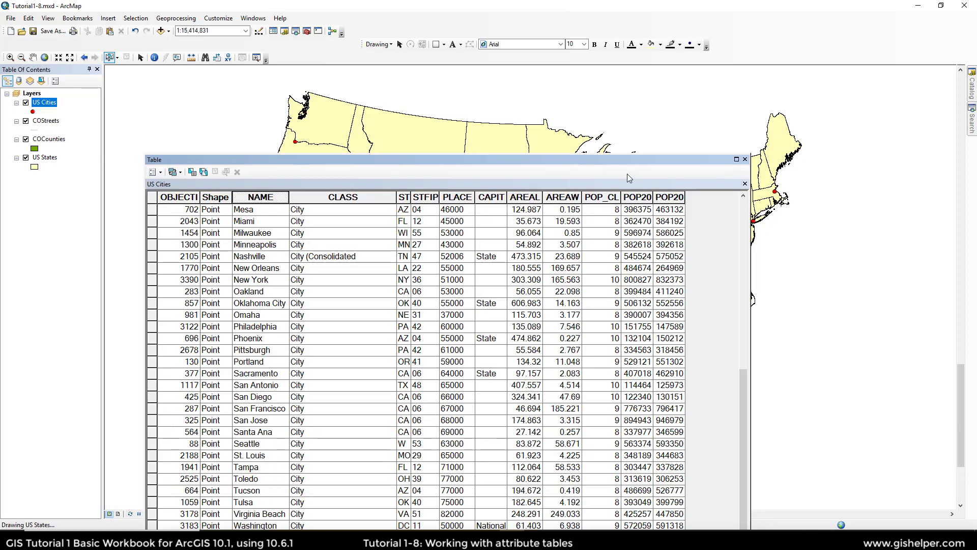
pyautogui.moveTo(571, 159); pyautogui.dragTo(612, 99)
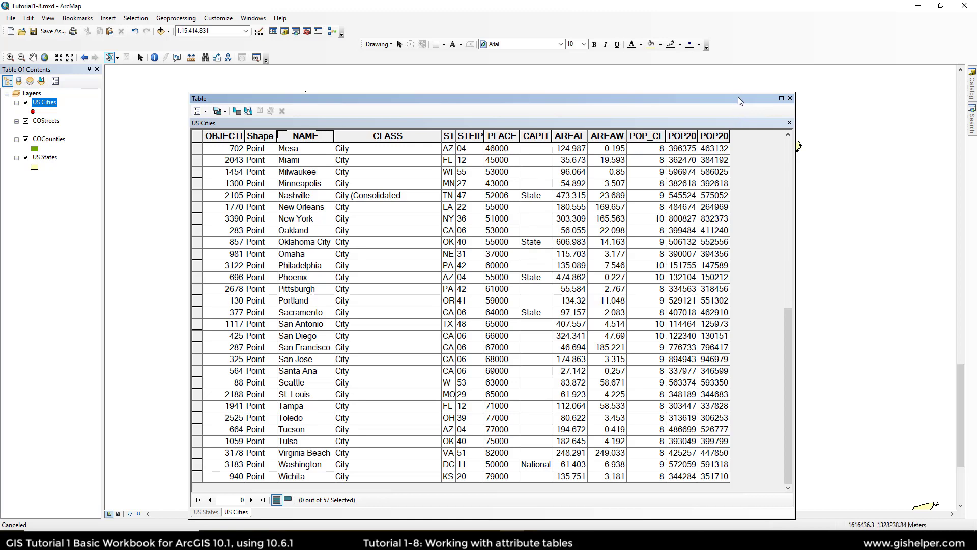
pyautogui.moveTo(738, 92); pyautogui.dragTo(741, 160)
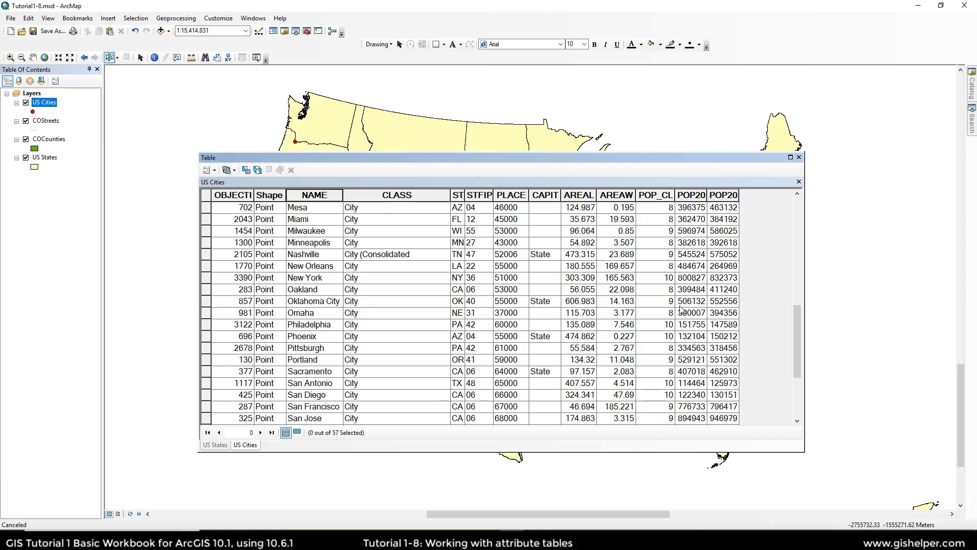
# Step: Switch to the US States table and set its table font size to 8 in the appearance settings
pyautogui.click(209, 170)
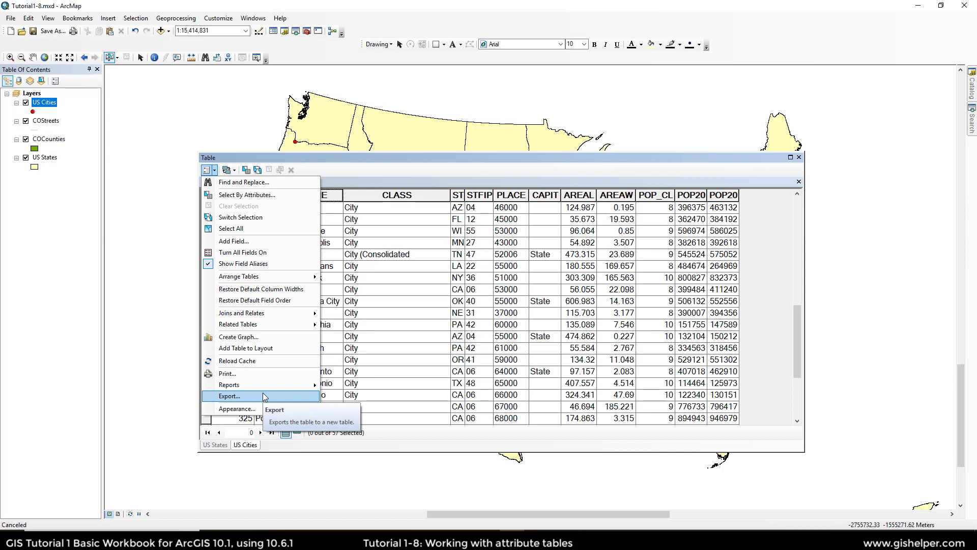
pyautogui.click(808, 231)
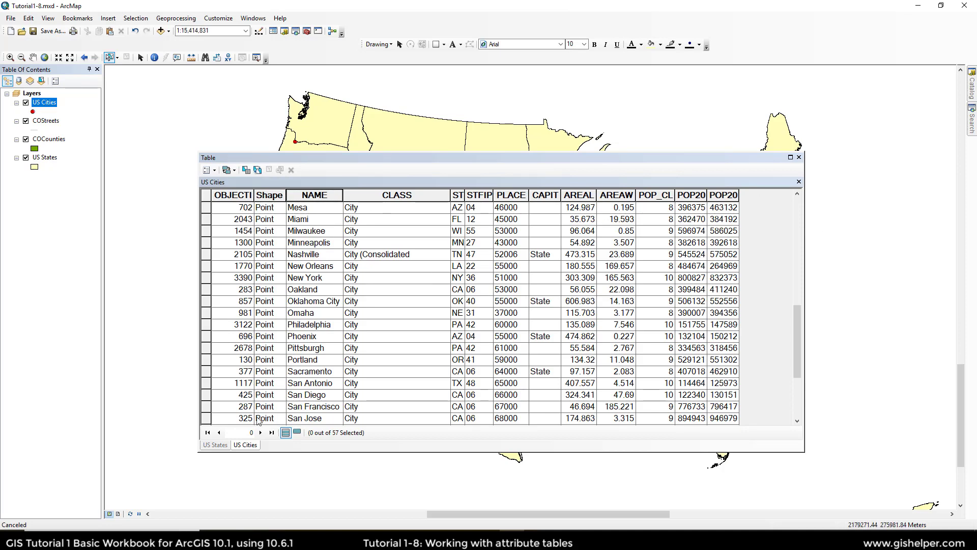
pyautogui.click(216, 444)
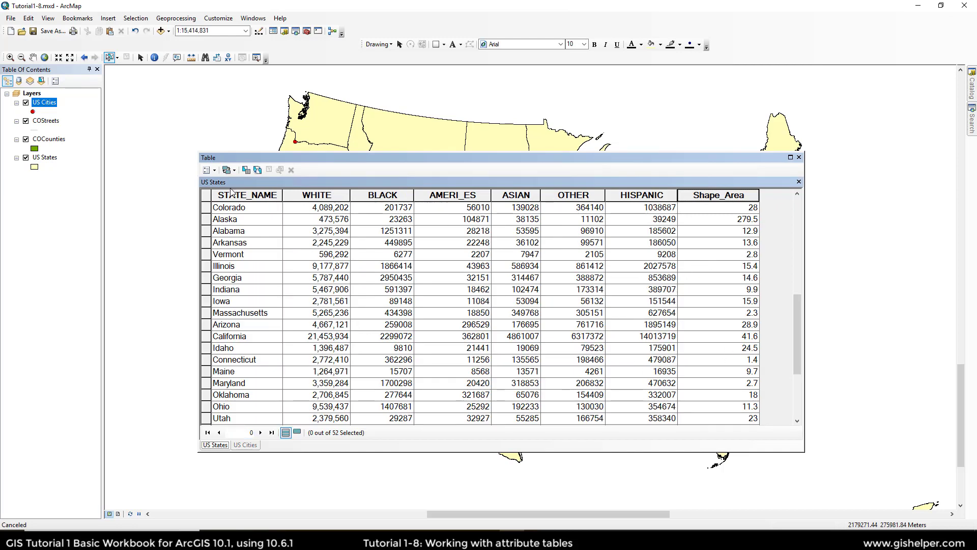
pyautogui.click(215, 170)
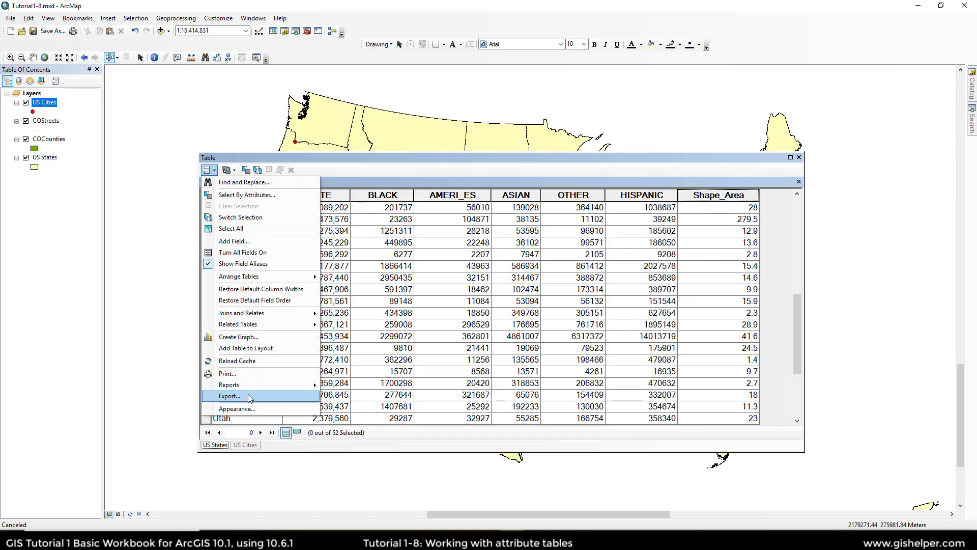
pyautogui.click(254, 409)
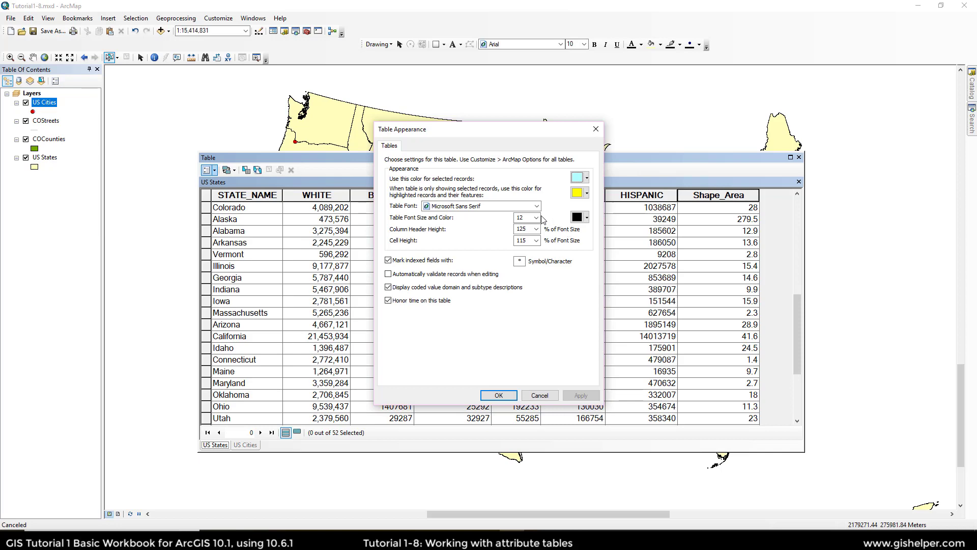
pyautogui.click(536, 218)
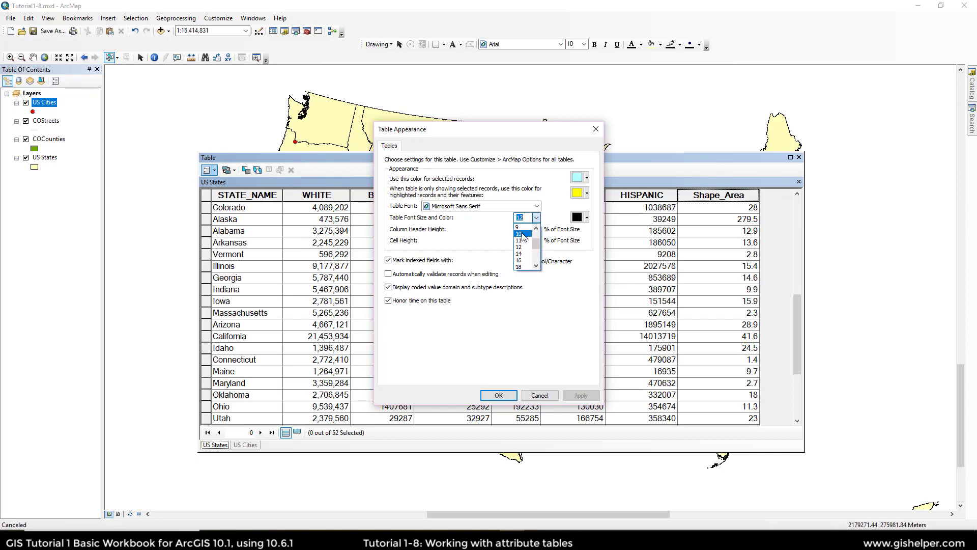
pyautogui.scroll(1, 524, 237)
pyautogui.click(523, 241)
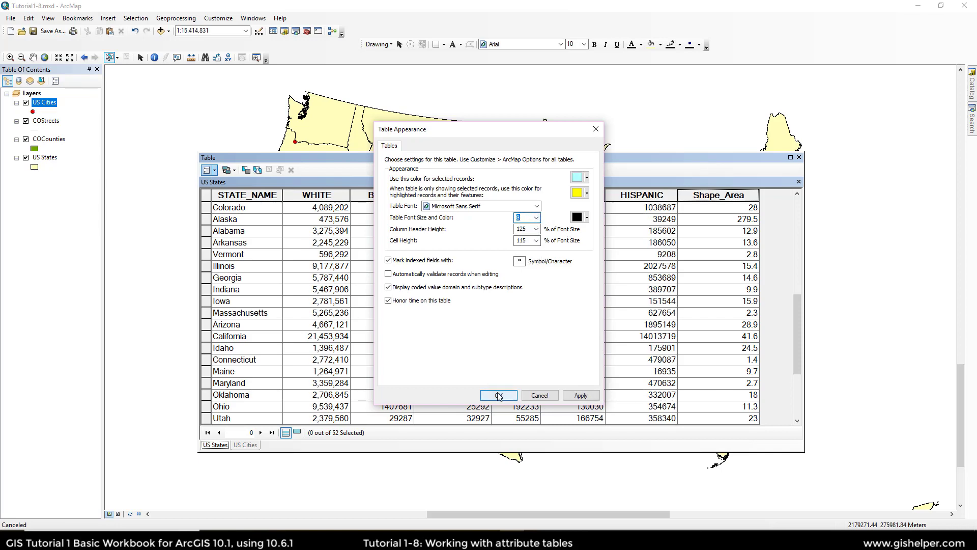
pyautogui.click(498, 396)
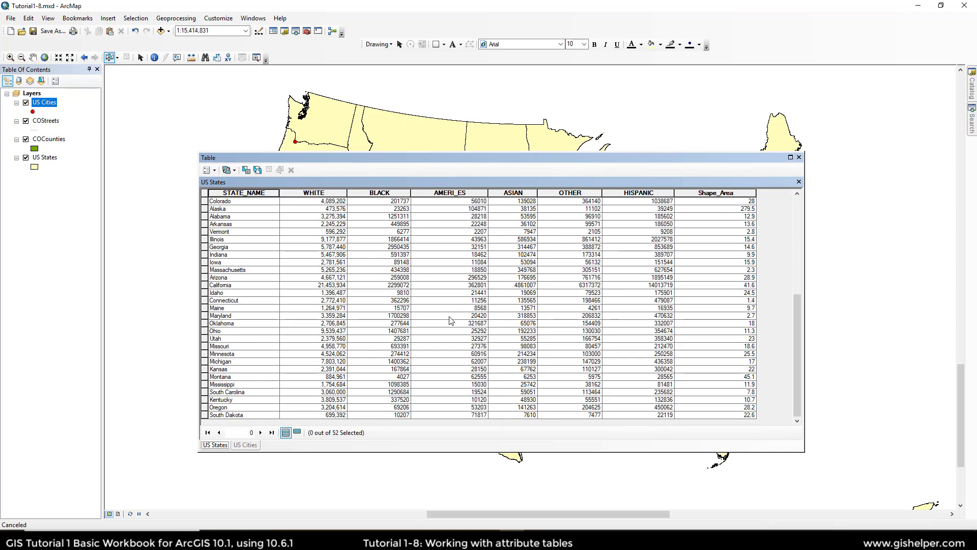
# Step: Turn on all fields of the US States table and look across to its age group fields
pyautogui.click(214, 171)
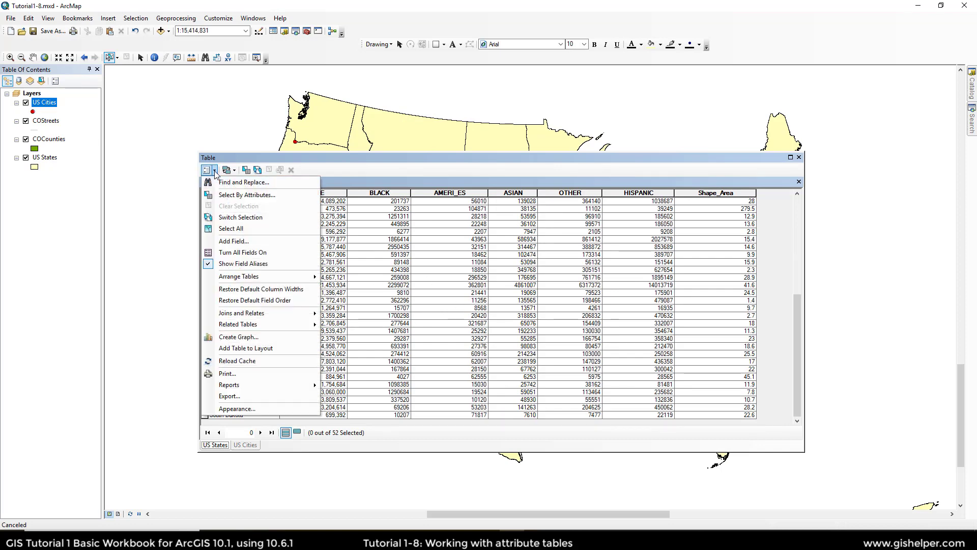
pyautogui.click(239, 253)
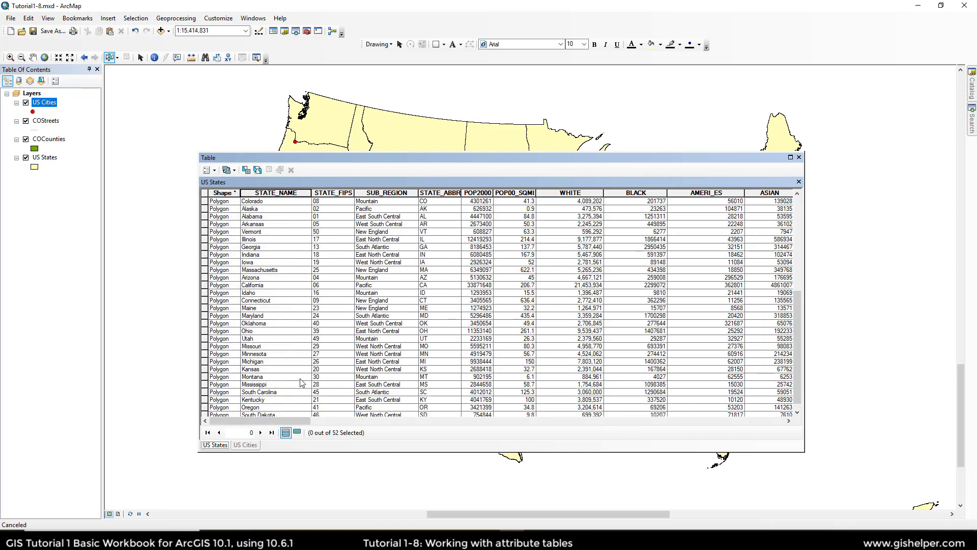
pyautogui.moveTo(285, 421); pyautogui.dragTo(632, 439)
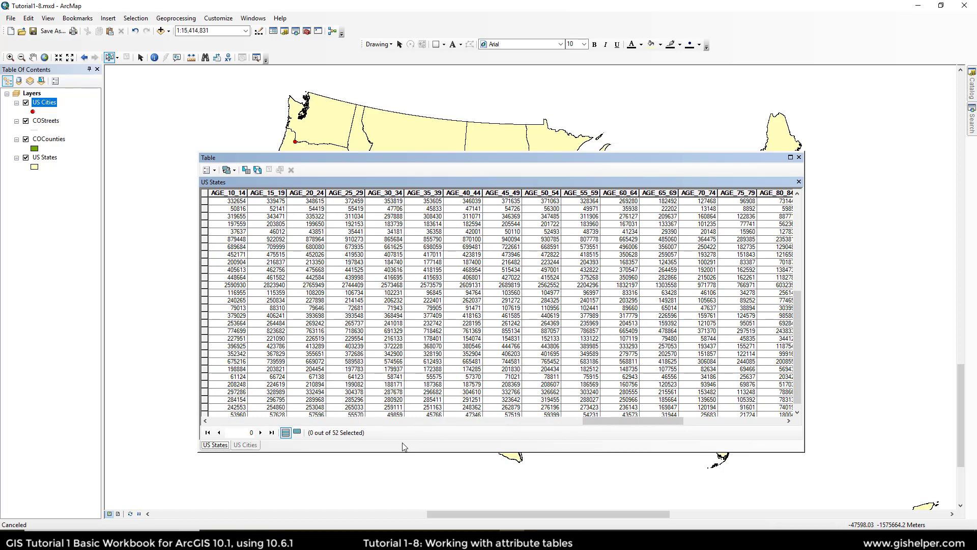